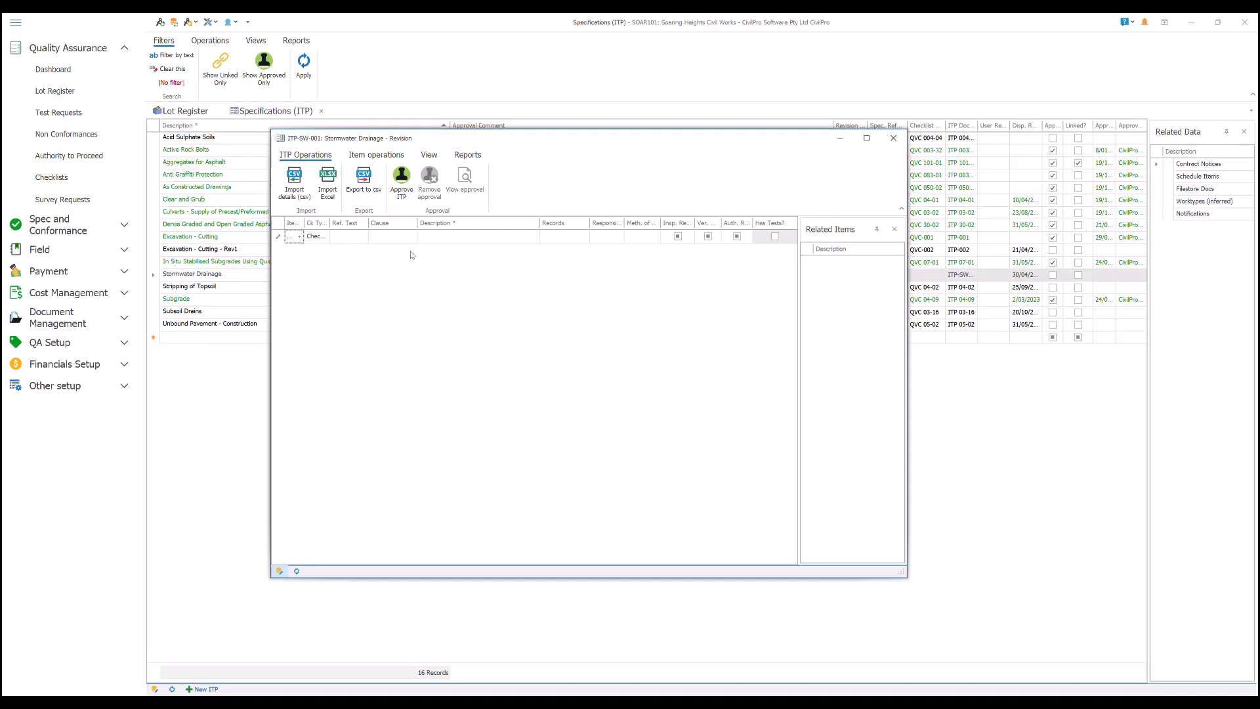
# - Start importing details into the Stormwater Drainage ITP, mapping the process step column to Reference and the reference documents column to Clause
pyautogui.click(294, 178)
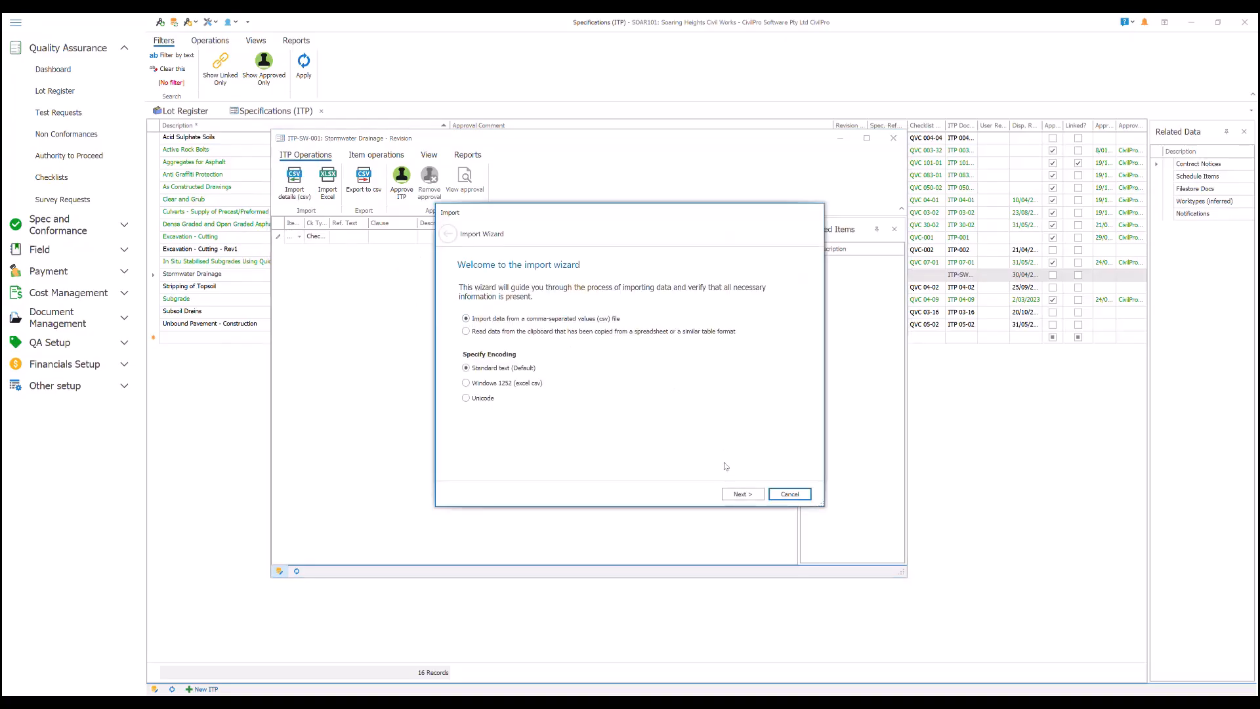
pyautogui.click(742, 492)
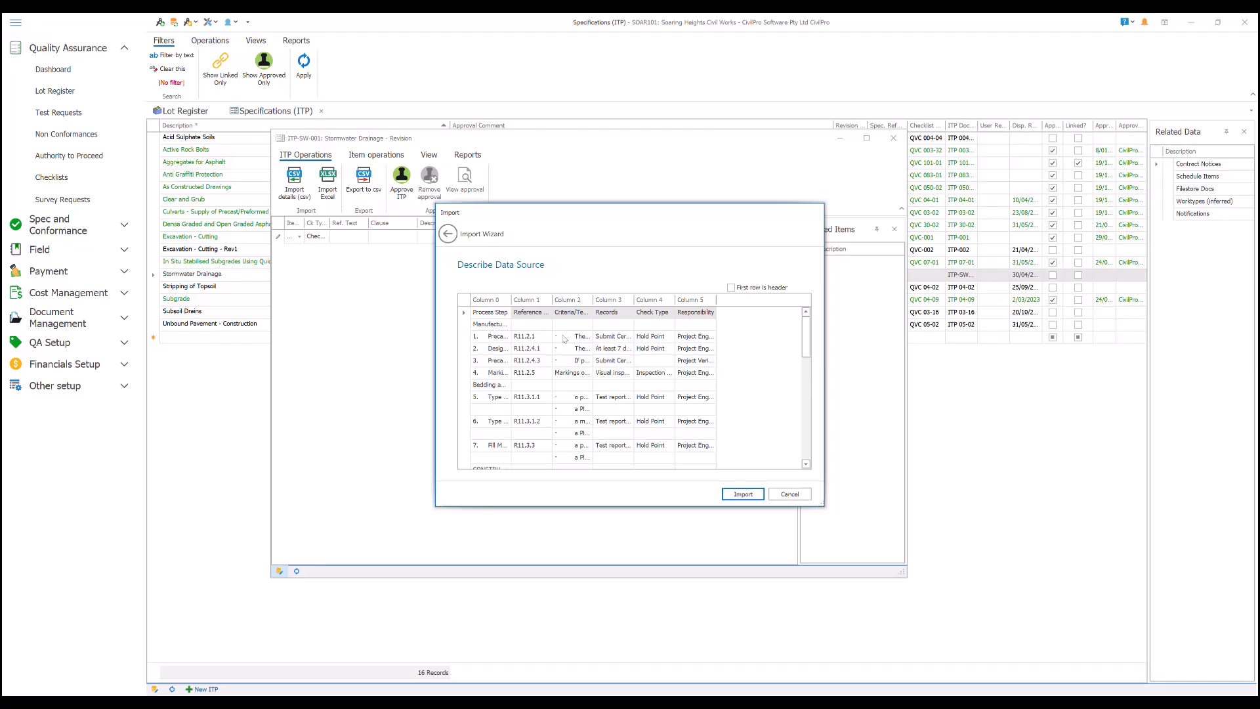
pyautogui.rightClick(491, 301)
pyautogui.click(525, 333)
pyautogui.rightClick(530, 302)
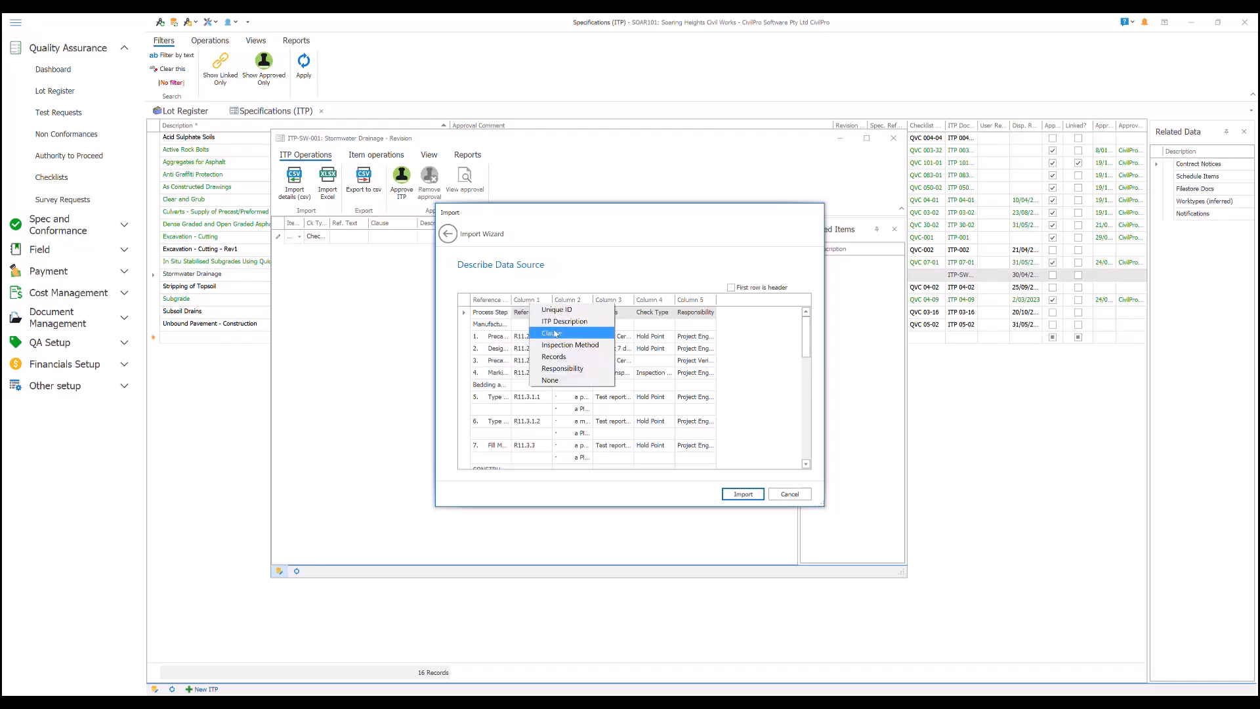
pyautogui.click(554, 334)
# - Map the criteria column to ITP Description, the records column to Records and the last column to Responsibility
pyautogui.rightClick(569, 302)
pyautogui.click(591, 319)
pyautogui.rightClick(609, 302)
pyautogui.click(632, 331)
pyautogui.rightClick(650, 302)
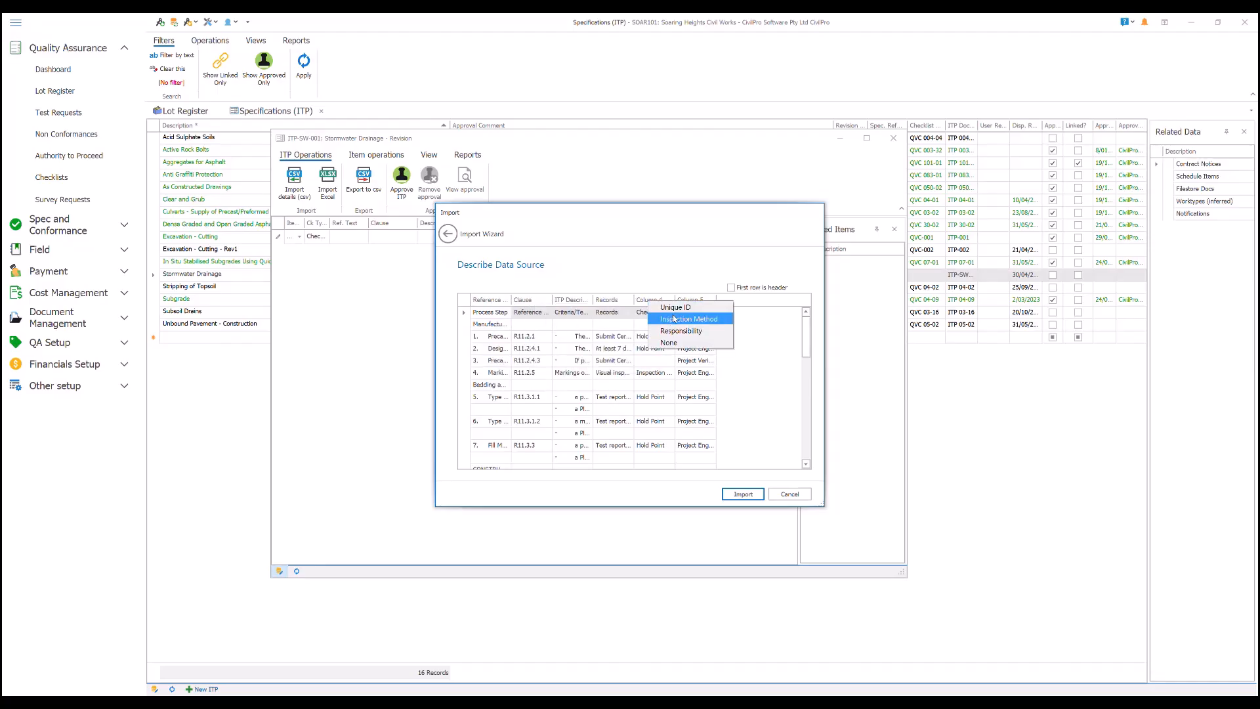
pyautogui.rightClick(696, 301)
pyautogui.click(717, 329)
# - Treat the first row as a header, import the rows into the ITP and maximize its window
pyautogui.click(733, 287)
pyautogui.click(746, 496)
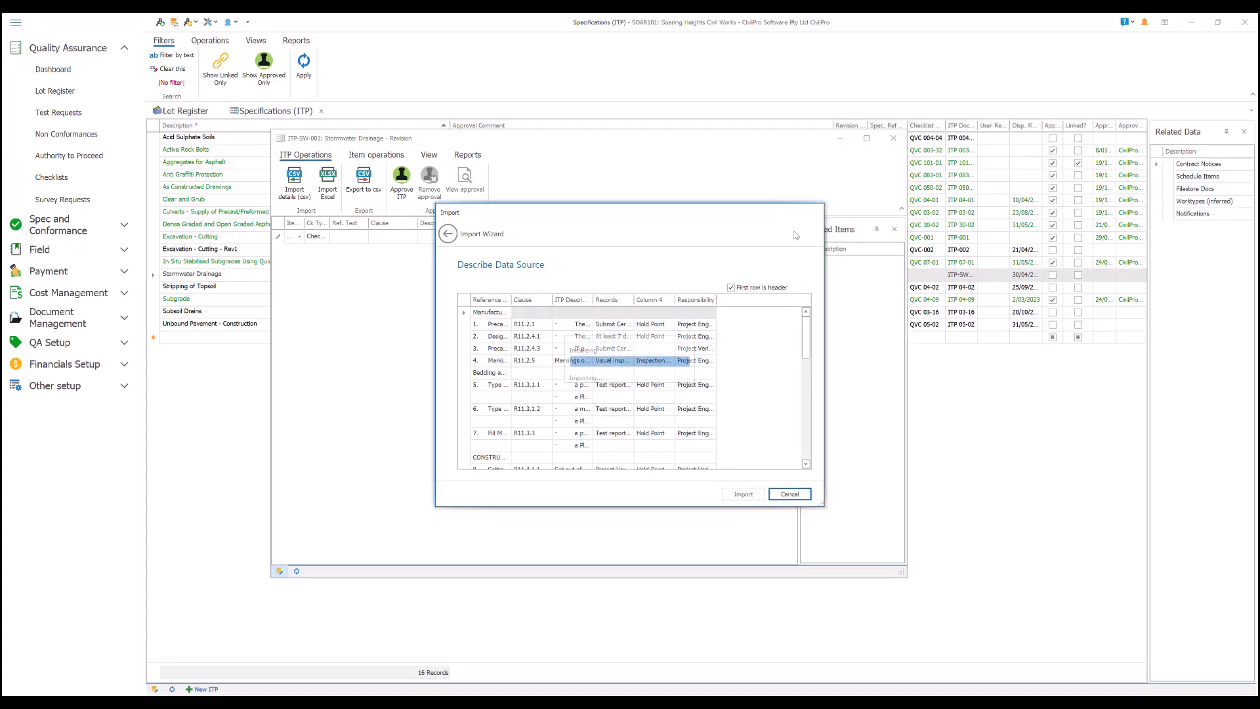
pyautogui.click(743, 493)
pyautogui.click(868, 139)
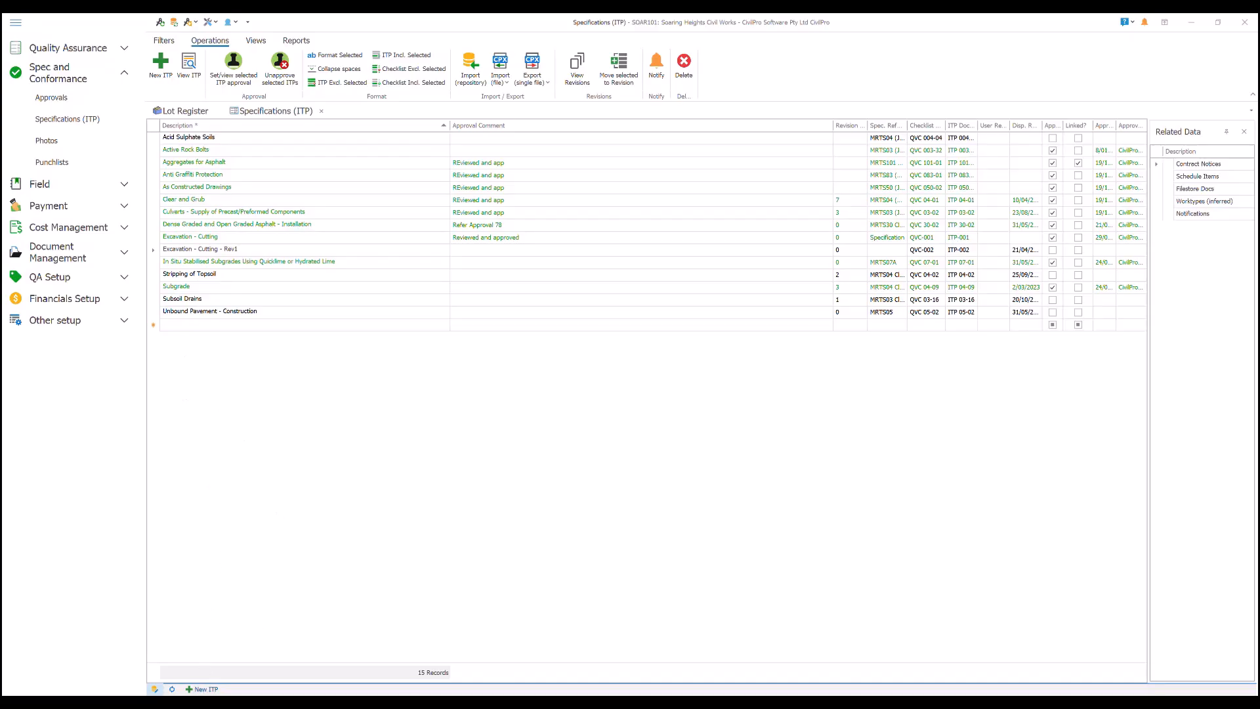
# - Create a new ITP described as Stormwater Drainage with spec reference R11 and document number ITP-SW-001, and show its ITP-level operations
pyautogui.write('Stormwater Drainage')
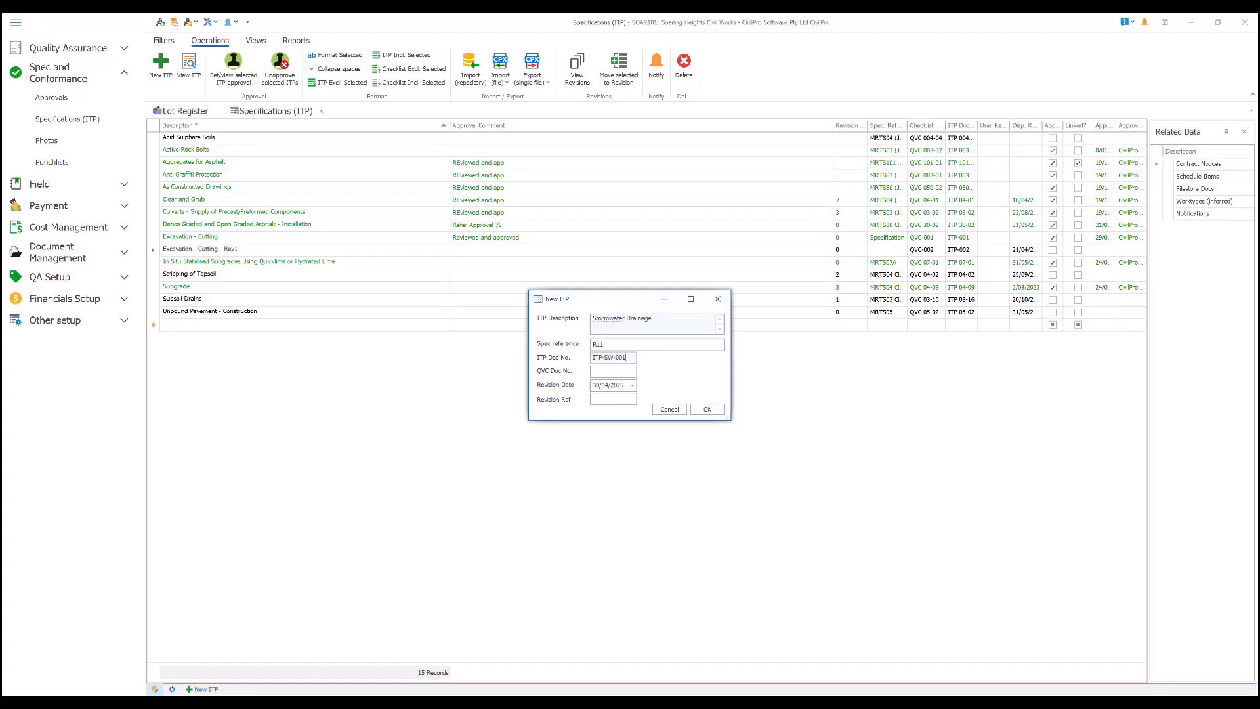
pyautogui.click(703, 410)
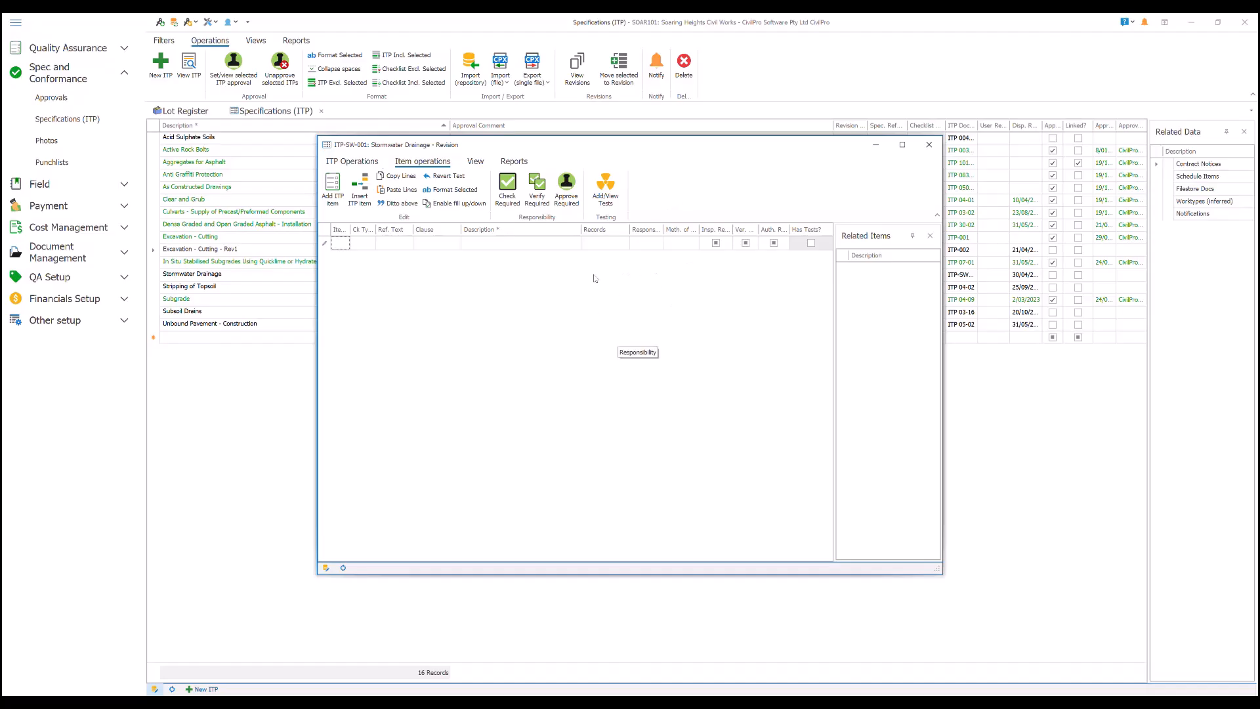
pyautogui.click(371, 161)
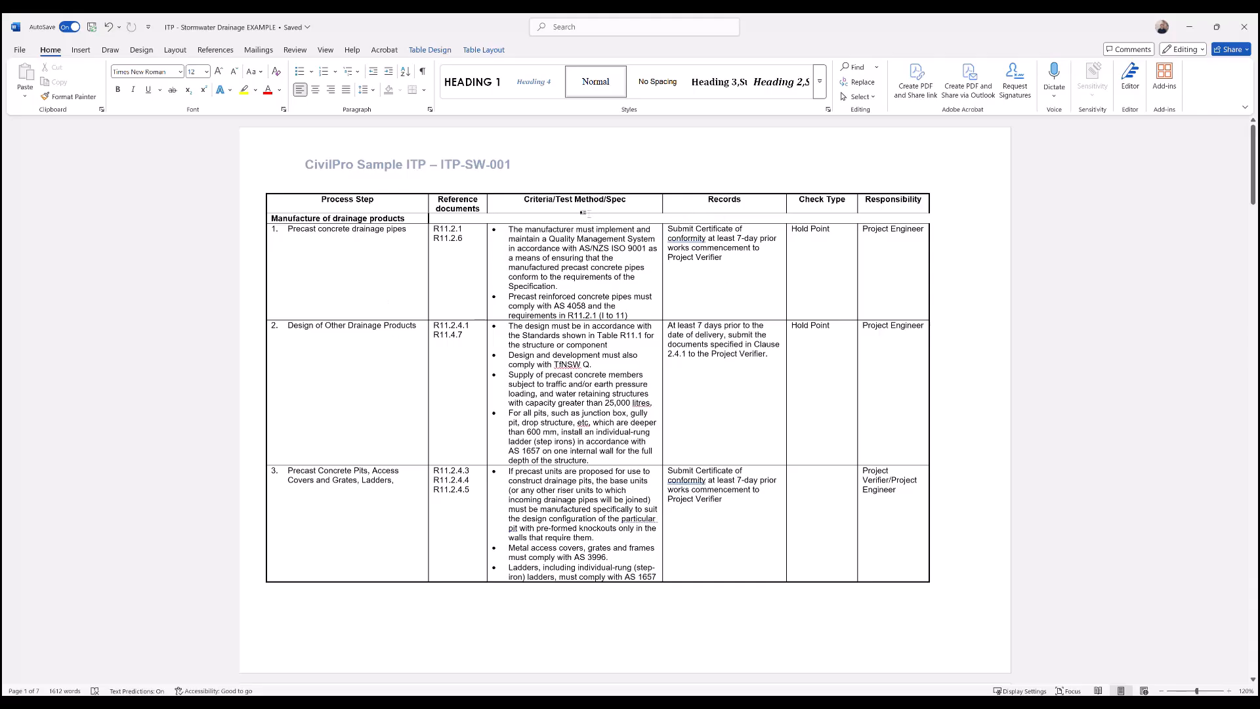
# - Copy the entire ITP table from the Word document and paste it into cell A1 of a blank Excel workbook
pyautogui.click(326, 242)
pyautogui.click(283, 202)
pyautogui.click(271, 193)
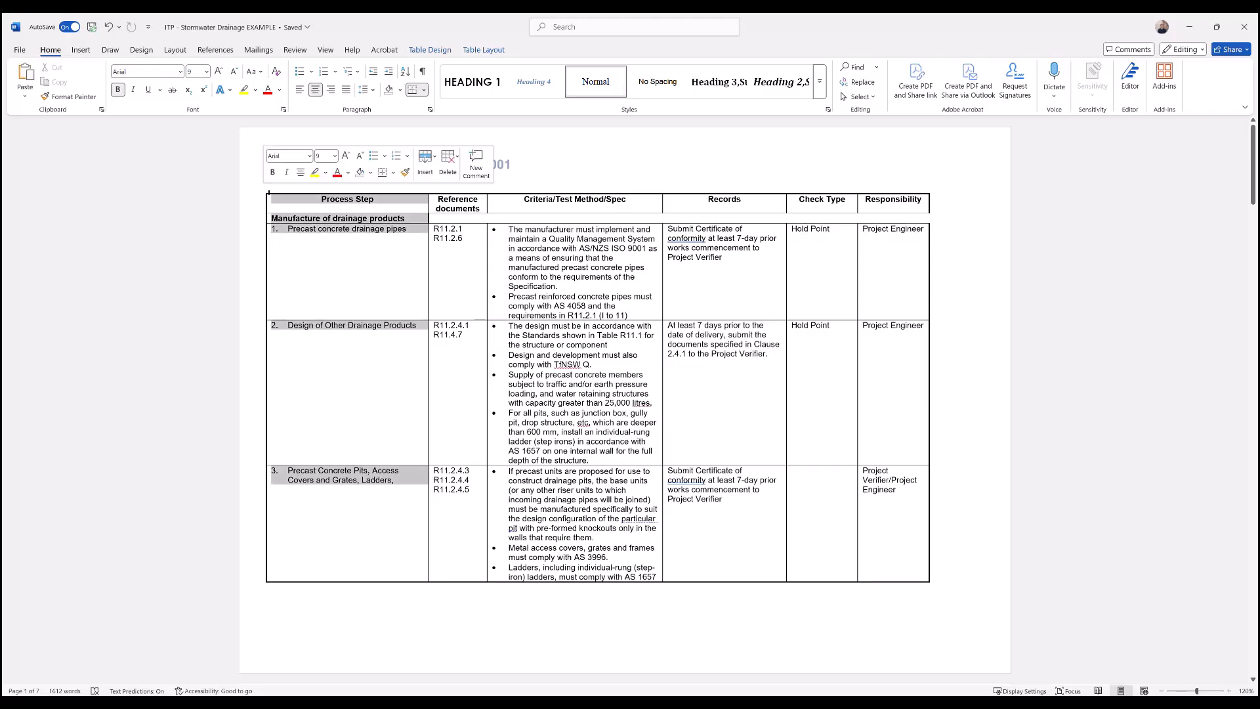
pyautogui.click(262, 188)
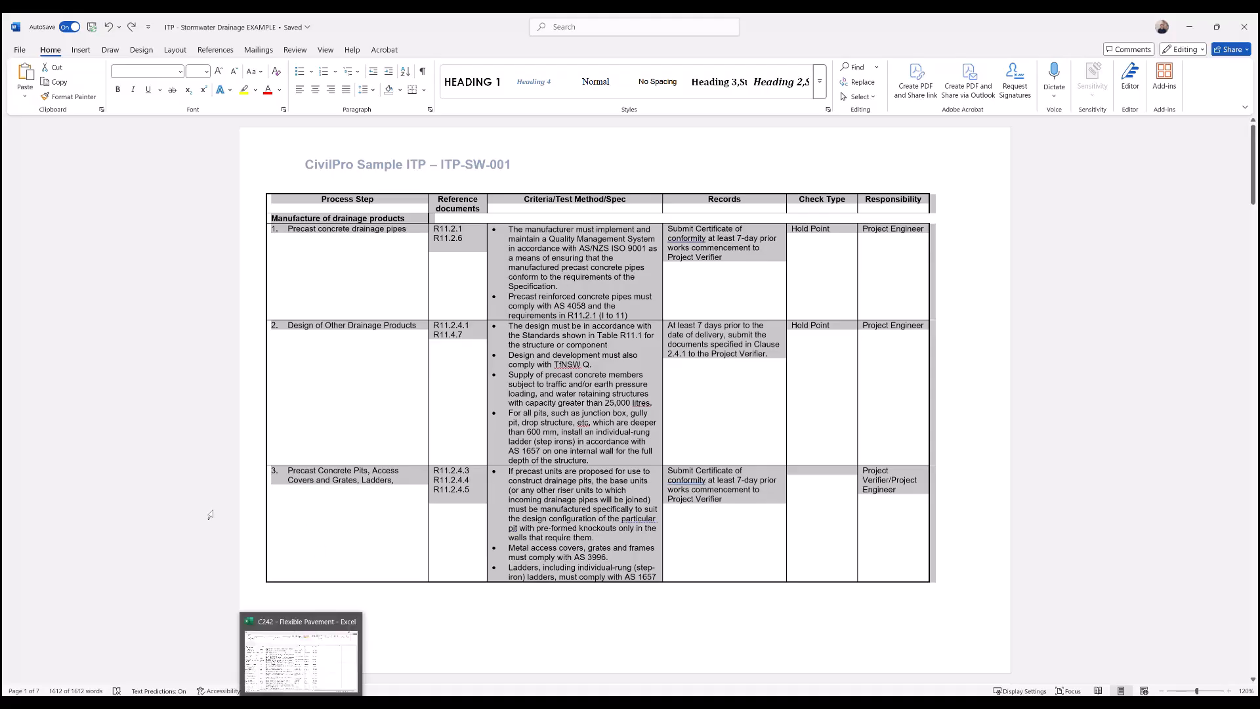
pyautogui.hotkey('alt', 'Tab')
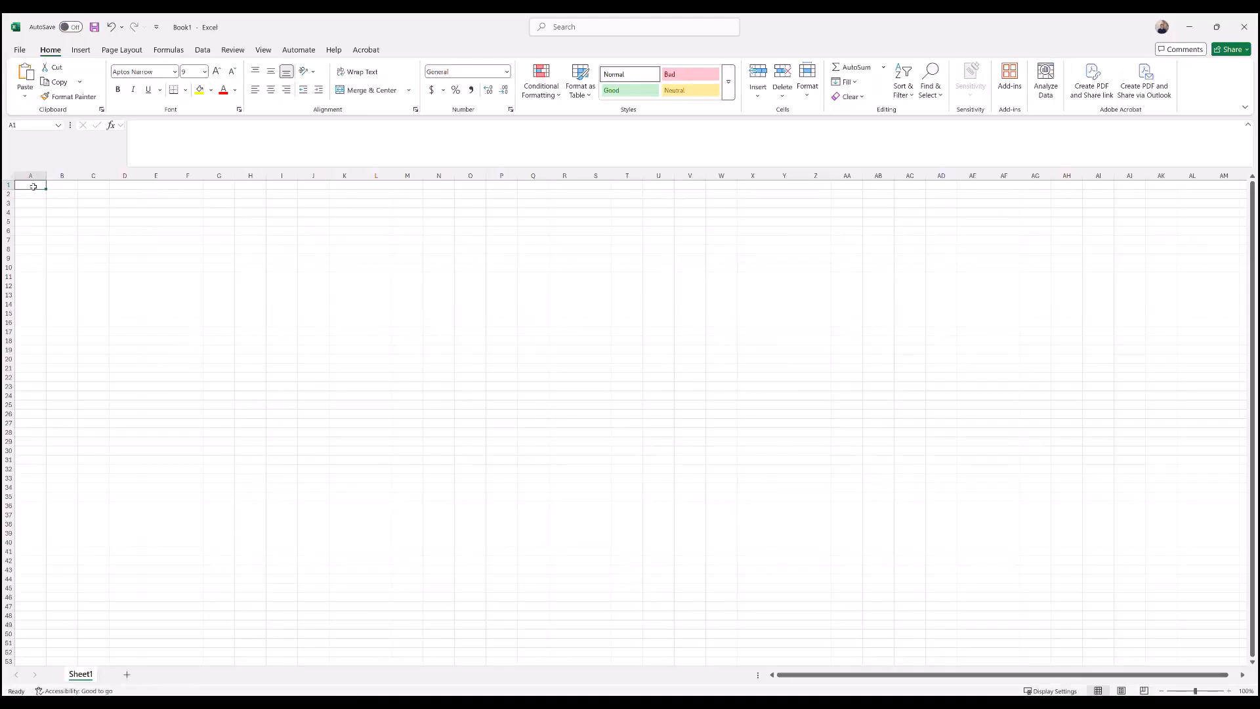
pyautogui.hotkey('ctrl', 'v')
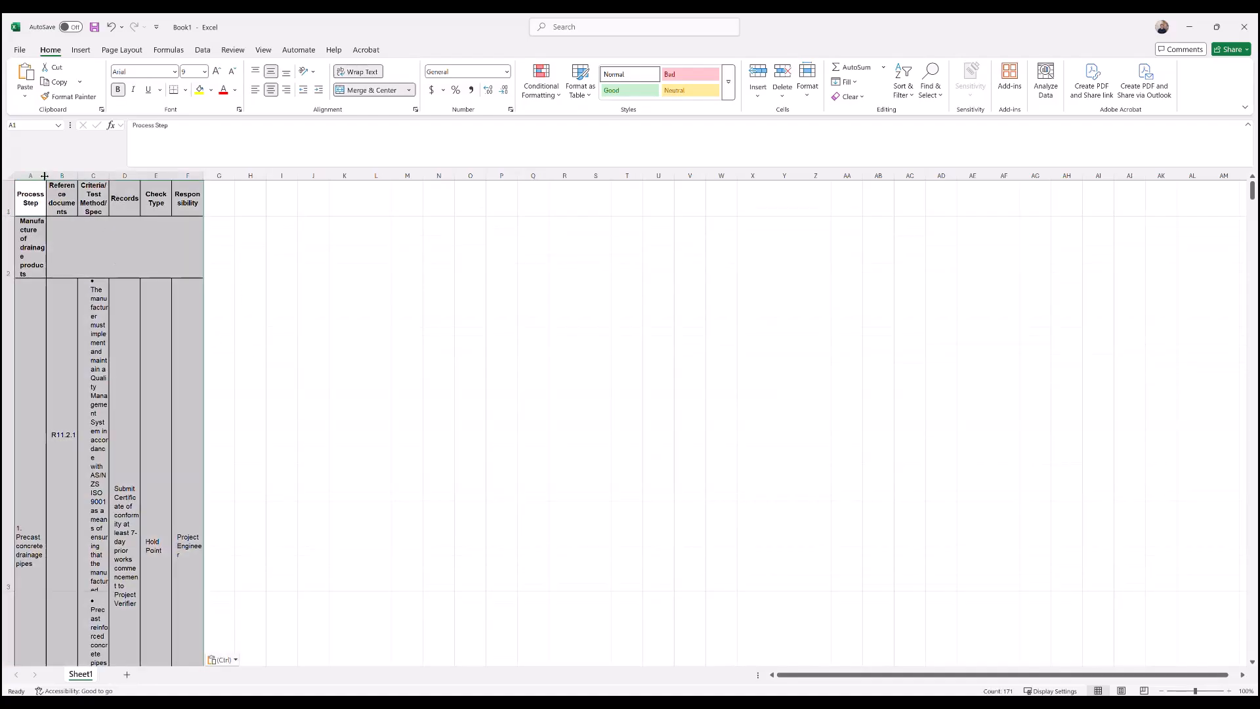
# - Widen all the columns of the pasted table and give every row the same reduced height
pyautogui.moveTo(46, 176); pyautogui.dragTo(291, 175)
pyautogui.click(12, 176)
pyautogui.moveTo(3, 274); pyautogui.dragTo(4, 258)
pyautogui.click(768, 363)
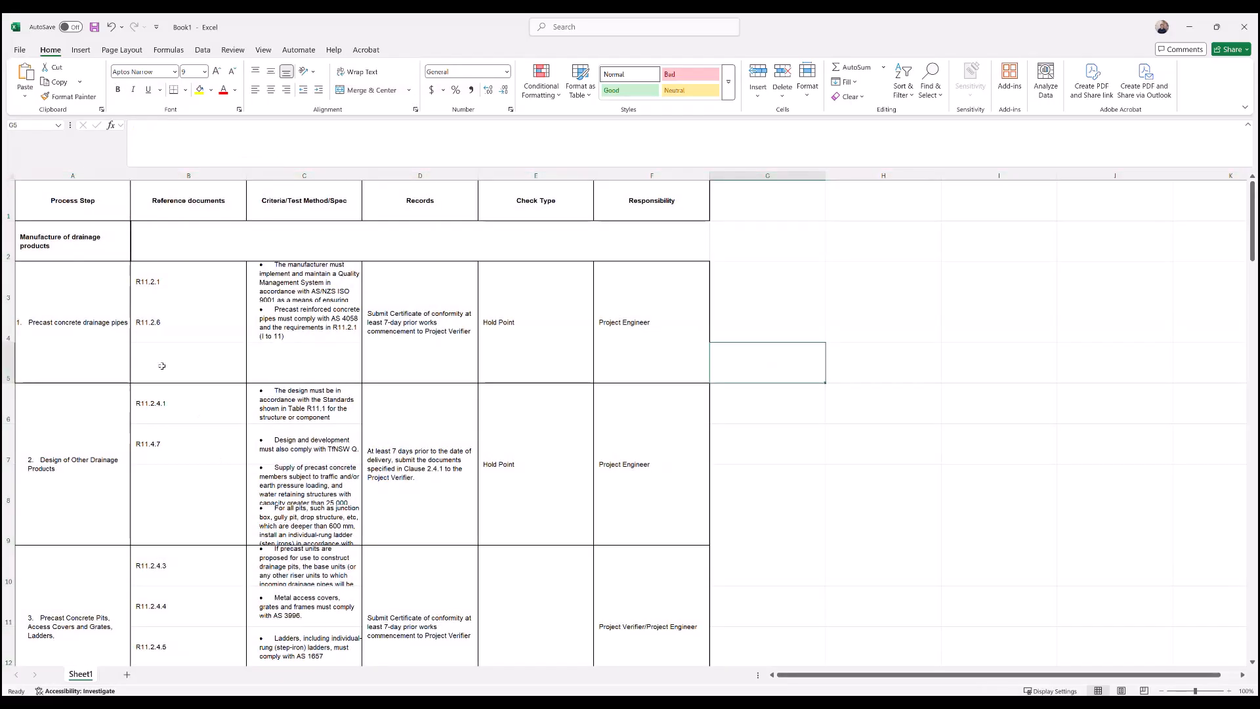
# - Unmerge all merged cells across the whole sheet
pyautogui.click(89, 295)
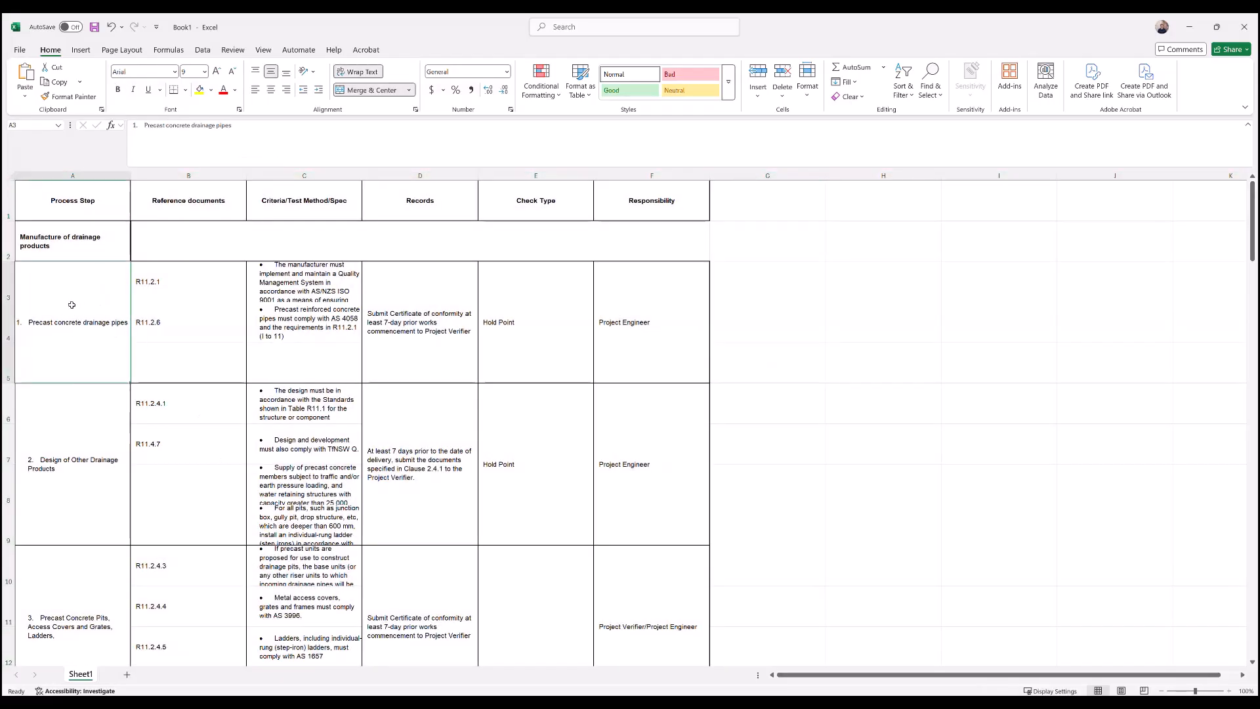
pyautogui.click(186, 318)
pyautogui.click(304, 363)
pyautogui.press('Up')
pyautogui.press('Up')
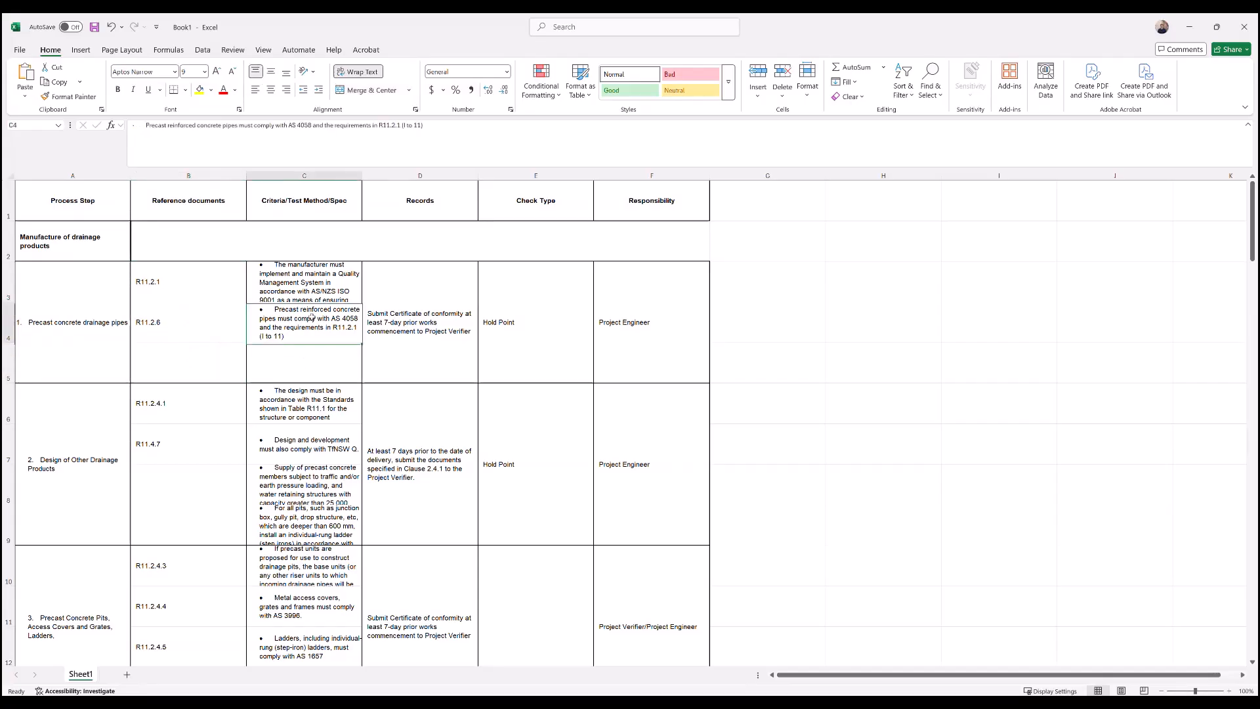
pyautogui.press('Right')
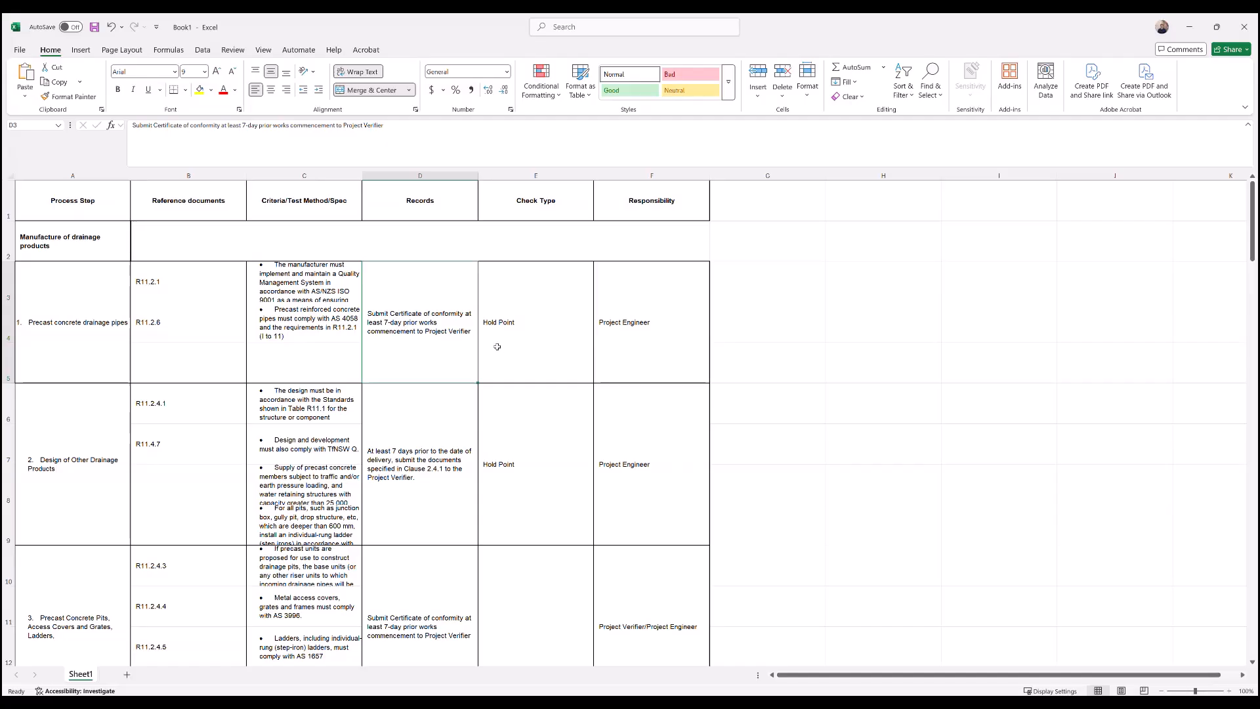
pyautogui.click(9, 176)
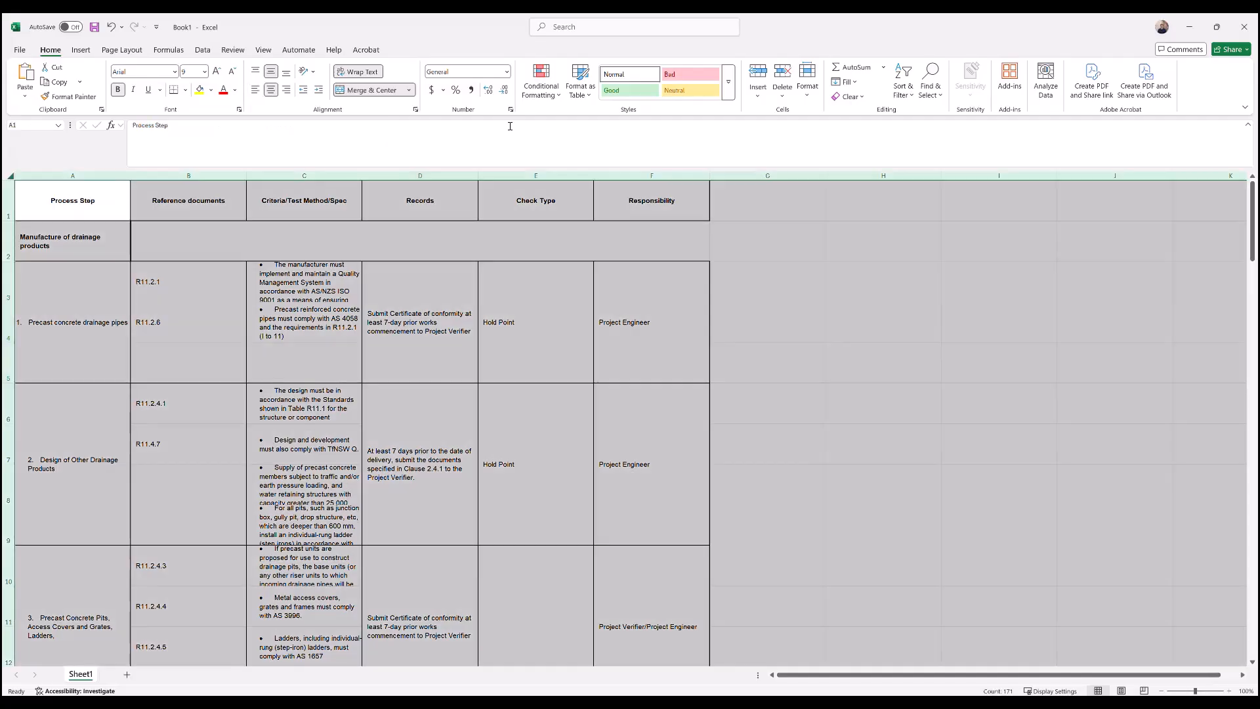
pyautogui.click(409, 90)
pyautogui.click(365, 192)
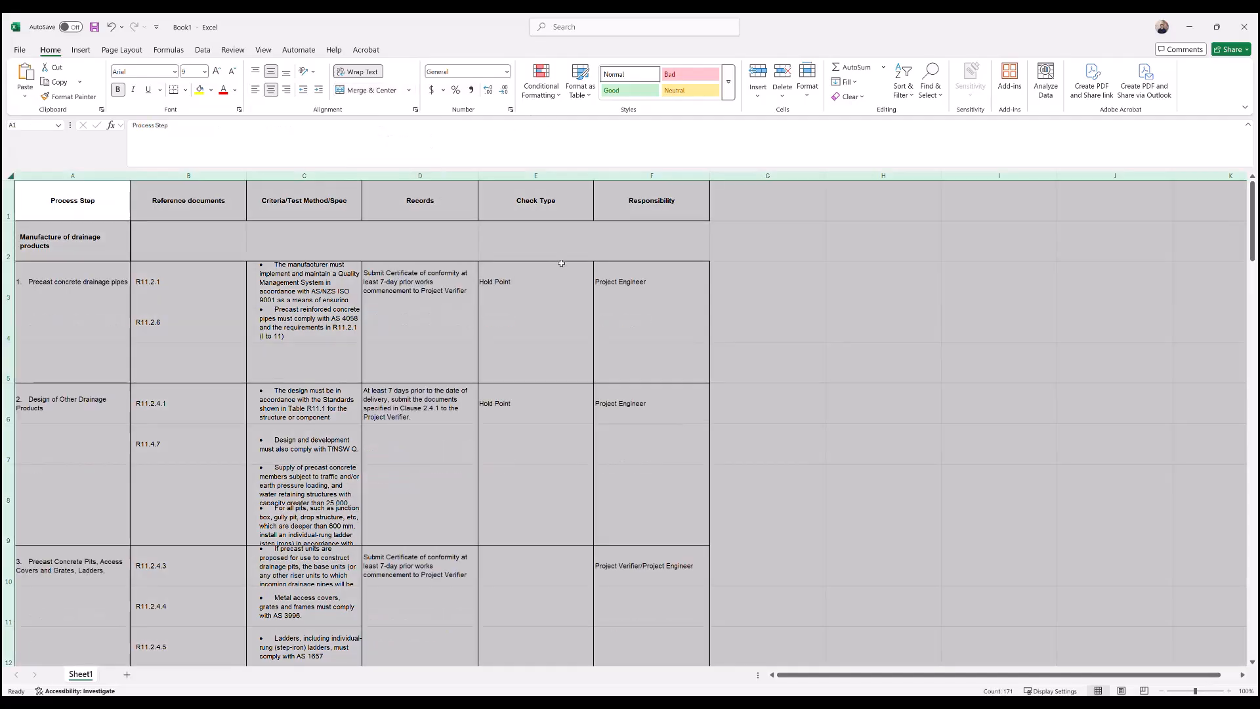
pyautogui.click(883, 322)
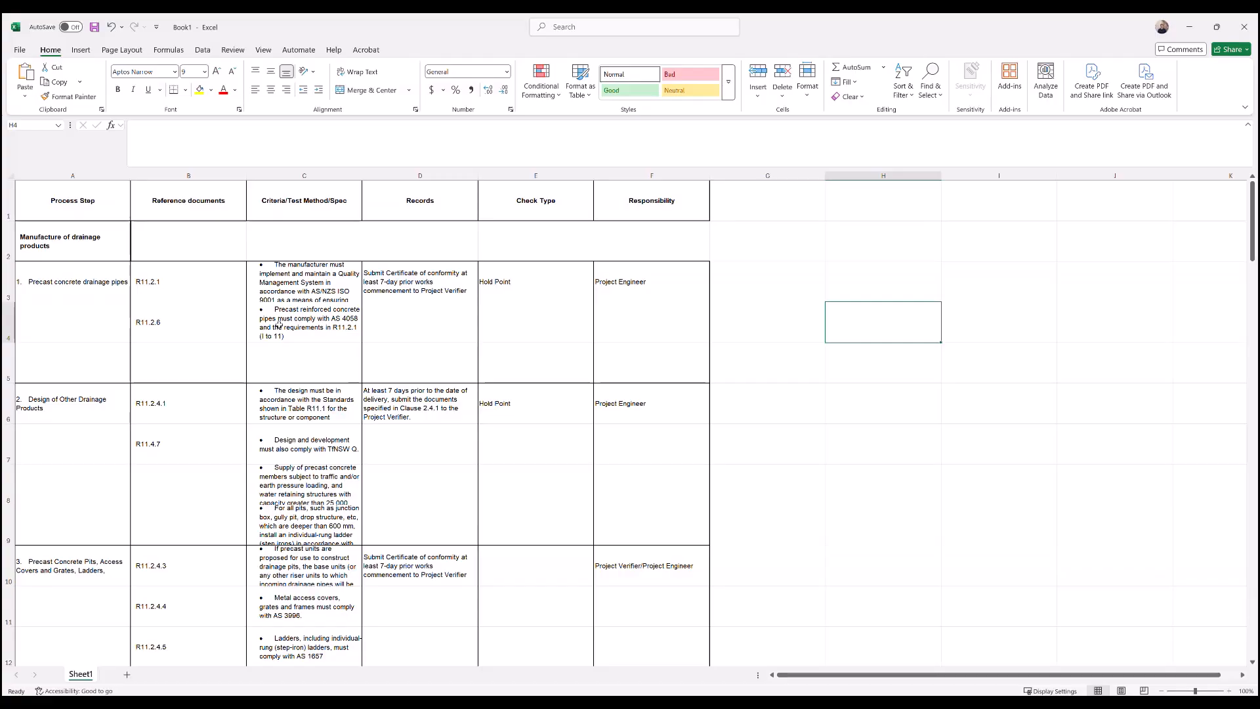
# - Widen the Criteria/Test Method/Spec column so its long bullet texts fit
pyautogui.click(65, 283)
pyautogui.hotkey('shift', 'space')
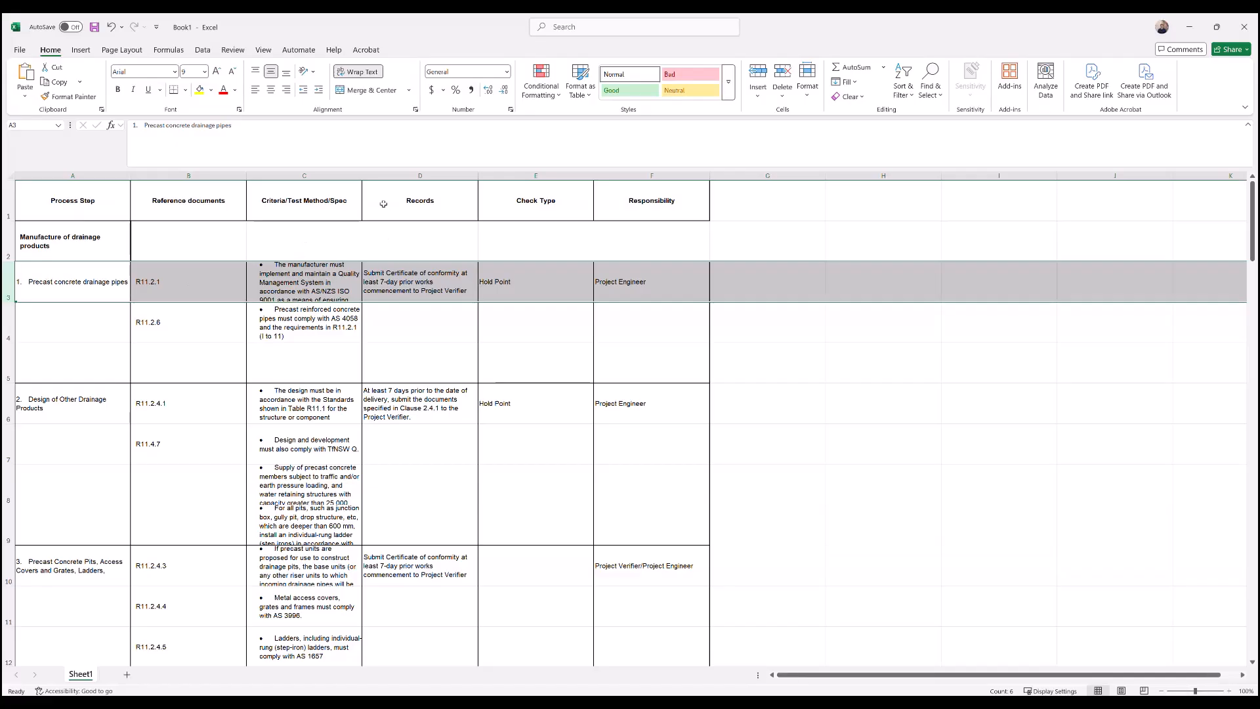
pyautogui.moveTo(362, 176); pyautogui.dragTo(490, 176)
pyautogui.click(971, 322)
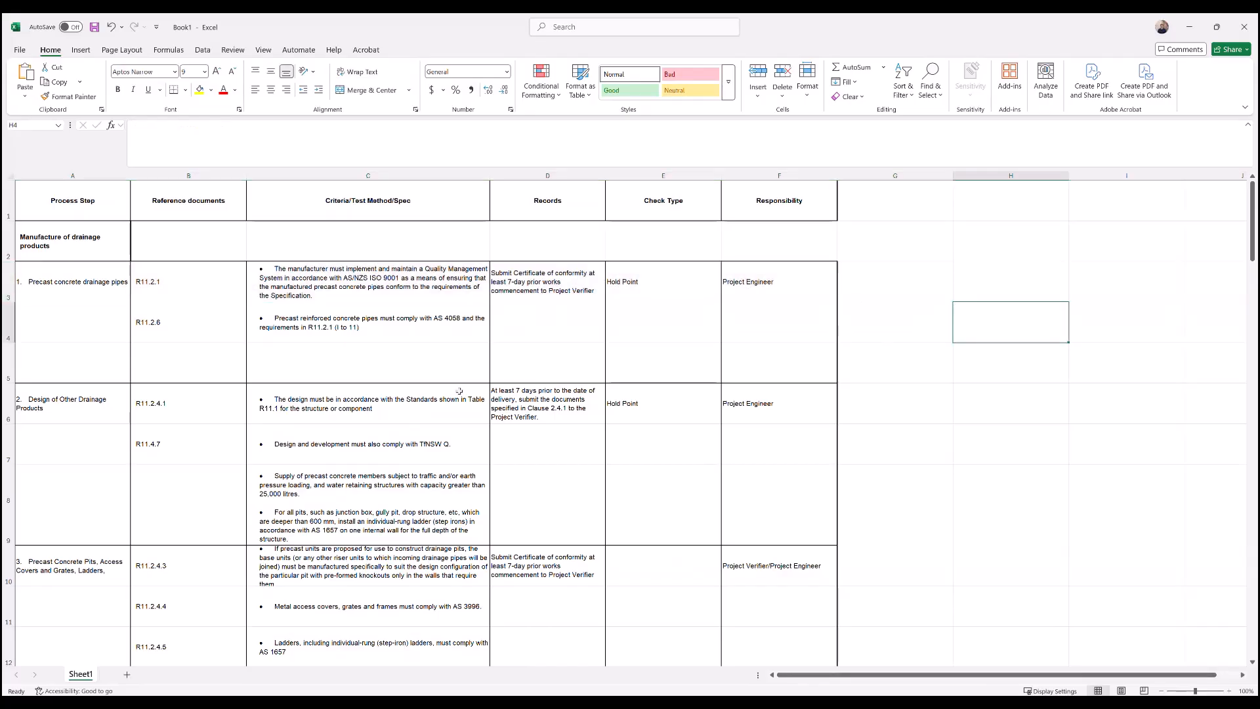
# - Move reference R11.2.6 from cell B4 onto a new line below R11.2.1 in cell B3
pyautogui.click(189, 331)
pyautogui.moveTo(133, 125); pyautogui.dragTo(167, 140)
pyautogui.hotkey('ctrl', 'c')
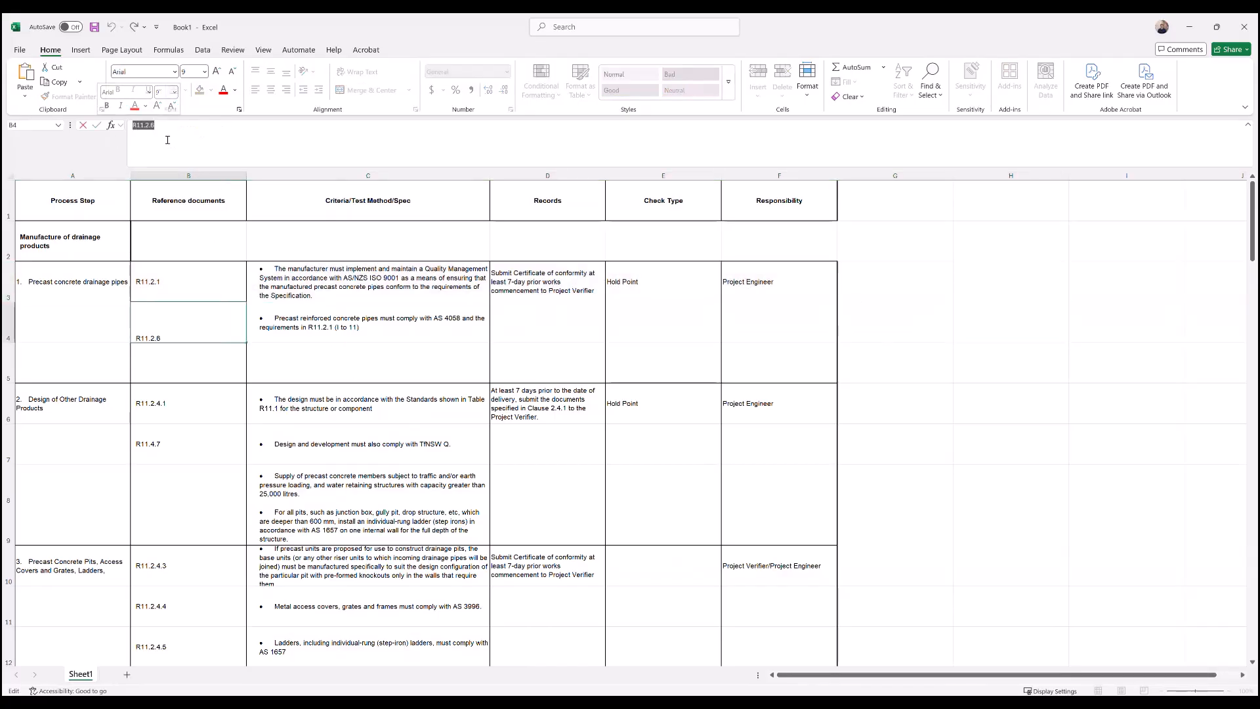
pyautogui.press('BackSpace')
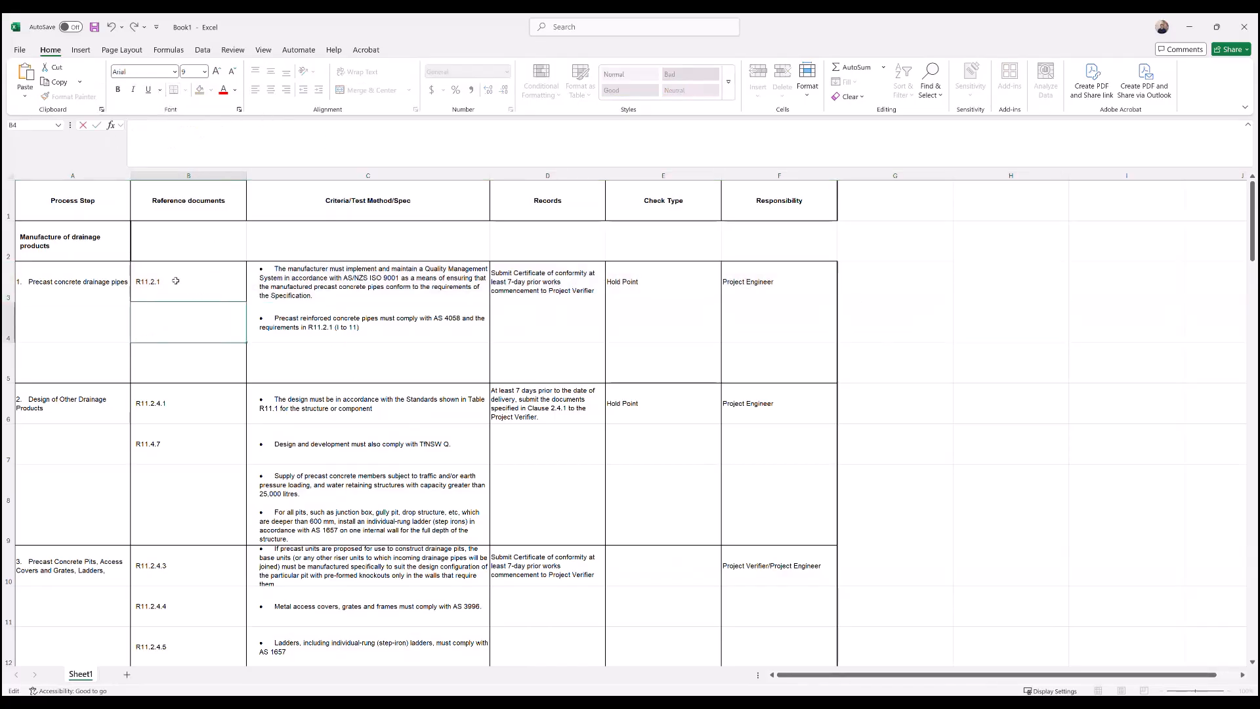
pyautogui.hotkey('shift', 'Return')
pyautogui.click(207, 128)
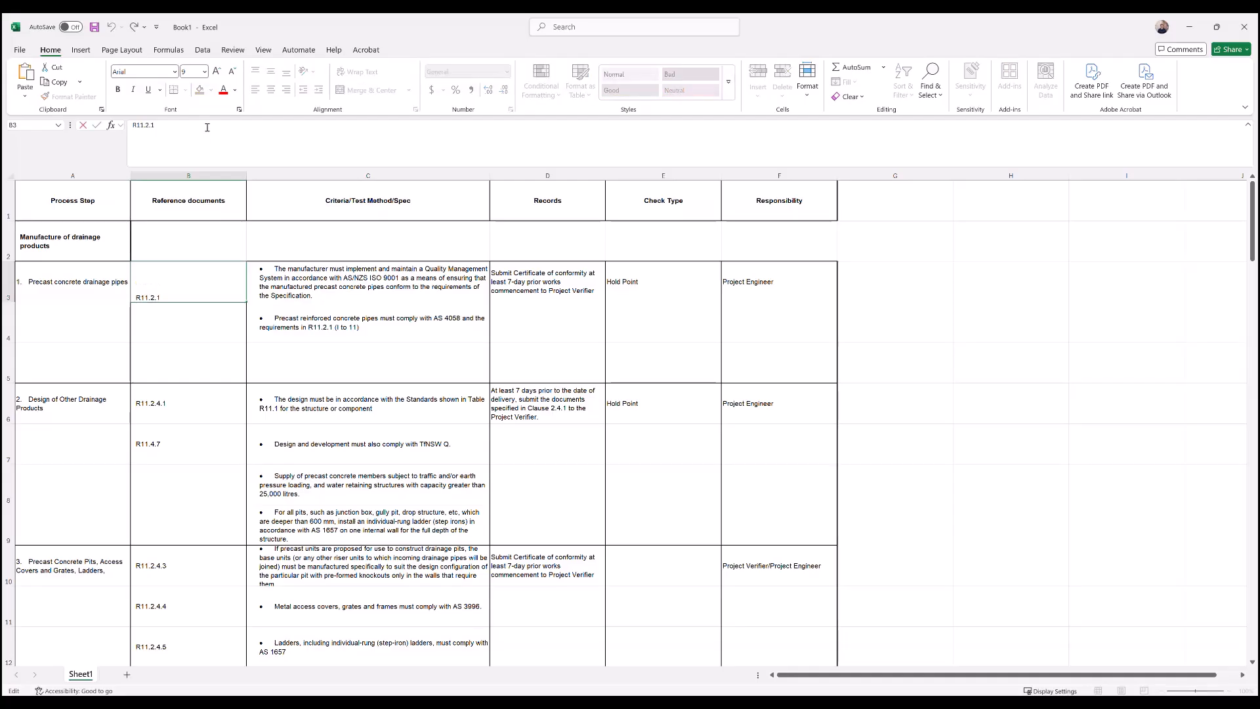
pyautogui.hotkey('alt', 'Return')
pyautogui.hotkey('ctrl', 'v')
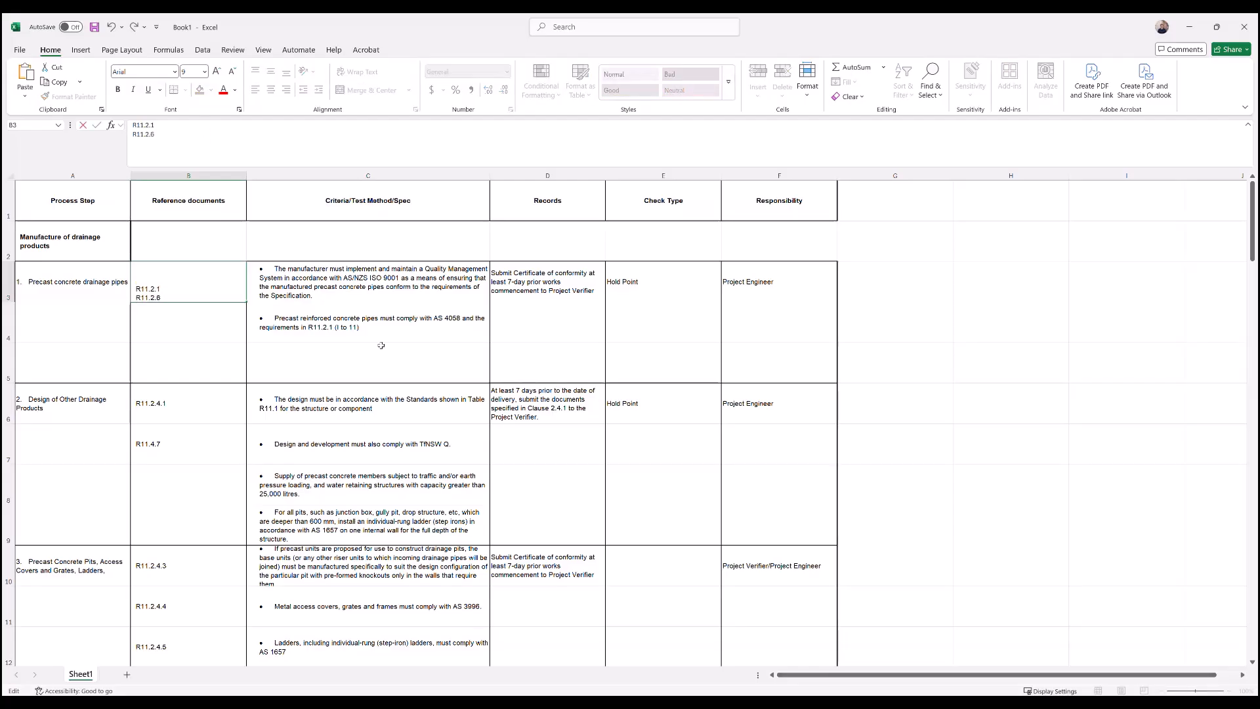
# - Move the precast reinforced concrete pipes criterion from cell C4 onto a new line at the end of cell C3
pyautogui.click(355, 316)
pyautogui.click(298, 146)
pyautogui.hotkey('ctrl', 'a')
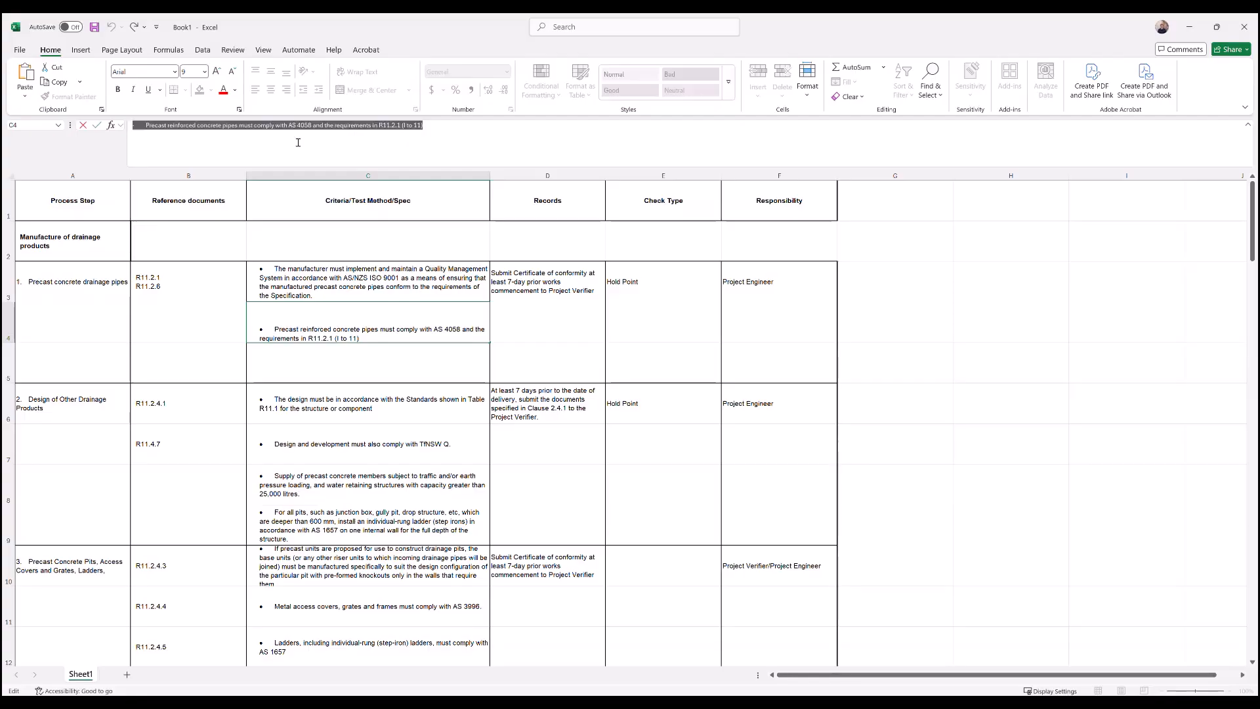
pyautogui.hotkey('ctrl', 'x')
pyautogui.hotkey('shift', 'Return')
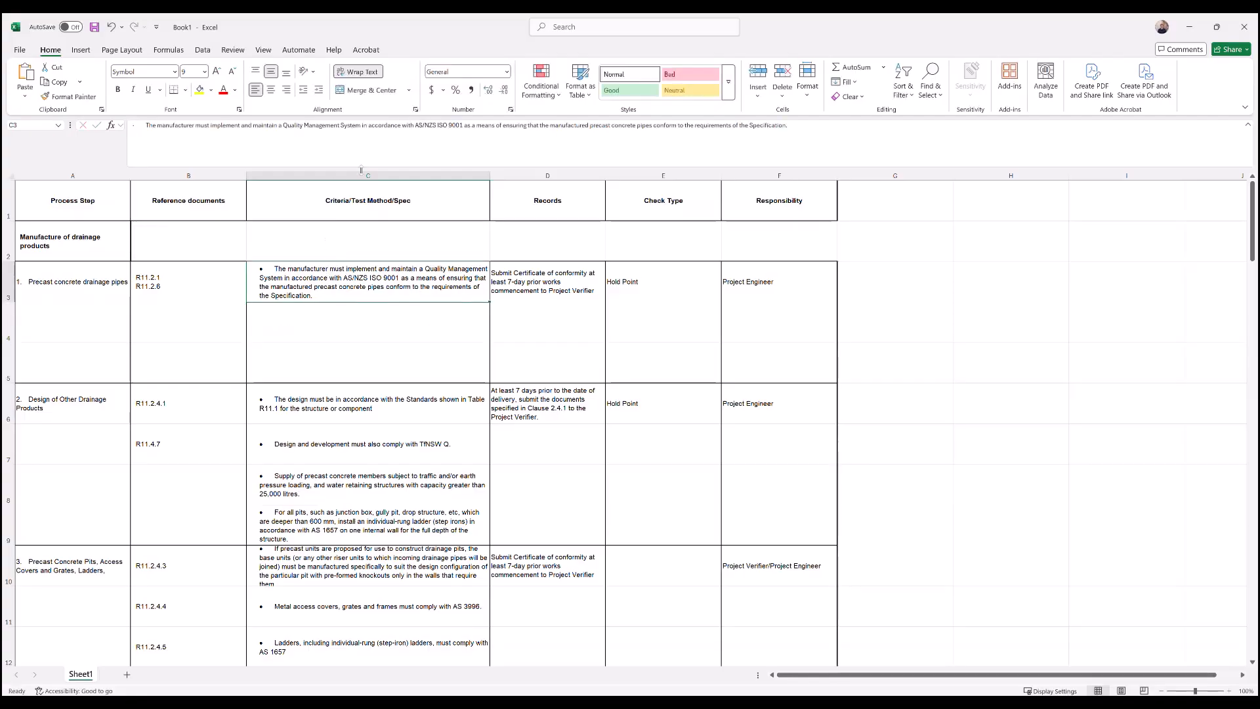
pyautogui.click(856, 124)
pyautogui.hotkey('alt', 'Return')
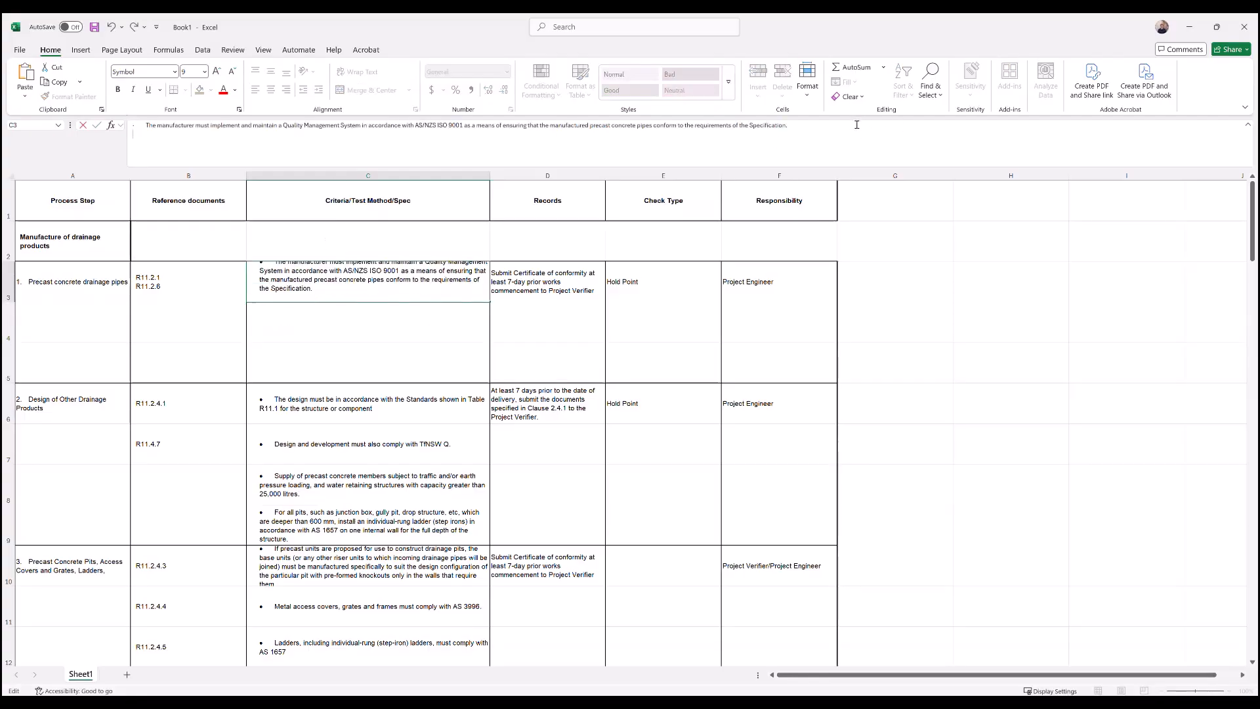
pyautogui.hotkey('ctrl', 'v')
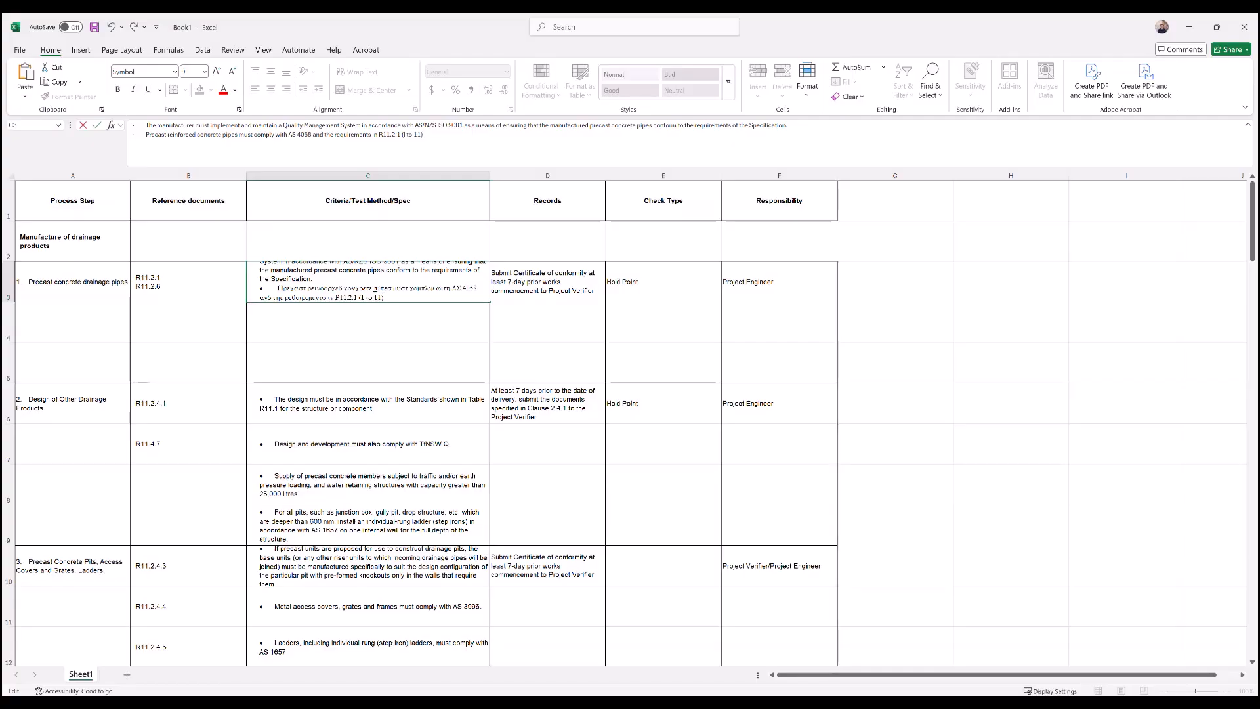
pyautogui.click(379, 330)
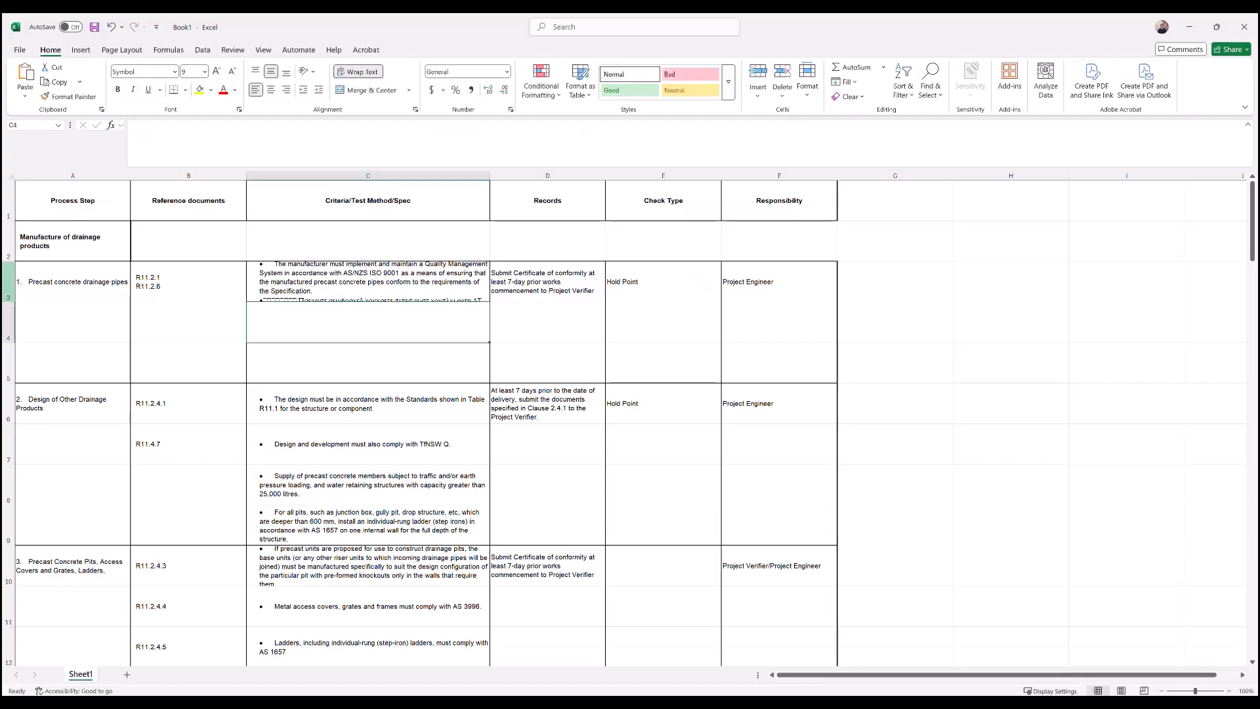
# - Delete the emptied rows 4 and 5 beneath the precast concrete drainage pipes item
pyautogui.click(8, 282)
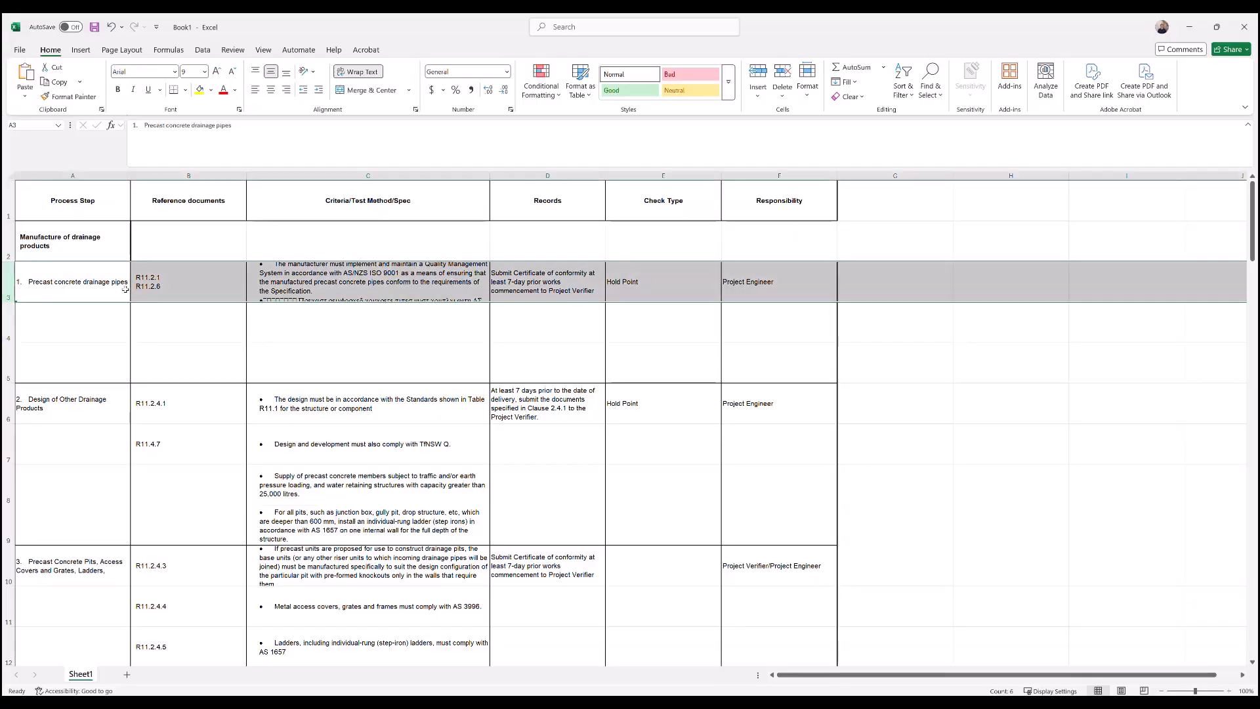
pyautogui.click(9, 323)
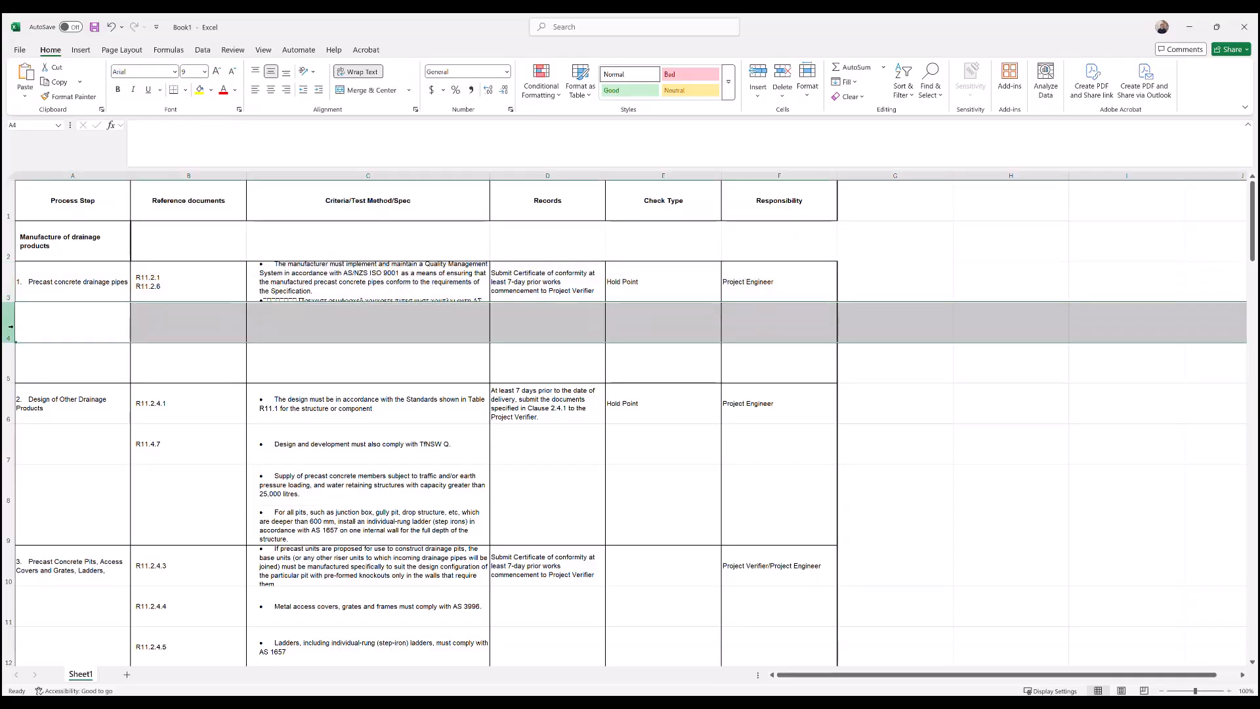
pyautogui.keyDown('ctrl'); pyautogui.click(8, 358); pyautogui.keyUp('ctrl')
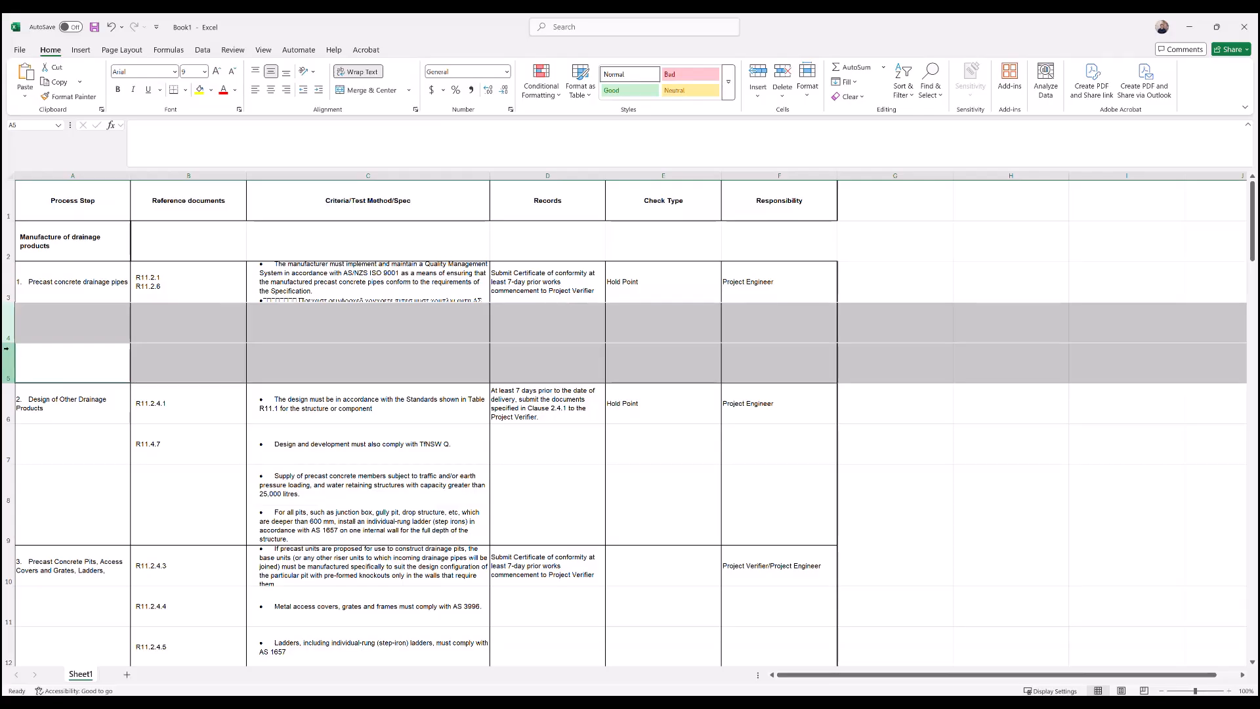
pyautogui.rightClick(8, 354)
pyautogui.click(62, 489)
pyautogui.click(394, 358)
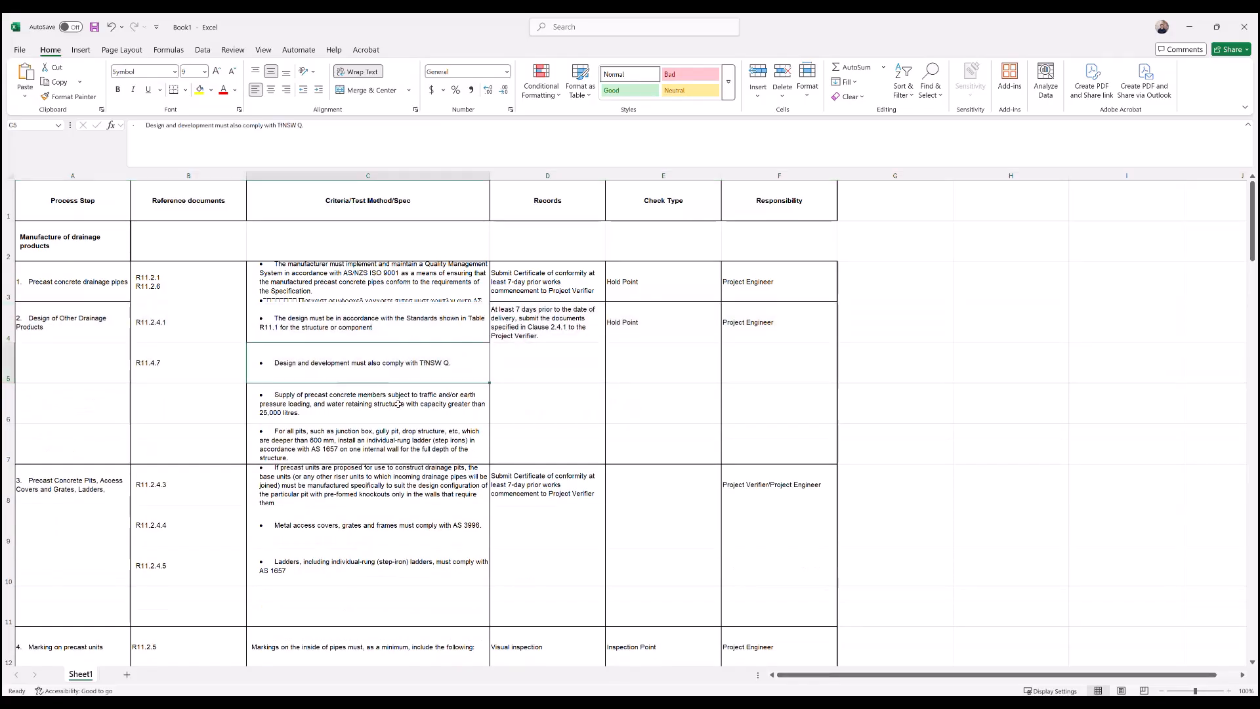
# - Move reference R11.4.7 from cell B5 onto a new line below R11.2.4.1 in cell B4
pyautogui.click(181, 362)
pyautogui.press('BackSpace')
pyautogui.click(168, 321)
pyautogui.click(202, 130)
pyautogui.hotkey('alt', 'Return')
pyautogui.hotkey('ctrl', 'v')
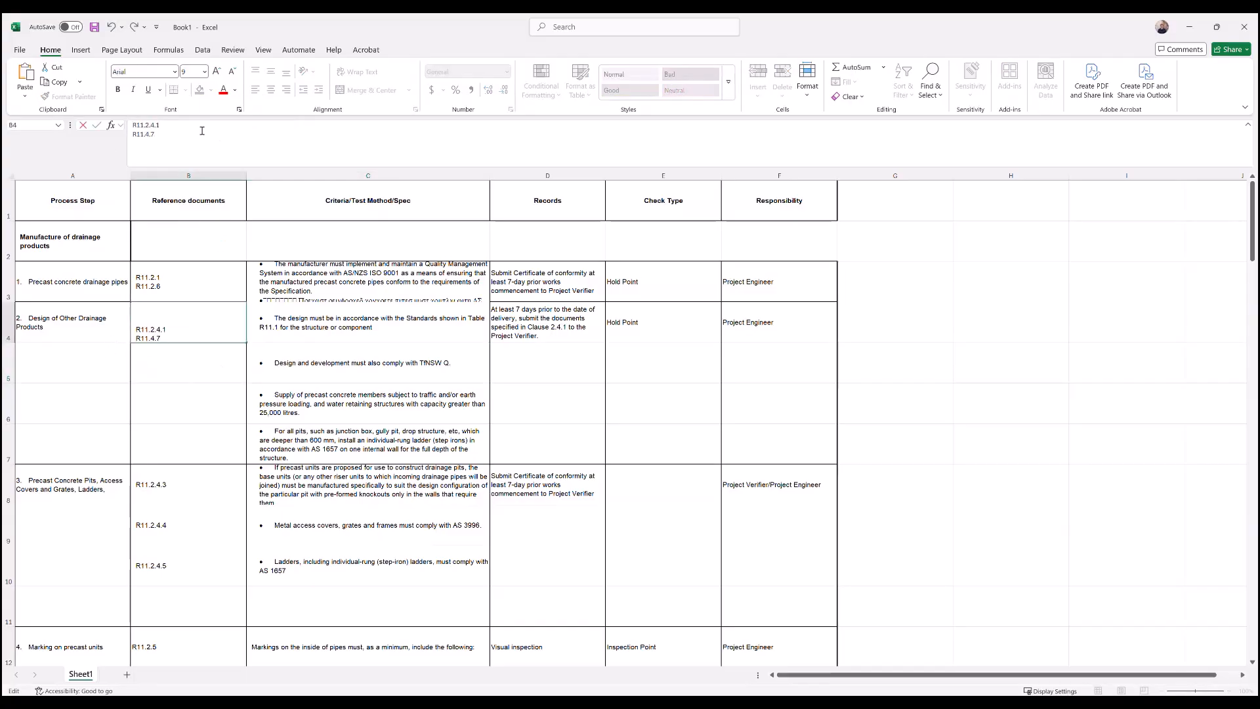
# - Move the Design of Other Drainage Products criteria from cells C5 and C6 onto new lines at the end of cell C4
pyautogui.click(309, 362)
pyautogui.click(309, 133)
pyautogui.hotkey('ctrl', 'a')
pyautogui.hotkey('ctrl', 'x')
pyautogui.hotkey('ctrl', 'x')
pyautogui.click(367, 322)
pyautogui.click(515, 141)
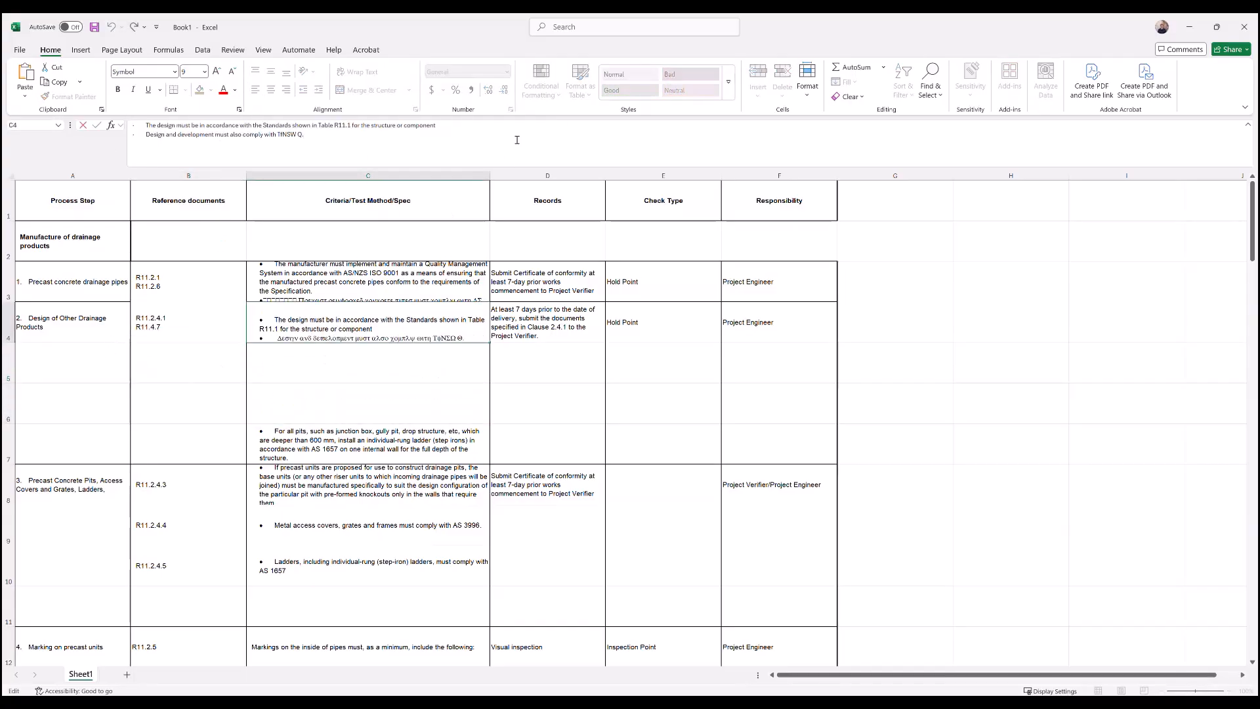
pyautogui.hotkey('alt', 'Return')
pyautogui.hotkey('ctrl', 'v')
# - Move the criterion for pits deeper than 600 mm from C7 to the end of C4 and delete the emptied rows 5 to 7
pyautogui.click(341, 445)
pyautogui.click(368, 155)
pyautogui.hotkey('ctrl', 'a')
pyautogui.moveTo(6, 350); pyautogui.dragTo(6, 443)
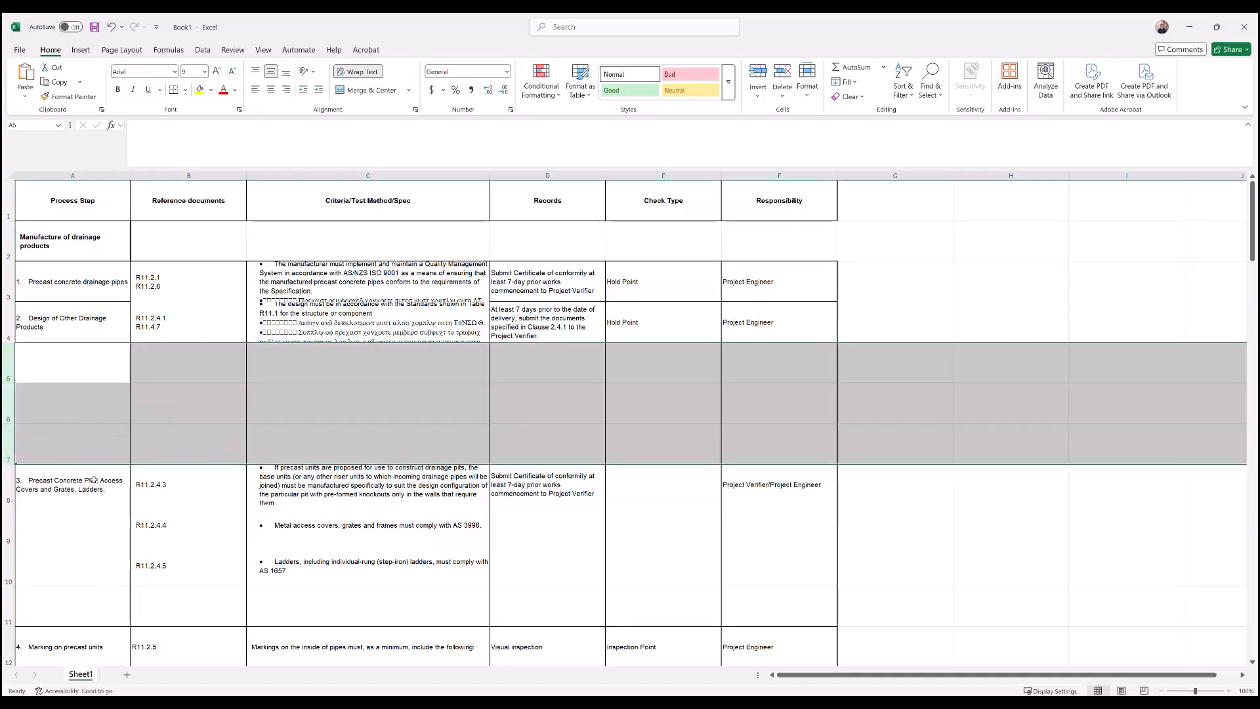
pyautogui.hotkey('ctrl', '-')
# - Move reference R11.2.4.4 from cell B6 onto a new line below R11.2.4.3 in cell B5
pyautogui.click(197, 405)
pyautogui.click(239, 140)
pyautogui.hotkey('ctrl', 'a')
pyautogui.hotkey('ctrl', 'x')
pyautogui.click(197, 363)
pyautogui.click(237, 131)
# - Move reference R11.2.4.5 from cell B7 onto a new line below R11.2.4.4 in cell B5
pyautogui.click(224, 147)
pyautogui.hotkey('ctrl', 'a')
pyautogui.hotkey('ctrl', 'x')
pyautogui.click(191, 363)
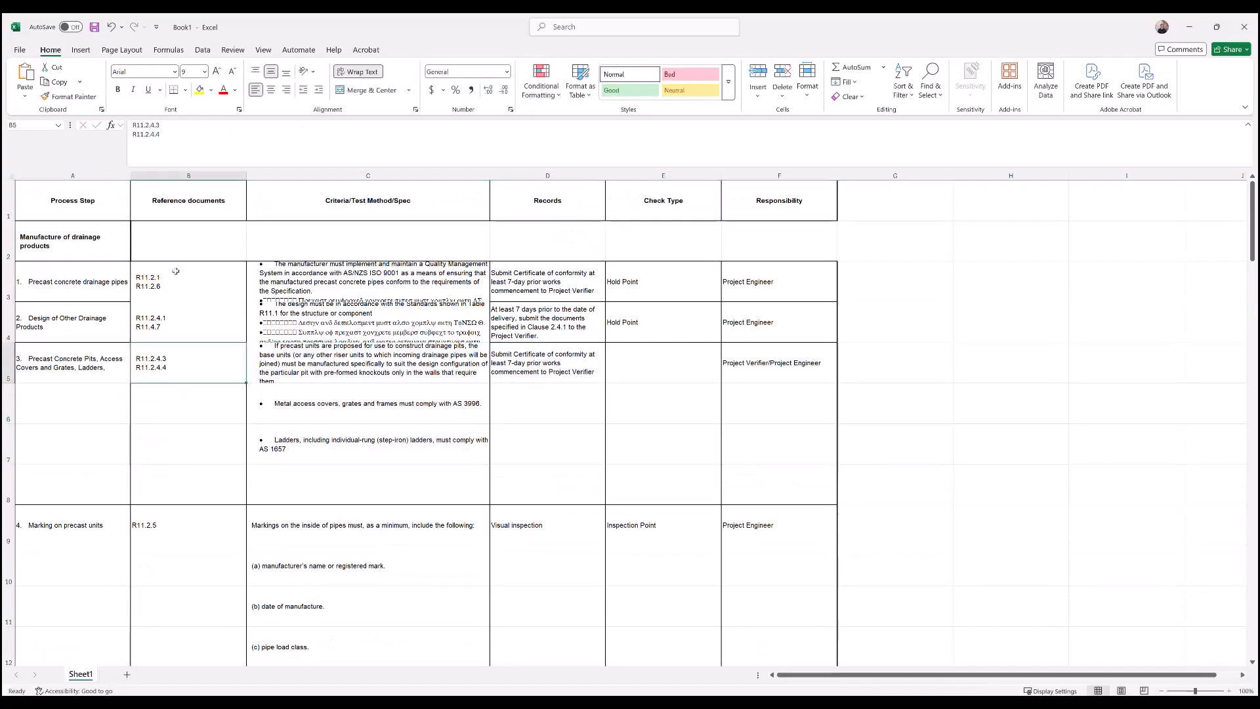
pyautogui.click(217, 134)
pyautogui.hotkey('alt', 'Return')
pyautogui.hotkey('ctrl', 'v')
pyautogui.press('Return')
# - Move the metal access cover and ladder criteria from C6 and C7 onto new lines in C5, and delete the emptied rows 6 to 8
pyautogui.click(376, 443)
pyautogui.click(383, 149)
pyautogui.hotkey('ctrl', 'a')
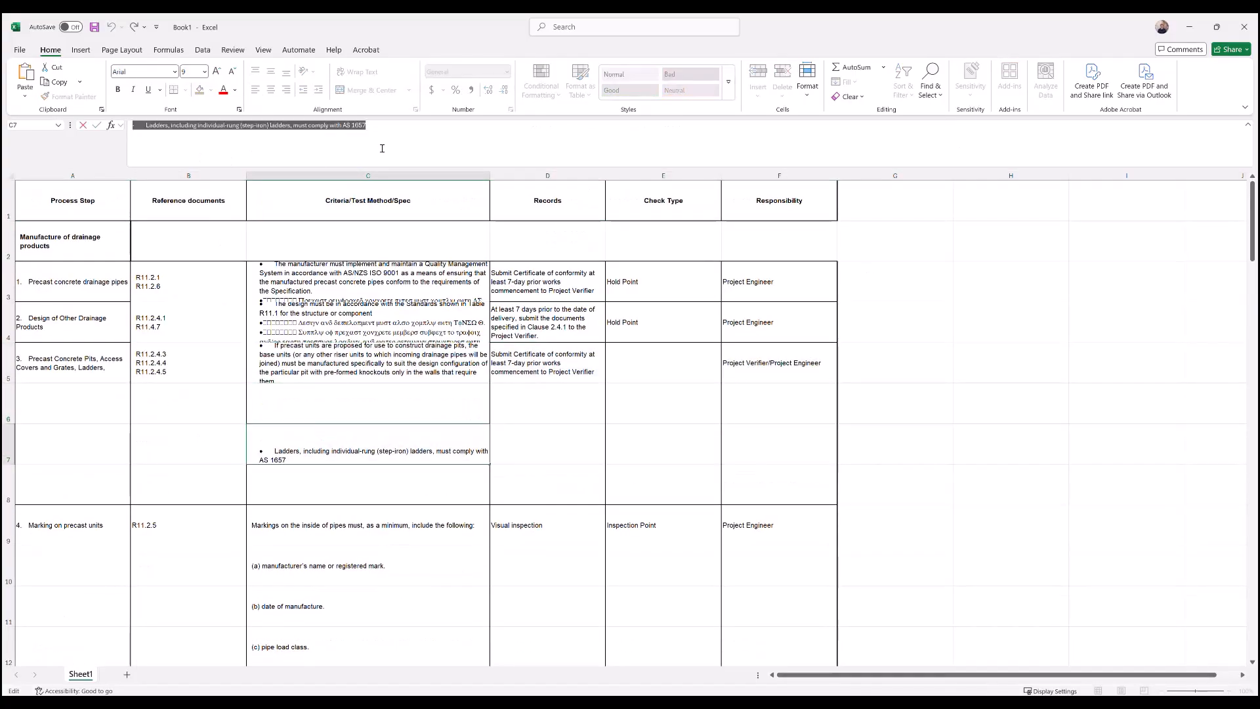
pyautogui.hotkey('ctrl', 'x')
pyautogui.click(394, 363)
pyautogui.click(709, 133)
pyautogui.hotkey('alt', 'Return')
pyautogui.hotkey('ctrl', 'v')
# - Move marking items (a) manufacturer's name and (b) date of manufacture onto new lines at the end of cell C6
pyautogui.scroll(-1, 134, 340)
pyautogui.click(328, 321)
pyautogui.click(328, 135)
pyautogui.hotkey('ctrl', 'a')
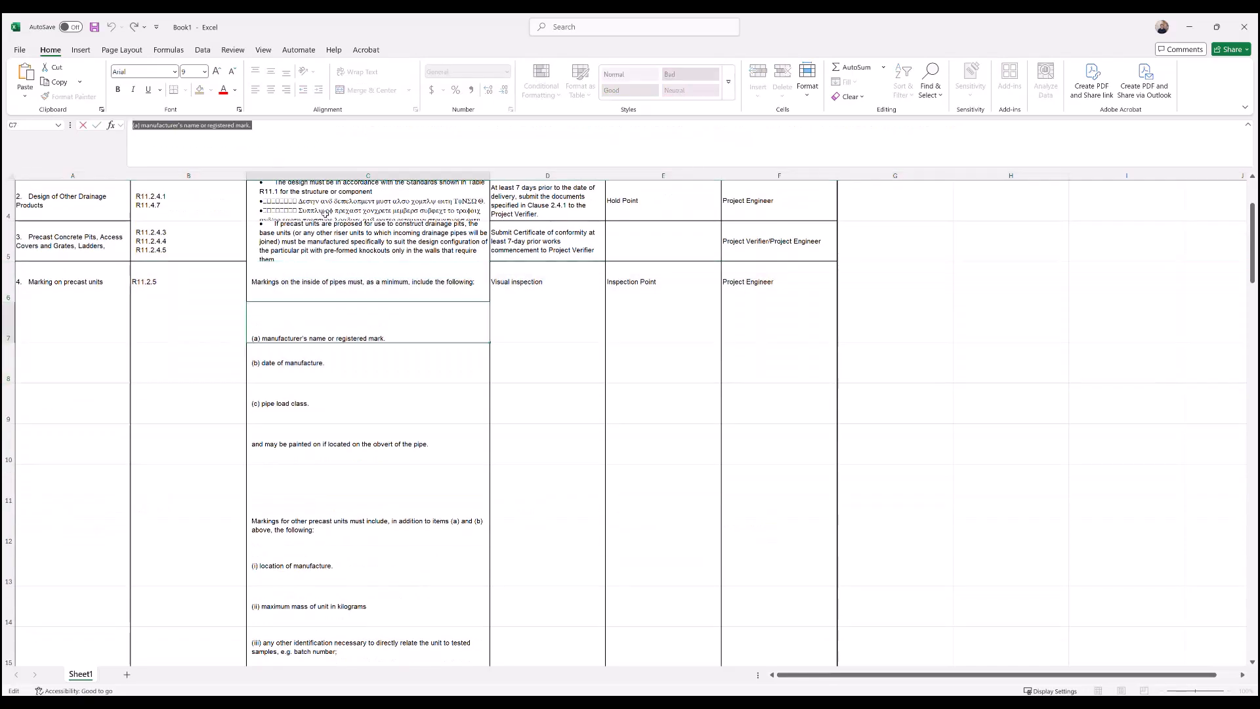
pyautogui.hotkey('ctrl', 'x')
pyautogui.click(328, 282)
pyautogui.click(349, 127)
pyautogui.hotkey('alt', 'Return')
pyautogui.hotkey('alt', 'Return')
pyautogui.hotkey('ctrl', 'v')
pyautogui.press('Return')
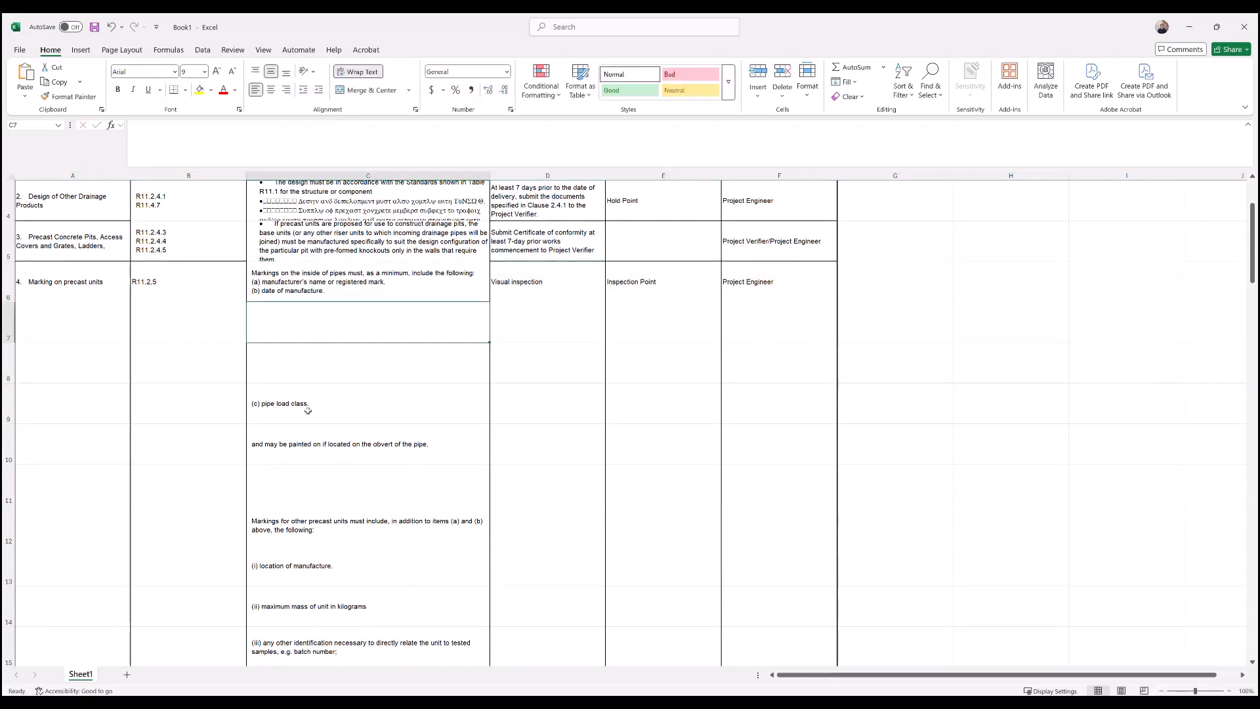
# - Move item (c) pipe load class and the remaining marking criteria onto new lines in cell C6, and delete the emptied rows beneath
pyautogui.click(306, 411)
pyautogui.click(298, 156)
pyautogui.hotkey('ctrl', 'a')
pyautogui.hotkey('ctrl', 'x')
pyautogui.click(315, 283)
pyautogui.hotkey('ctrl', 'x')
pyautogui.click(296, 283)
pyautogui.click(223, 155)
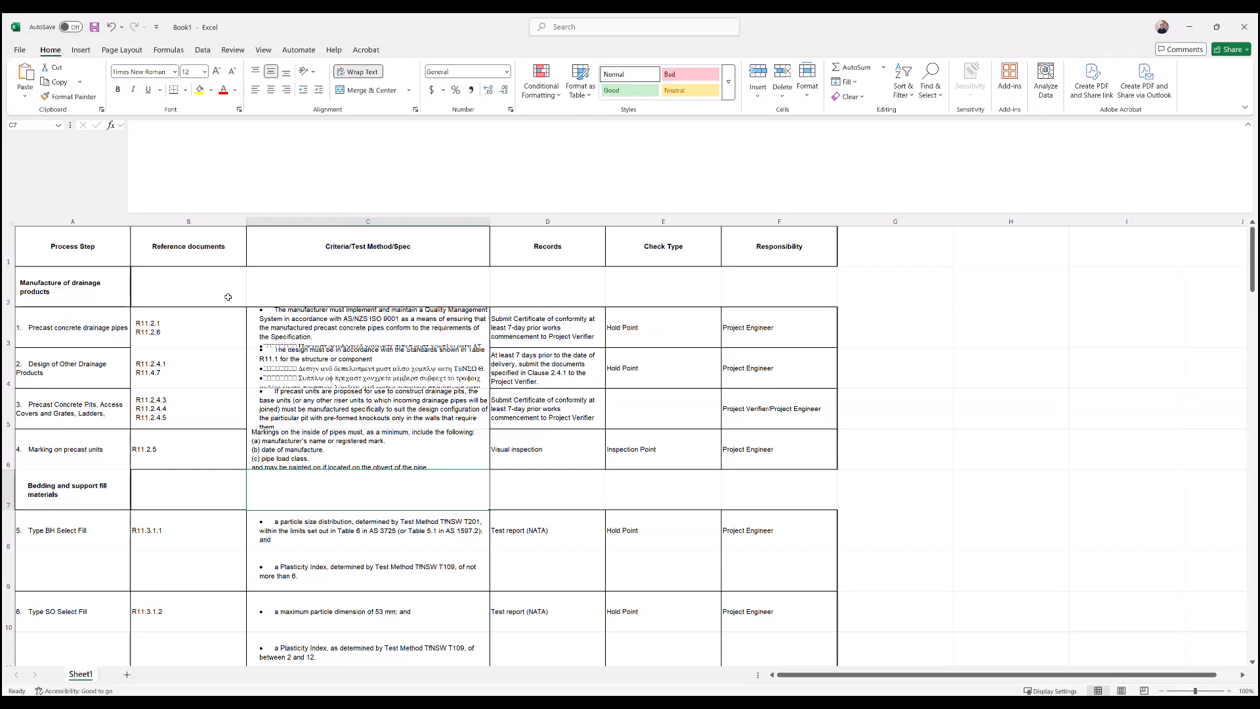
# - Set the font of the whole worksheet to Arial
pyautogui.click(9, 223)
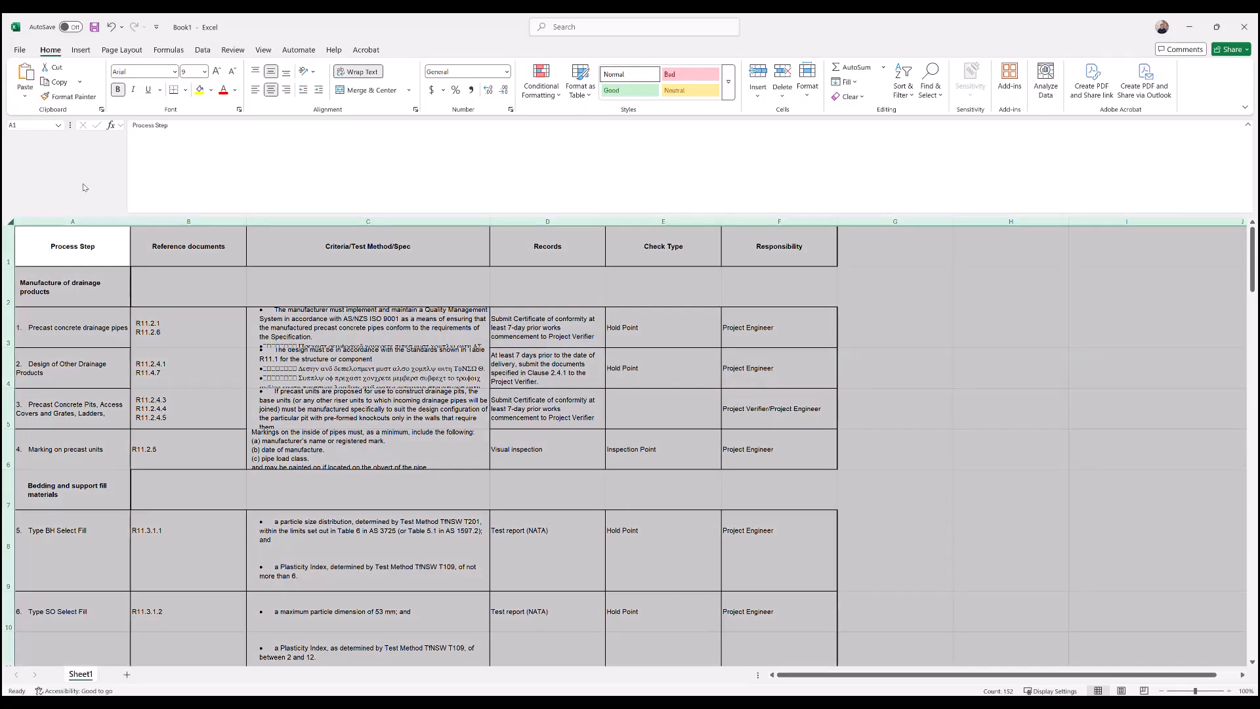
pyautogui.click(175, 71)
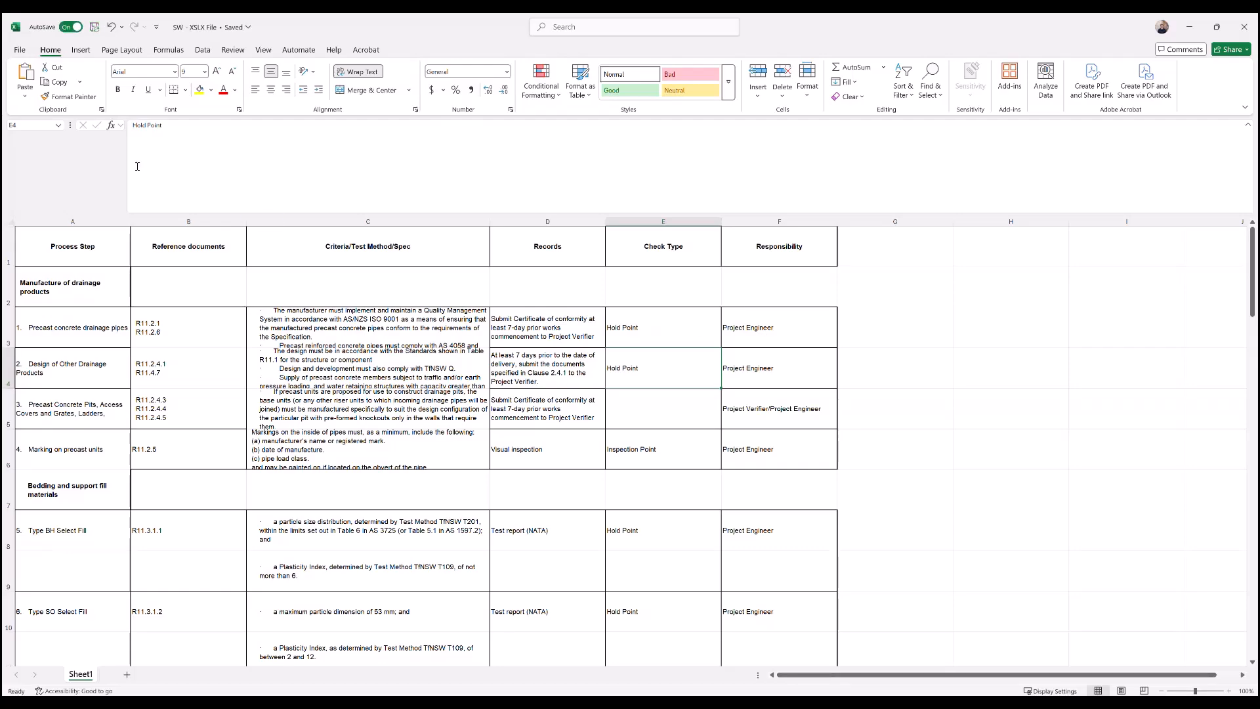
# - Copy the complete ITP table, cells A1 to F45, to the clipboard
pyautogui.click(42, 238)
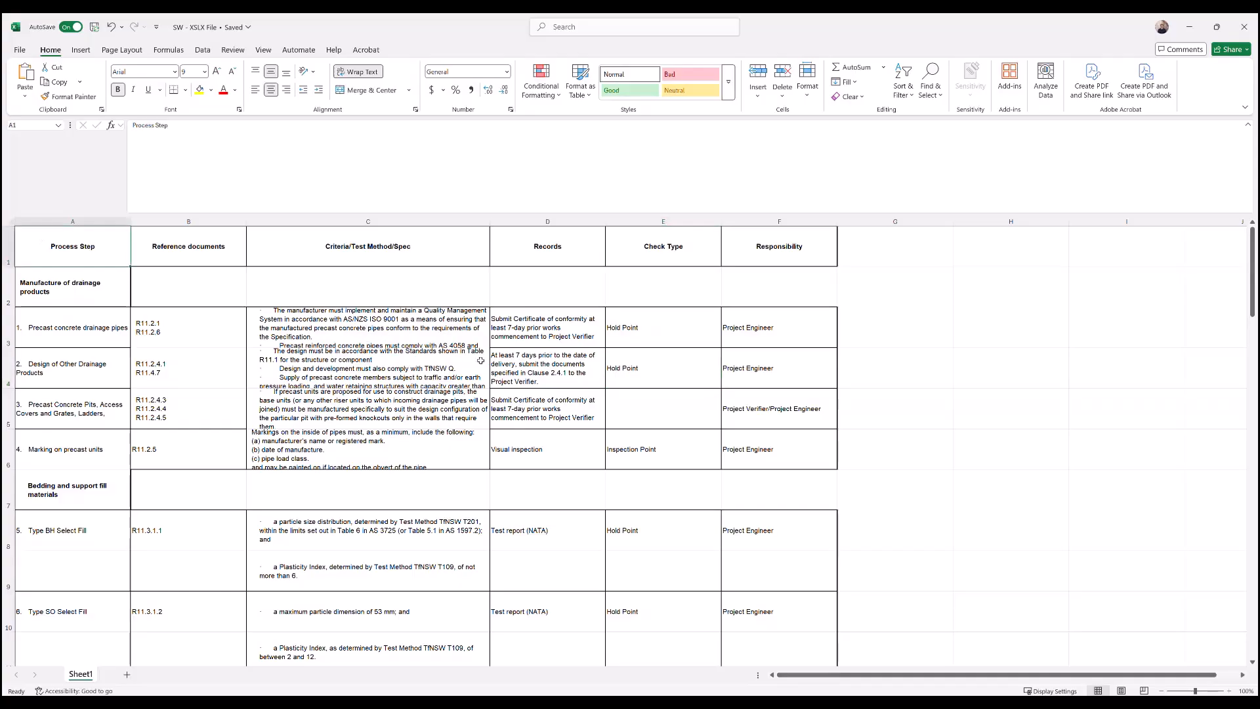
pyautogui.scroll(-15, 519, 378)
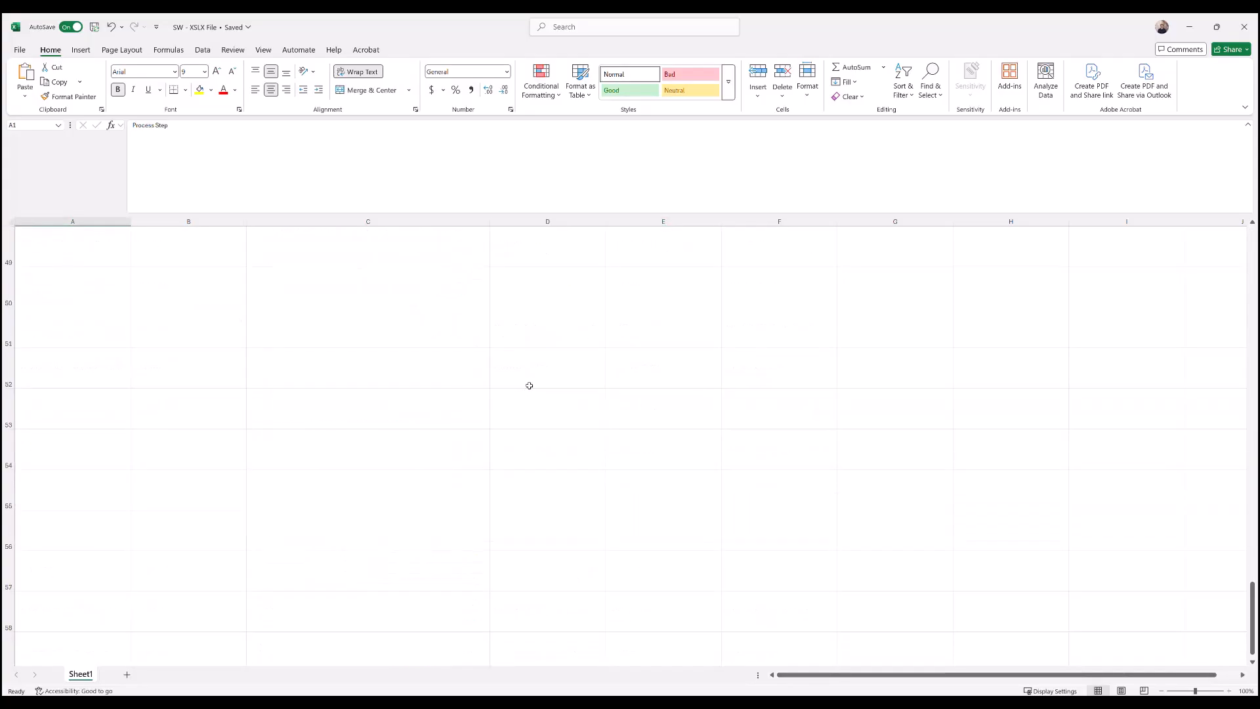
pyautogui.scroll(2, 530, 385)
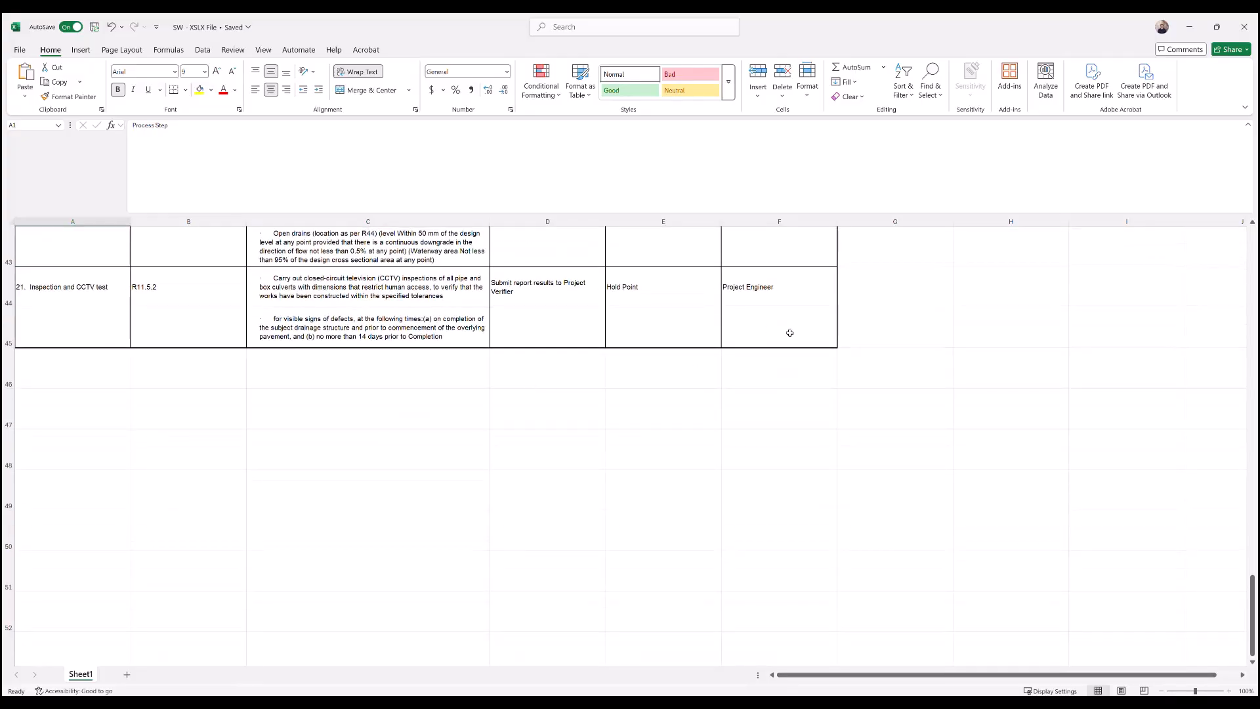
pyautogui.keyDown('shift'); pyautogui.click(790, 332); pyautogui.keyUp('shift')
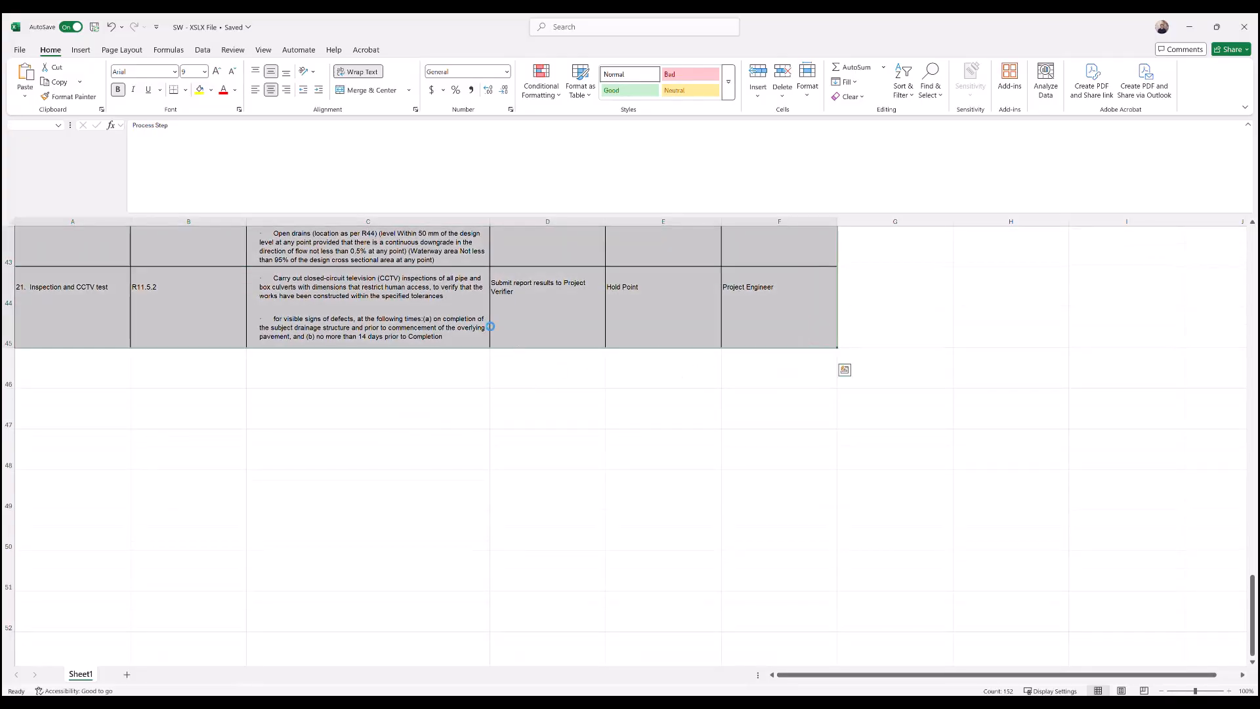
pyautogui.hotkey('ctrl', 'c')
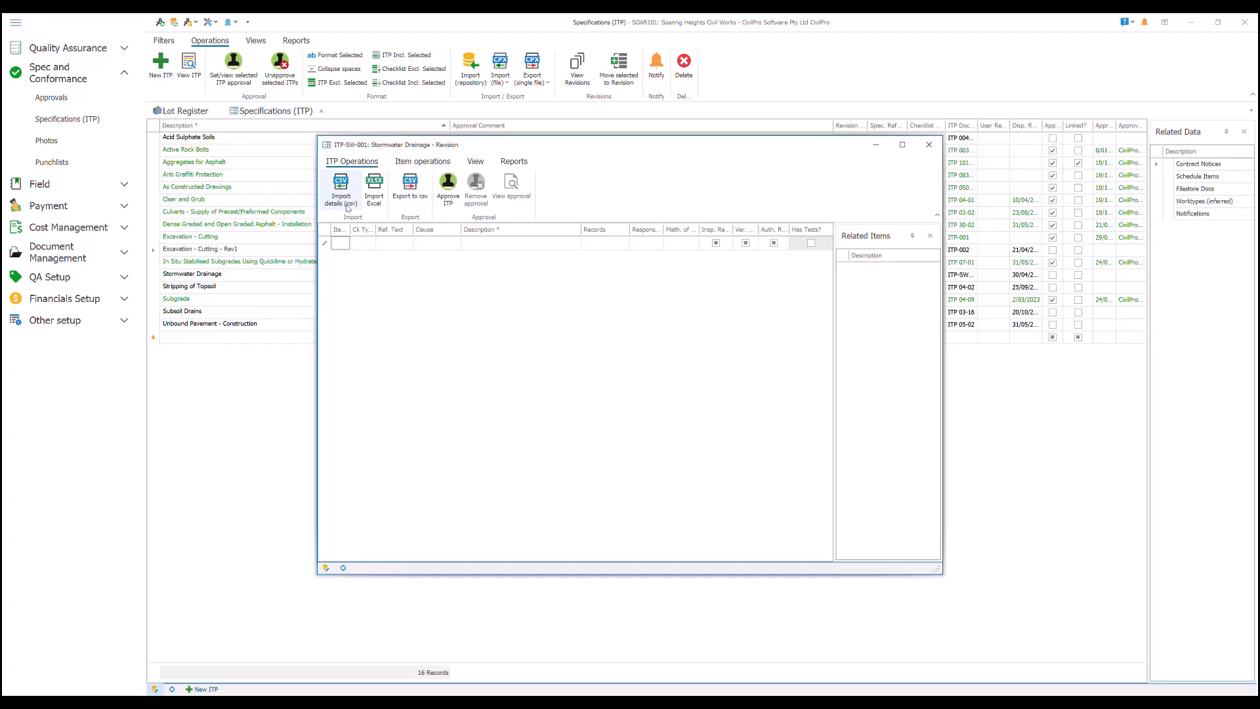
# - Switch to CivilPro and start importing the ITP details from data copied to the clipboard
pyautogui.click(347, 187)
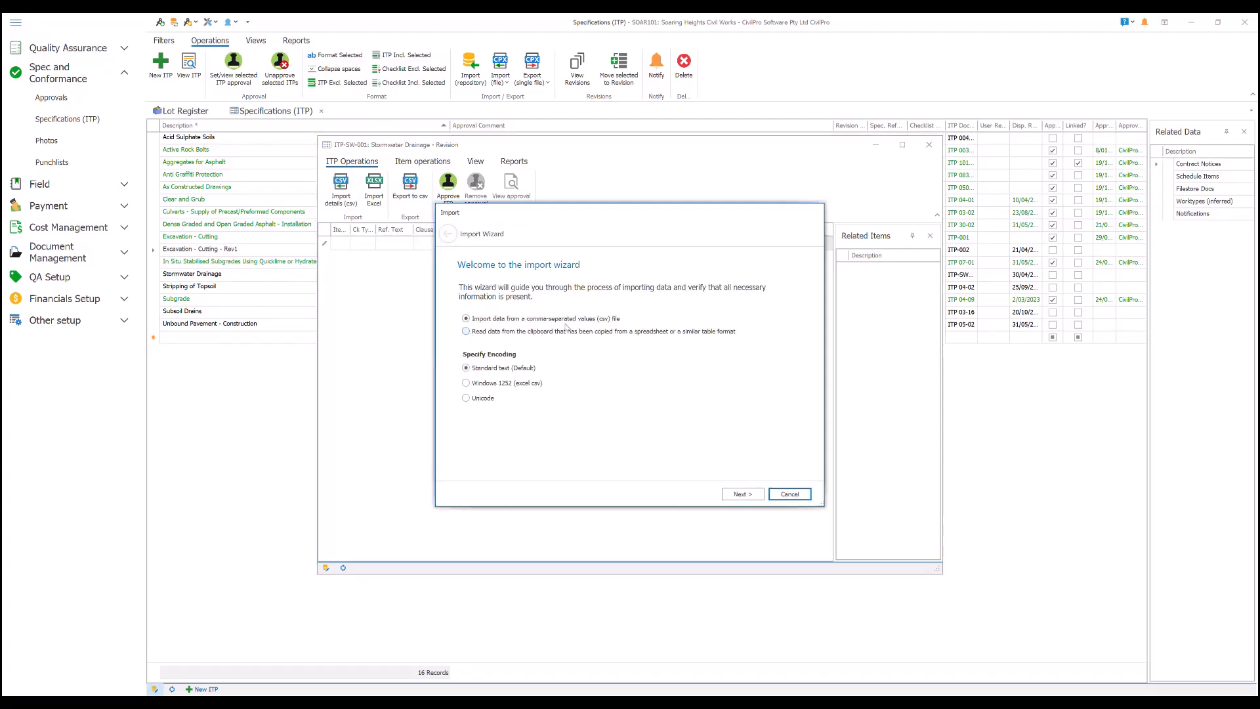
pyautogui.click(466, 332)
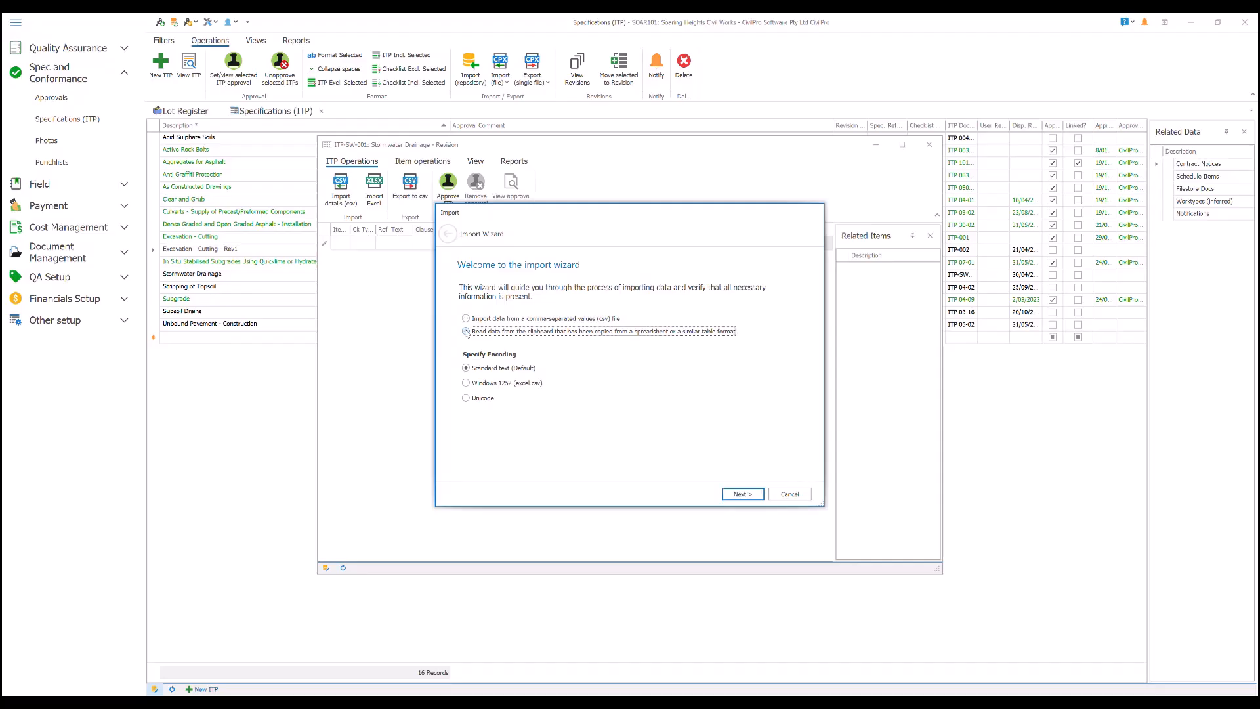
pyautogui.click(740, 494)
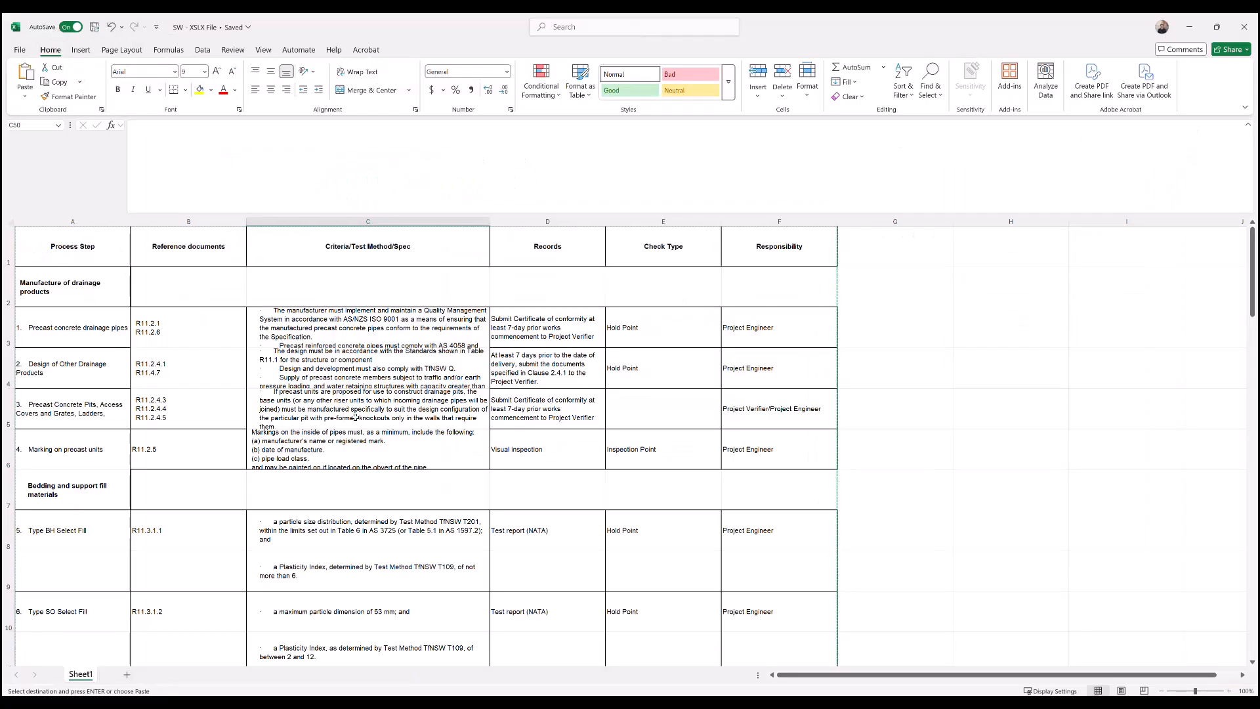
# - Switch to Excel and save a copy of the workbook to the Desktop folder in CSV UTF-8 (Comma delimited) format
pyautogui.click(22, 52)
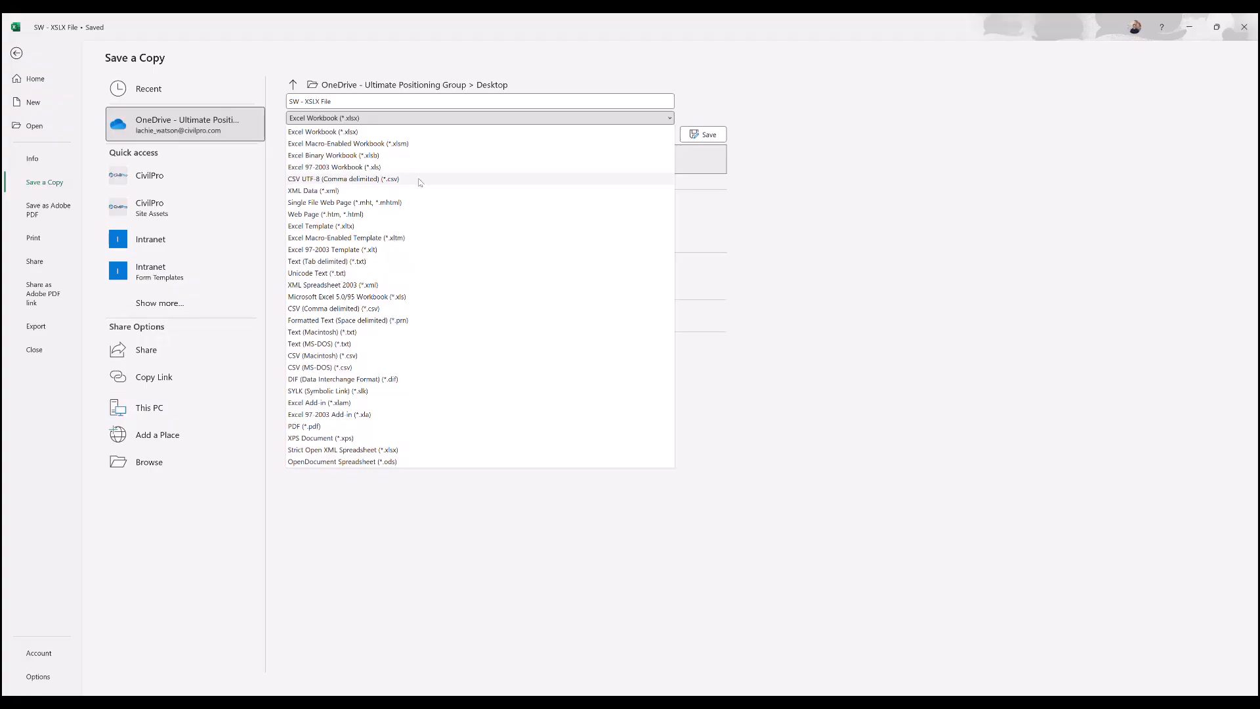
pyautogui.click(421, 179)
pyautogui.click(703, 135)
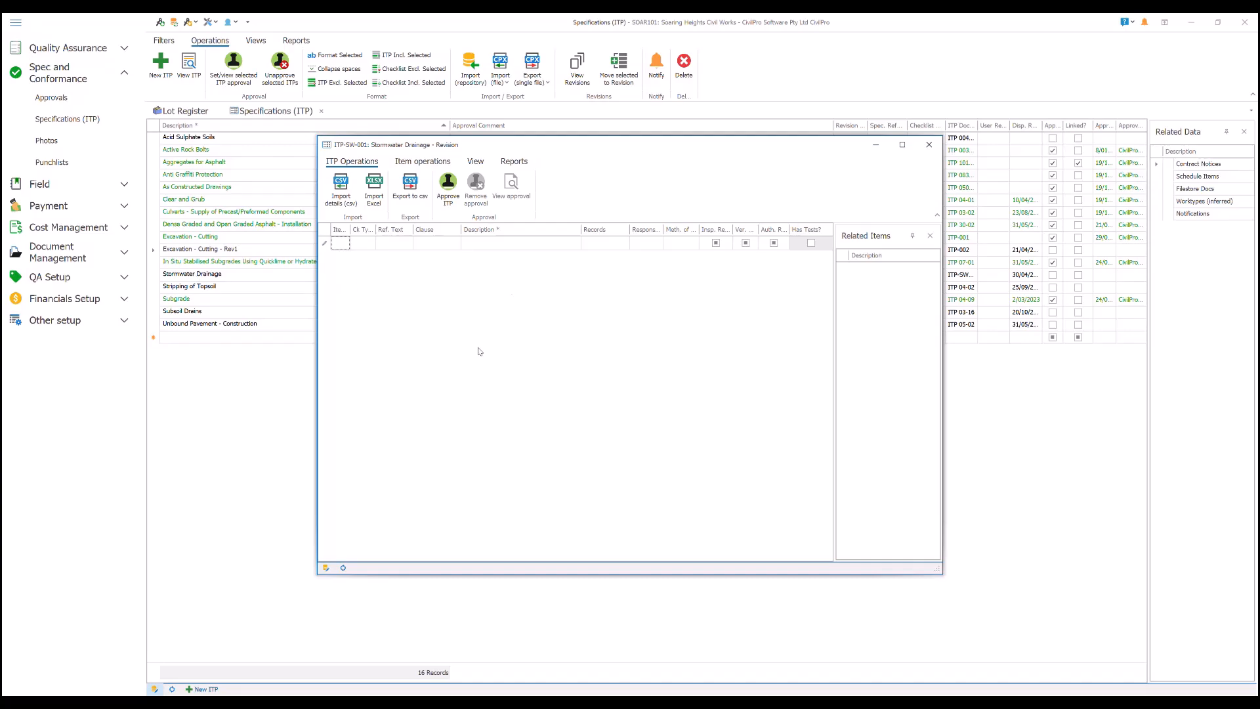
# - Switch to CivilPro, load the CSV file into the ITP import wizard with standard text encoding, and widen Column 0 of the preview
pyautogui.click(341, 187)
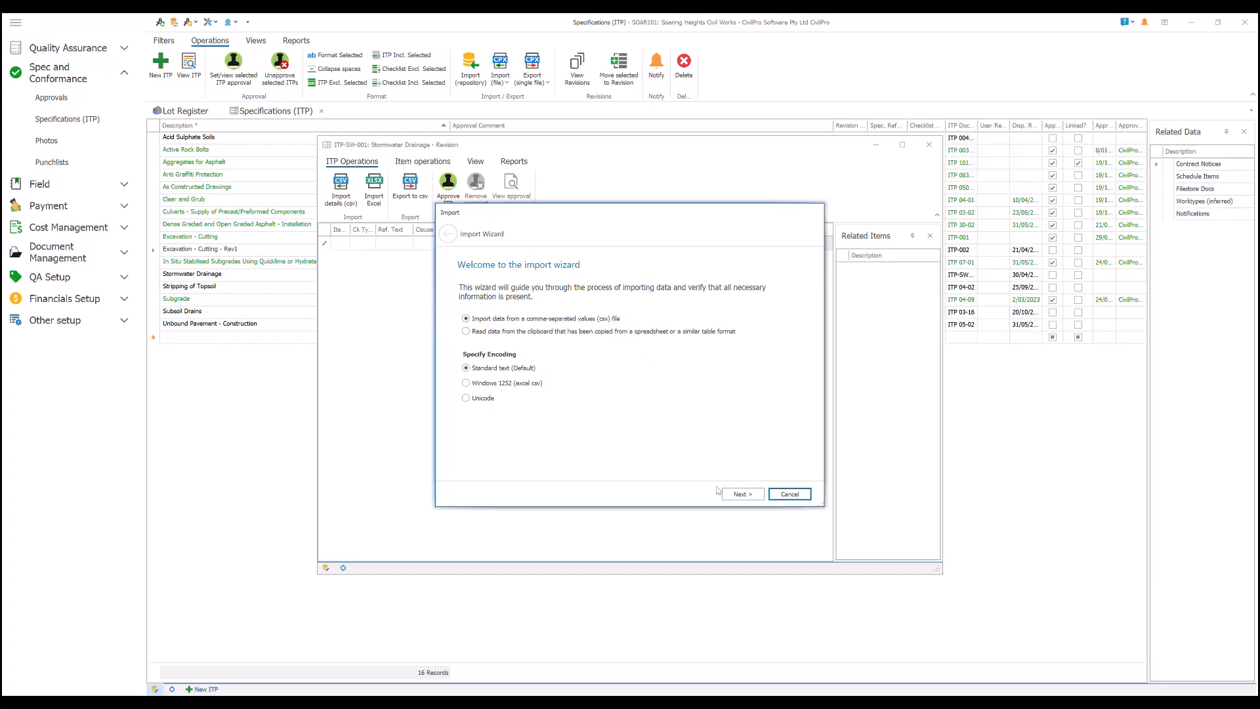
pyautogui.click(750, 499)
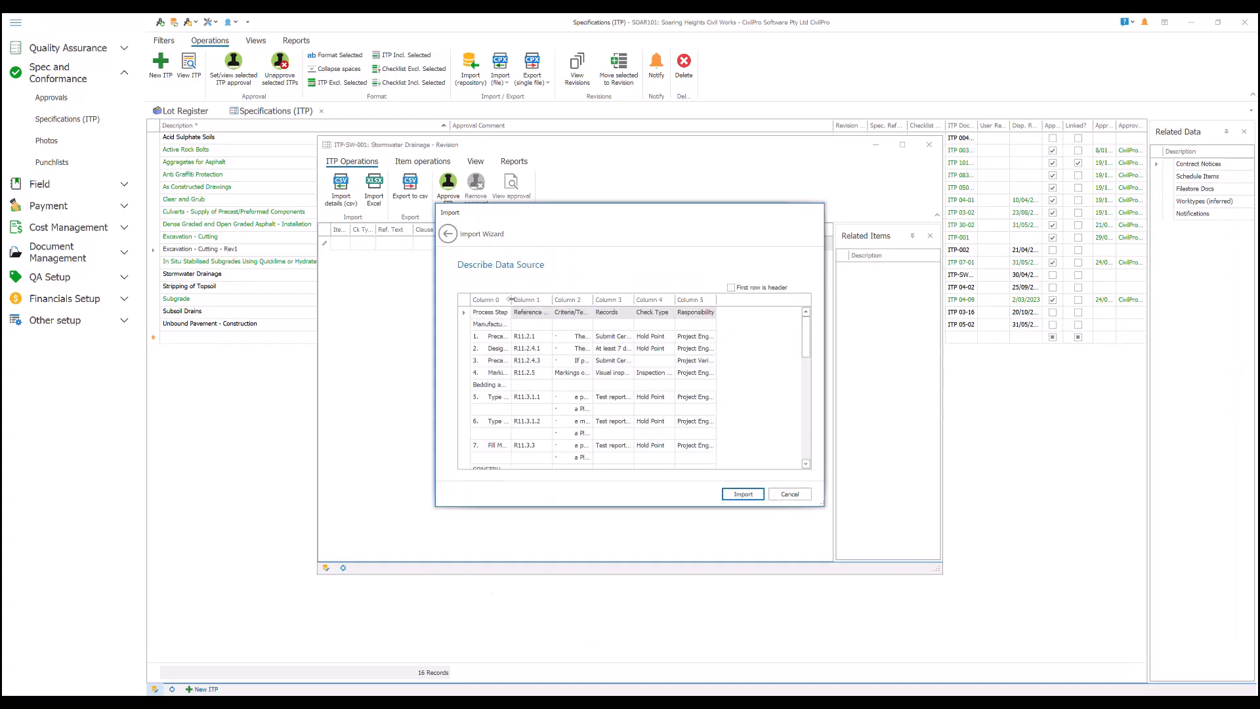
pyautogui.moveTo(512, 299); pyautogui.dragTo(562, 299)
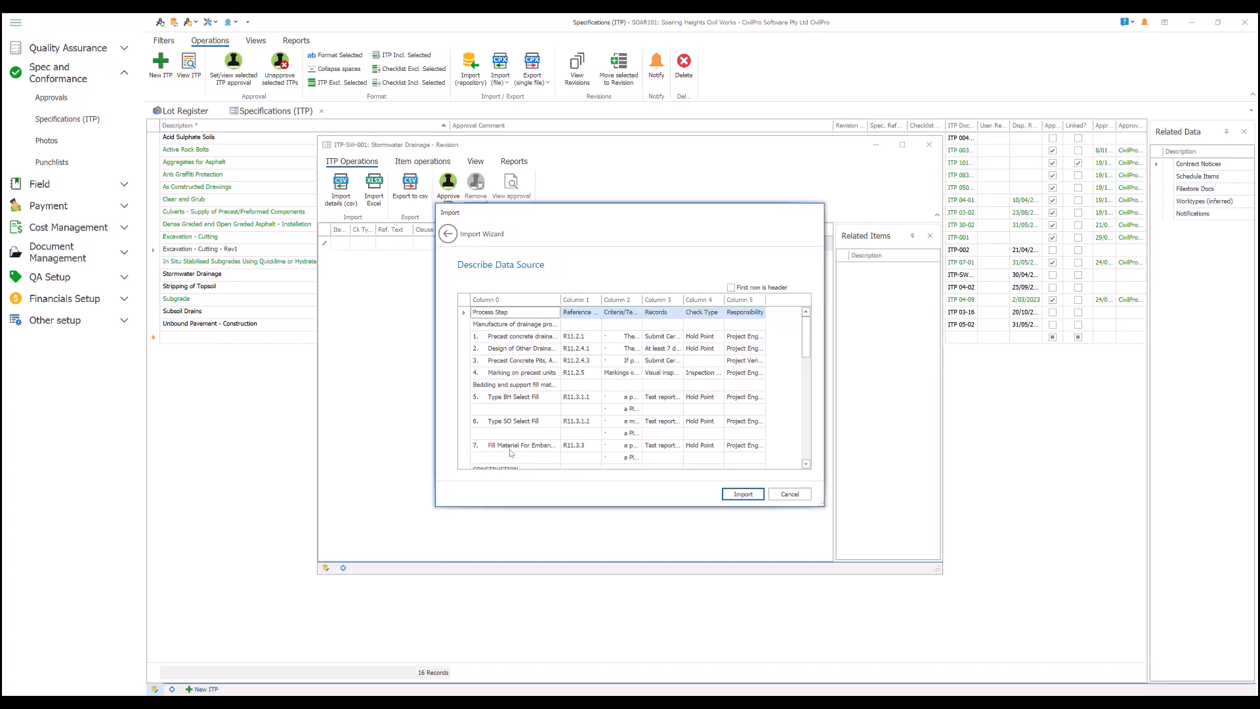
# - Map Column 0 to Reference Text, Column 1 to Clause, Column 2 to ITP Description, Column 3 to Records and Column 5 to Responsibility
pyautogui.click(498, 302)
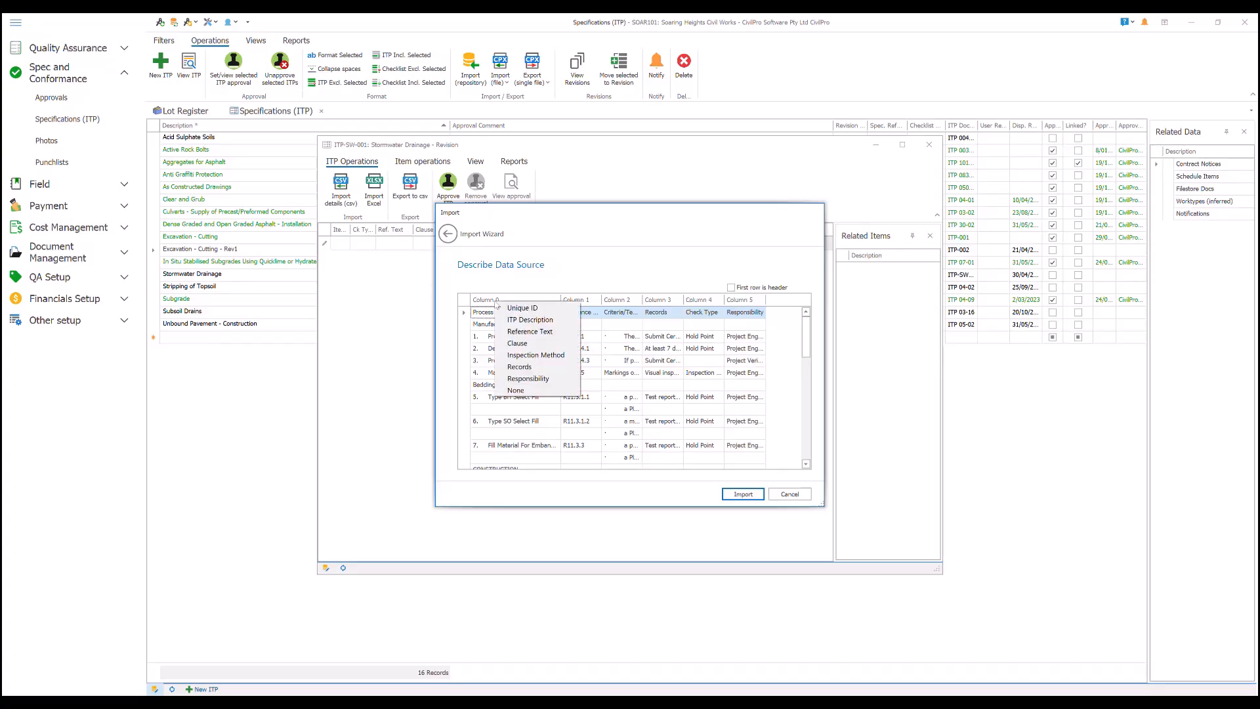
pyautogui.click(525, 332)
pyautogui.click(577, 301)
pyautogui.click(610, 325)
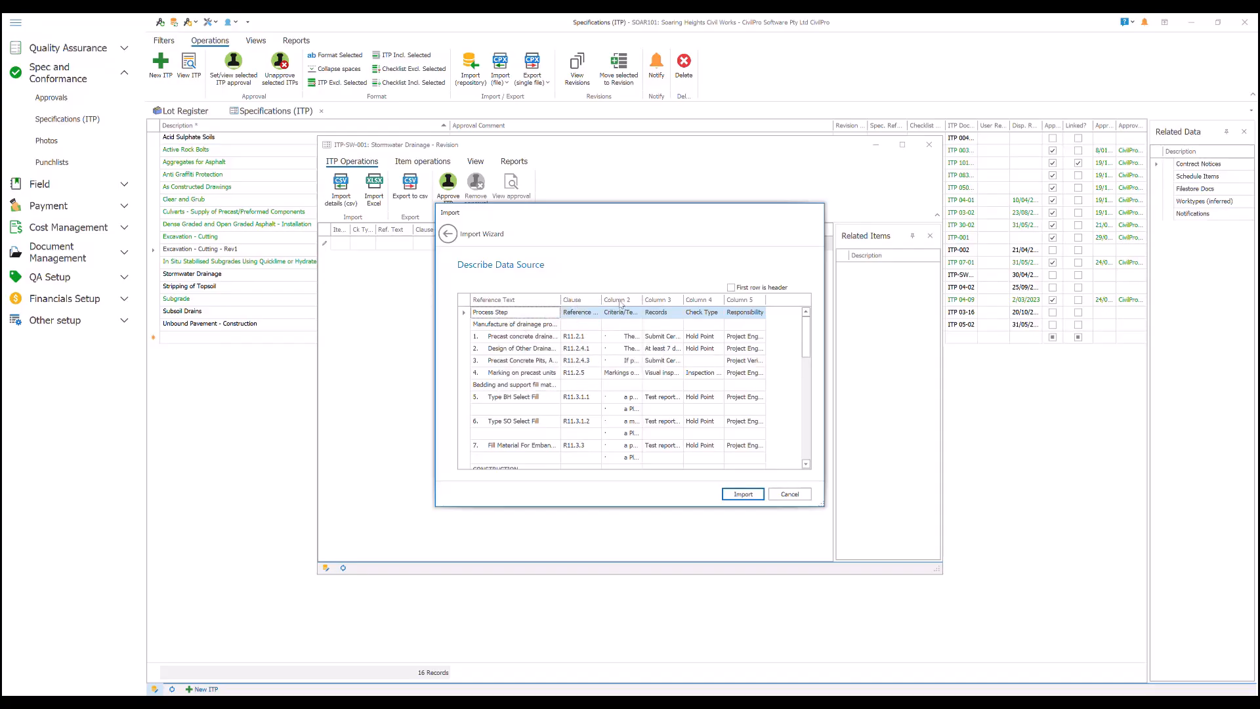
pyautogui.click(622, 304)
pyautogui.click(643, 322)
pyautogui.click(662, 305)
pyautogui.click(686, 329)
pyautogui.click(745, 300)
pyautogui.click(761, 330)
# - Import the mapped data with the first row treated as header, and maximize the Stormwater Drainage ITP window
pyautogui.click(730, 288)
pyautogui.click(746, 495)
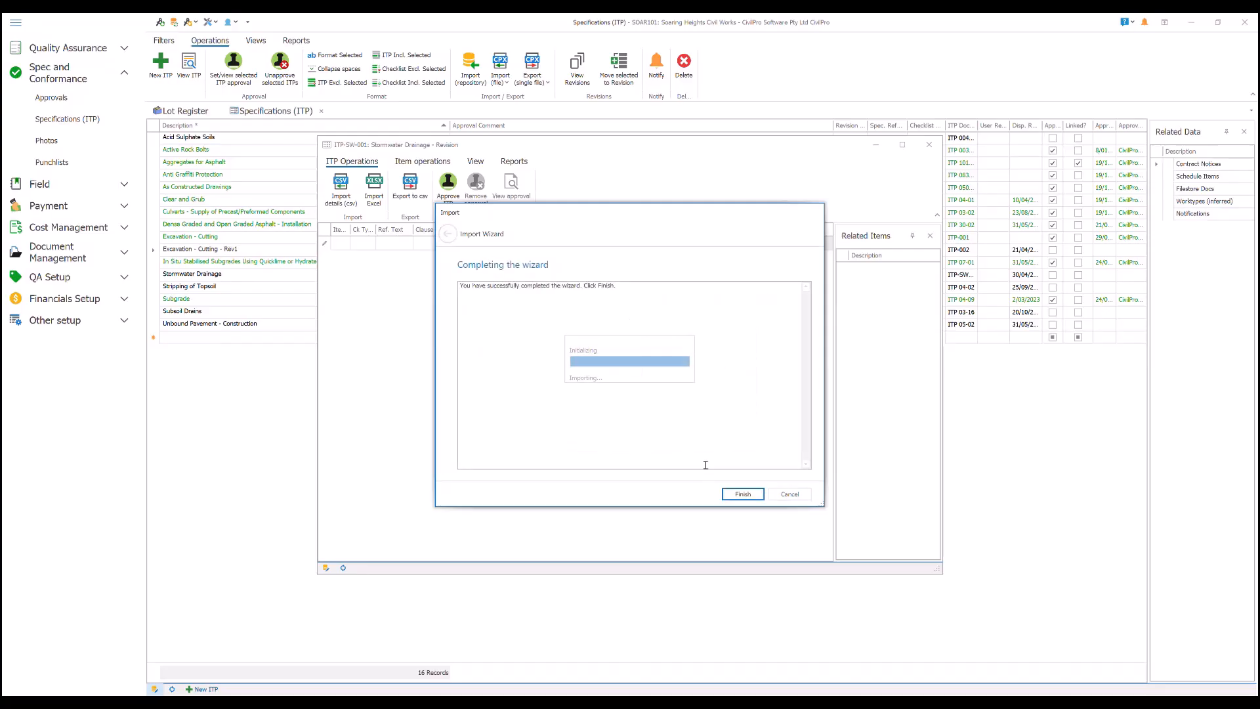
pyautogui.doubleClick(553, 146)
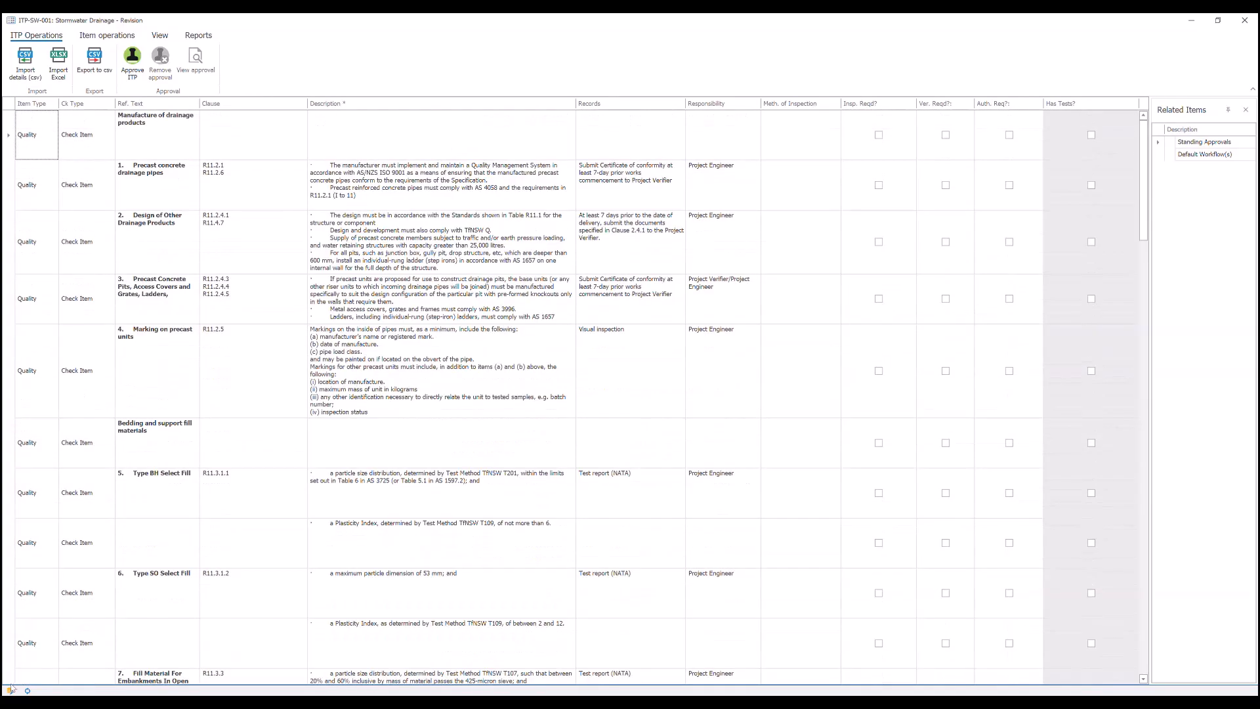
# - Enable editing of the ITP and set the item type of the Manufacture of drainage products row to Heading
pyautogui.rightClick(164, 141)
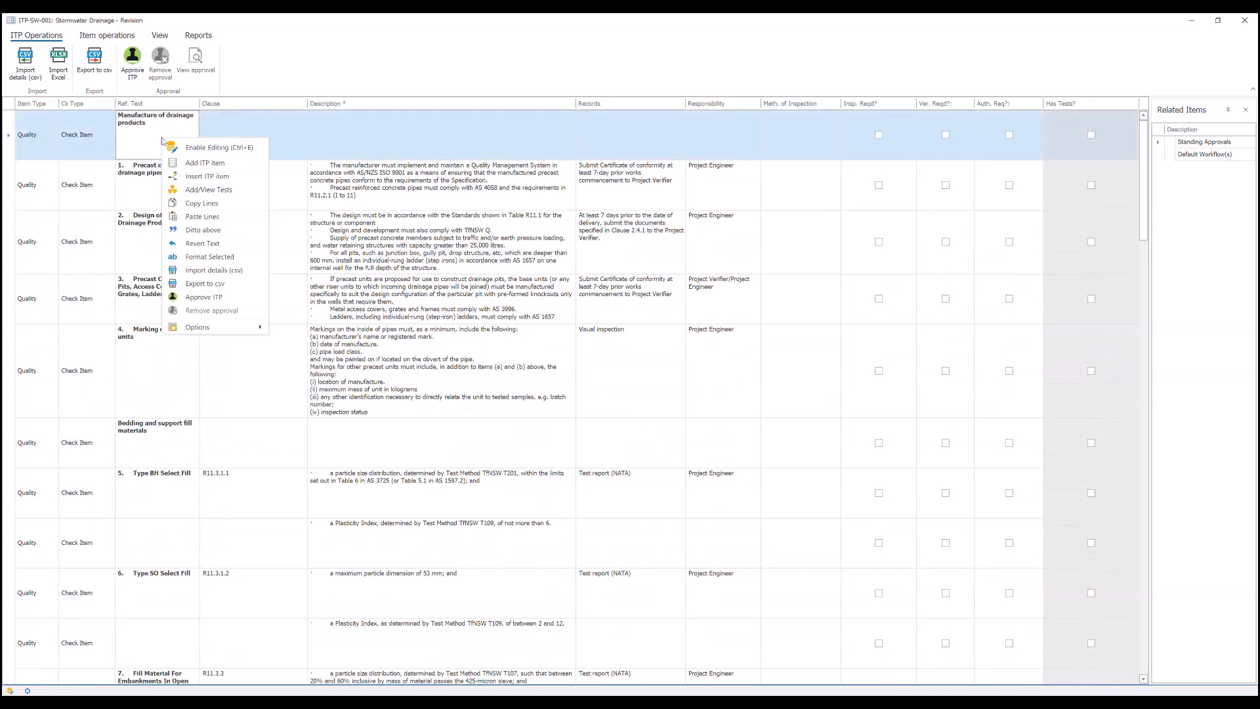
pyautogui.click(204, 151)
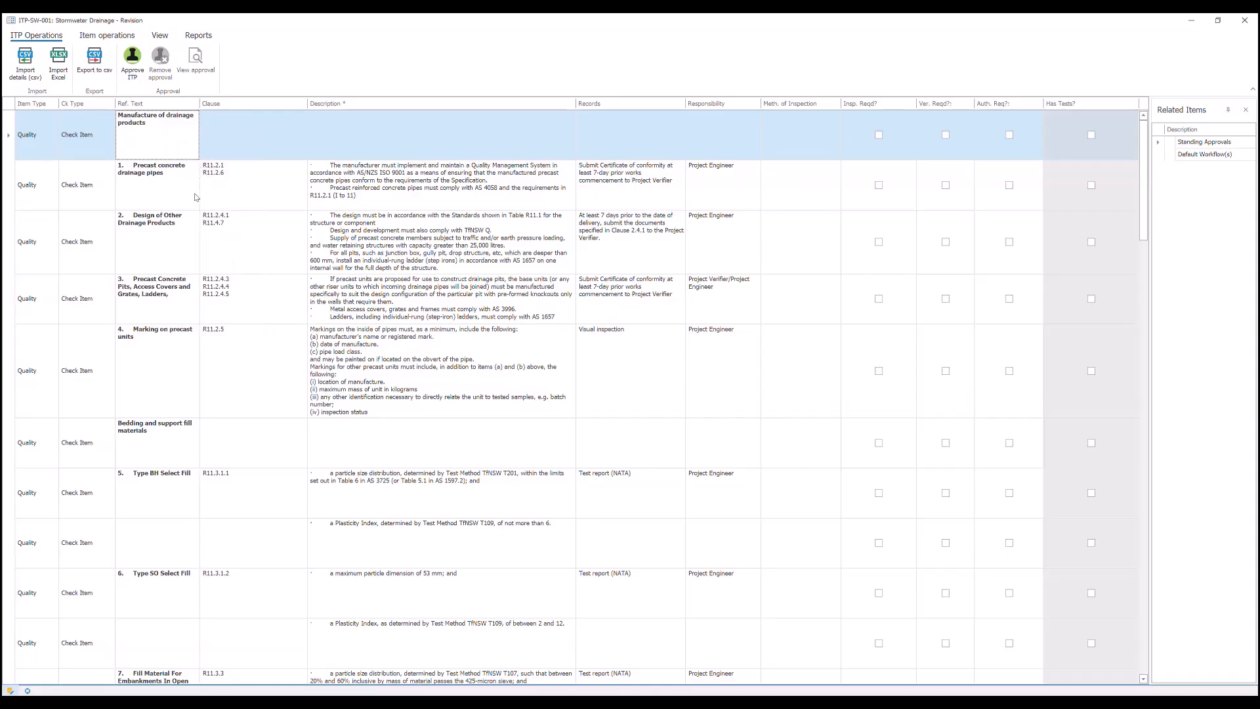
pyautogui.click(81, 138)
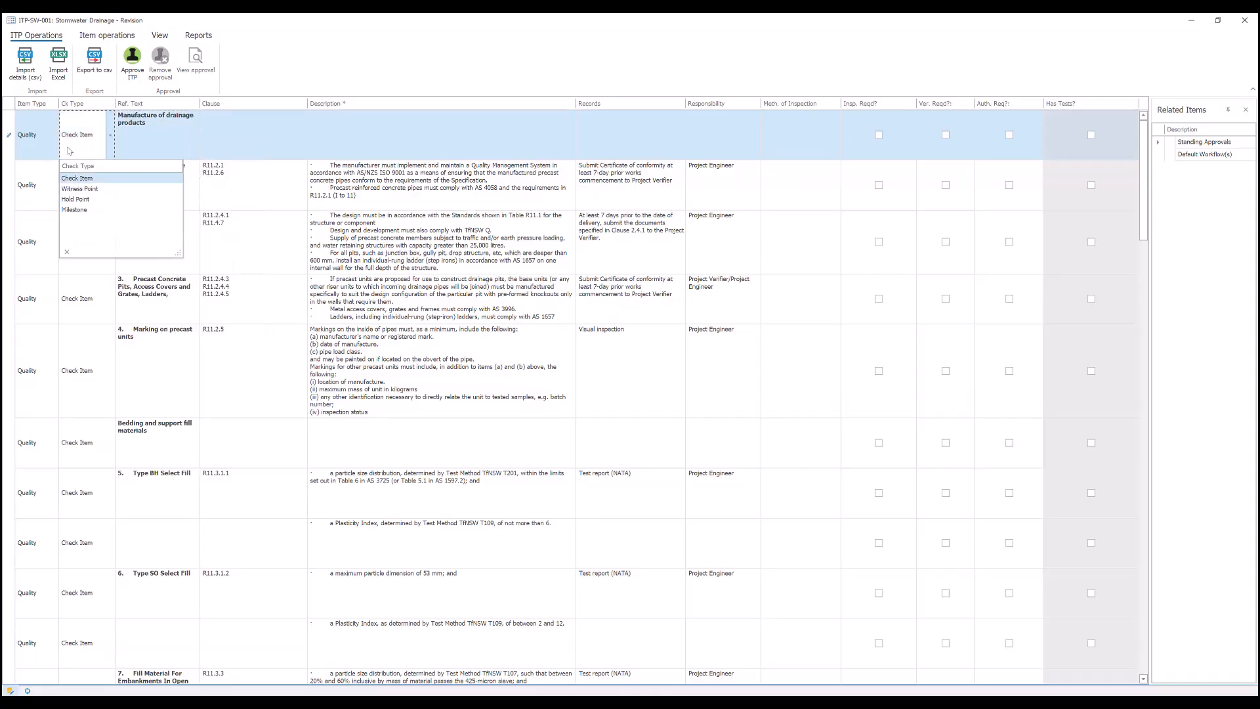
pyautogui.click(33, 137)
pyautogui.click(44, 231)
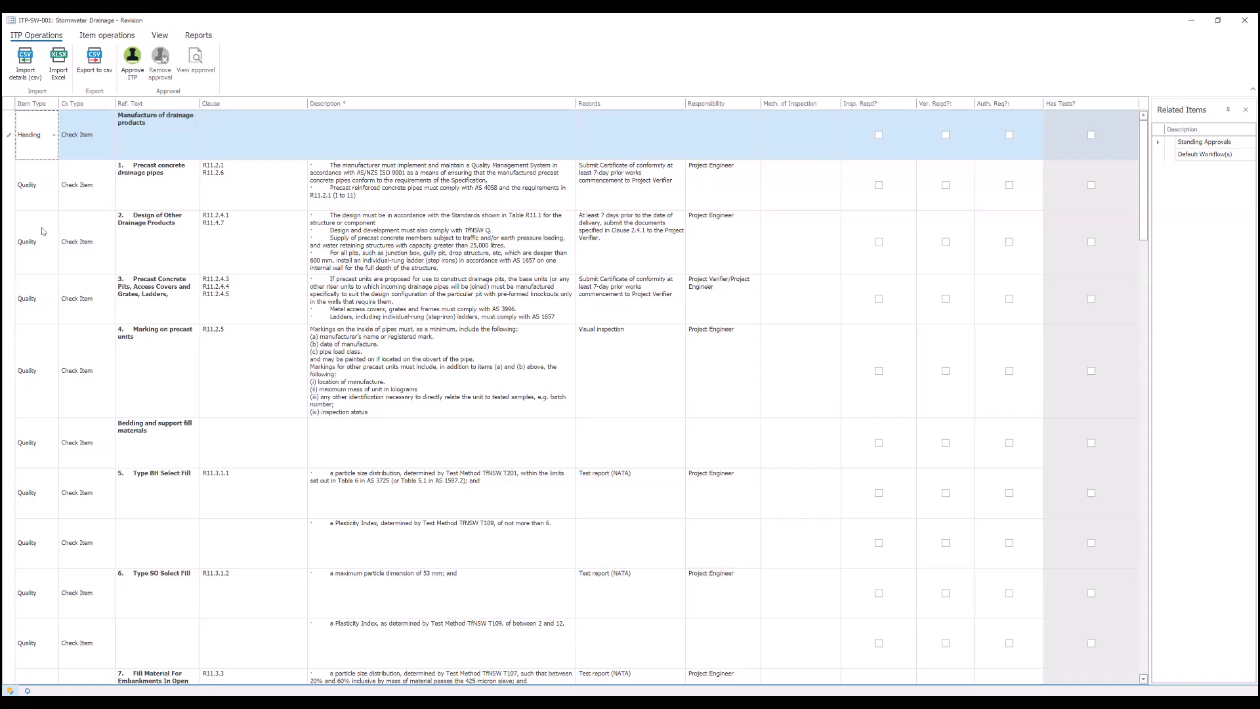
# - Move the text "Manufacture of drainage products" from the heading row's reference text to its description
pyautogui.click(153, 131)
pyautogui.press('Delete')
pyautogui.click(336, 123)
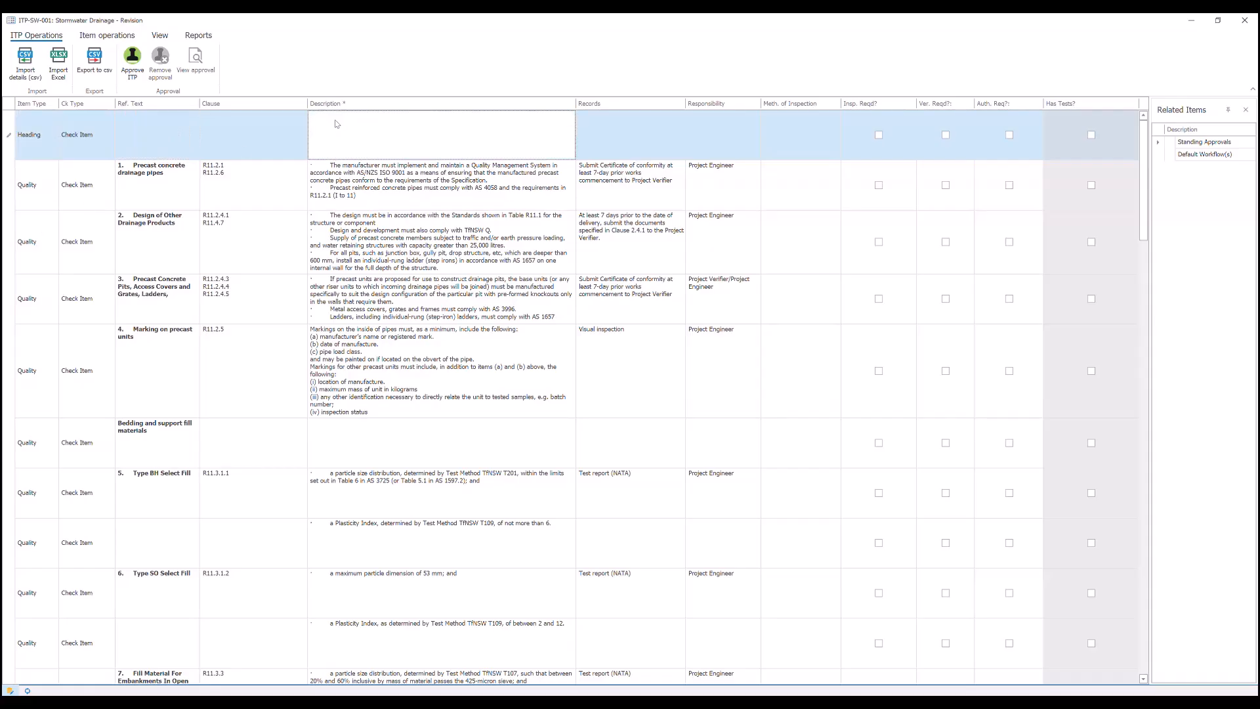
pyautogui.hotkey('ctrl', 'v')
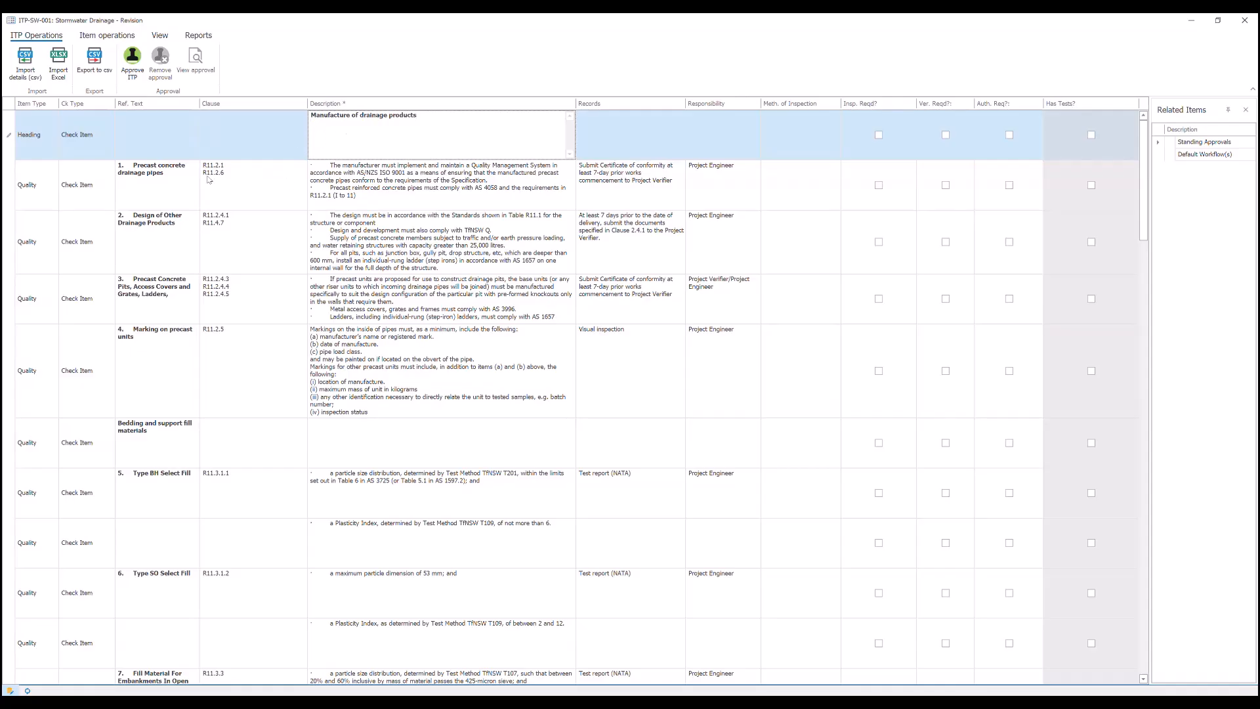
# - Set the check type of item 1, Precast concrete drainage pipes, to Hold Point
pyautogui.click(36, 190)
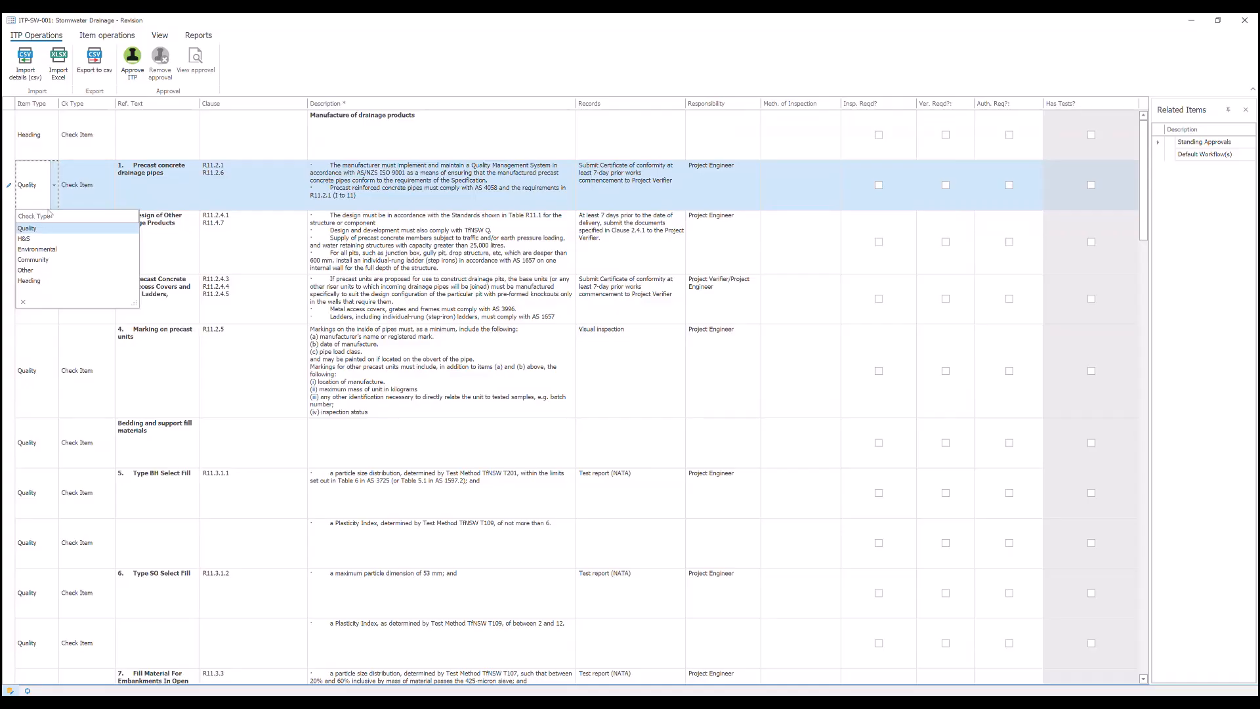
pyautogui.click(85, 189)
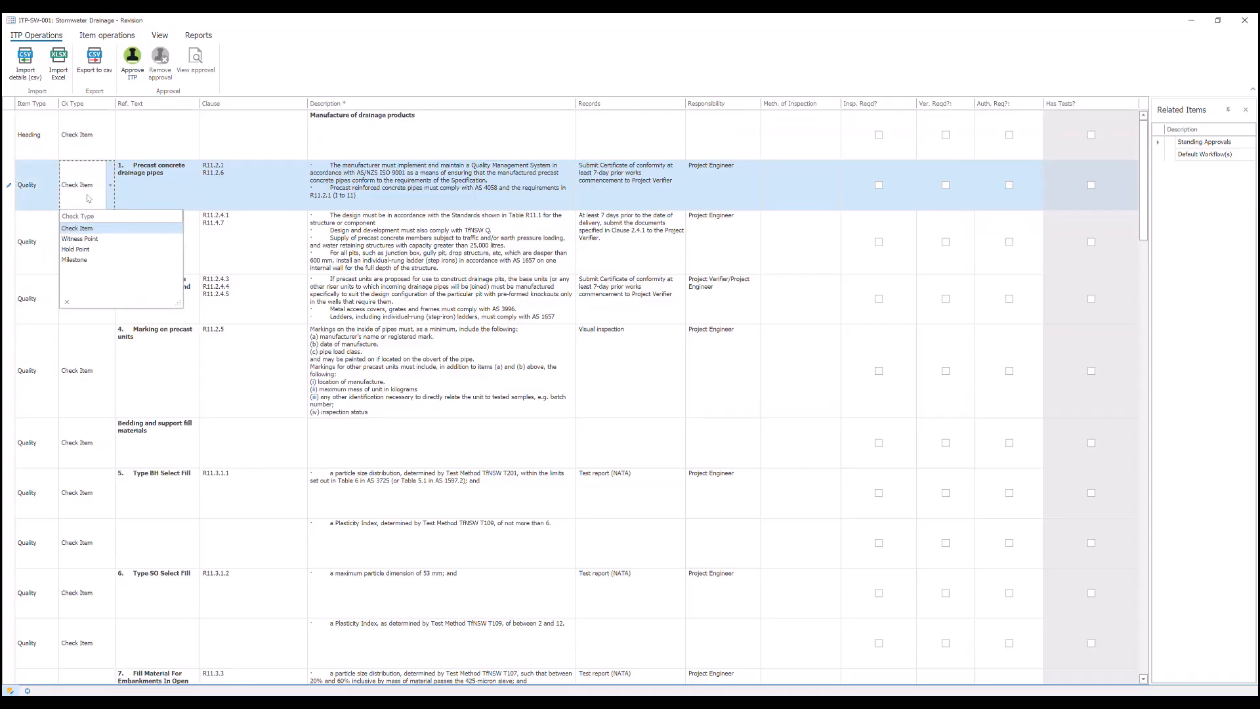
pyautogui.click(78, 250)
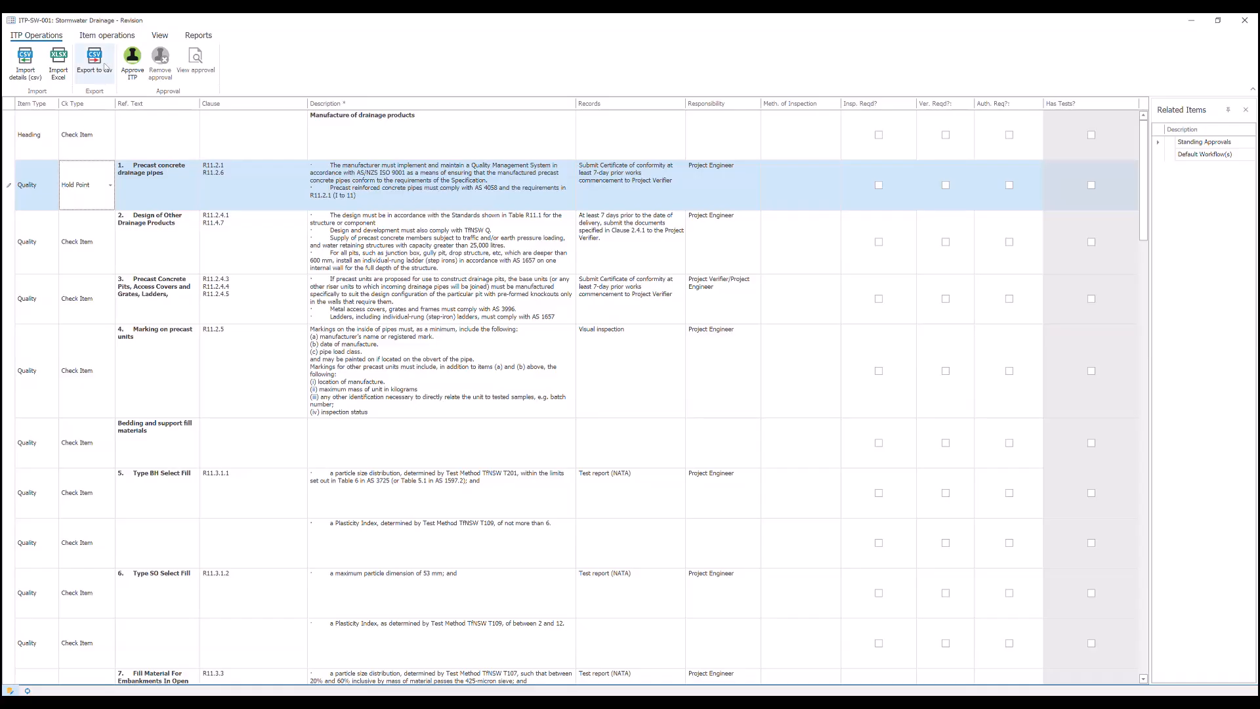
# - Enable fill up/down for the ITP items and return item 1, Precast concrete drainage pipes, to the Check Item type
pyautogui.click(96, 38)
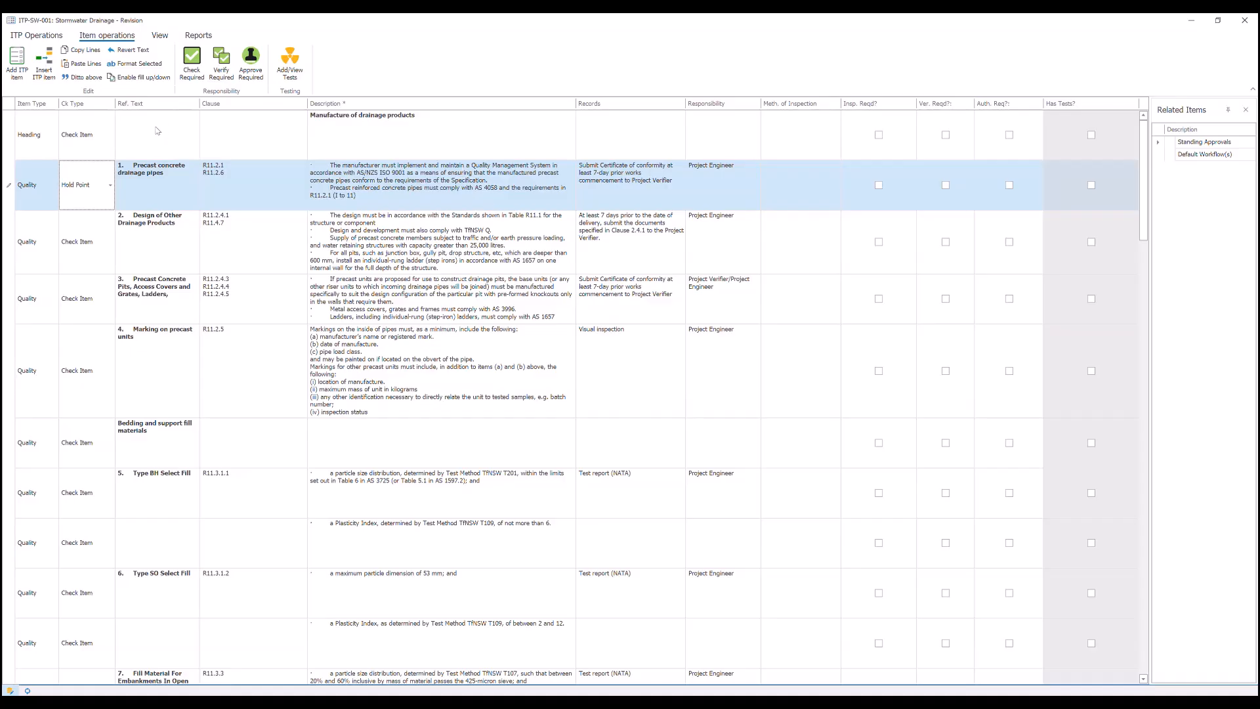
pyautogui.click(139, 77)
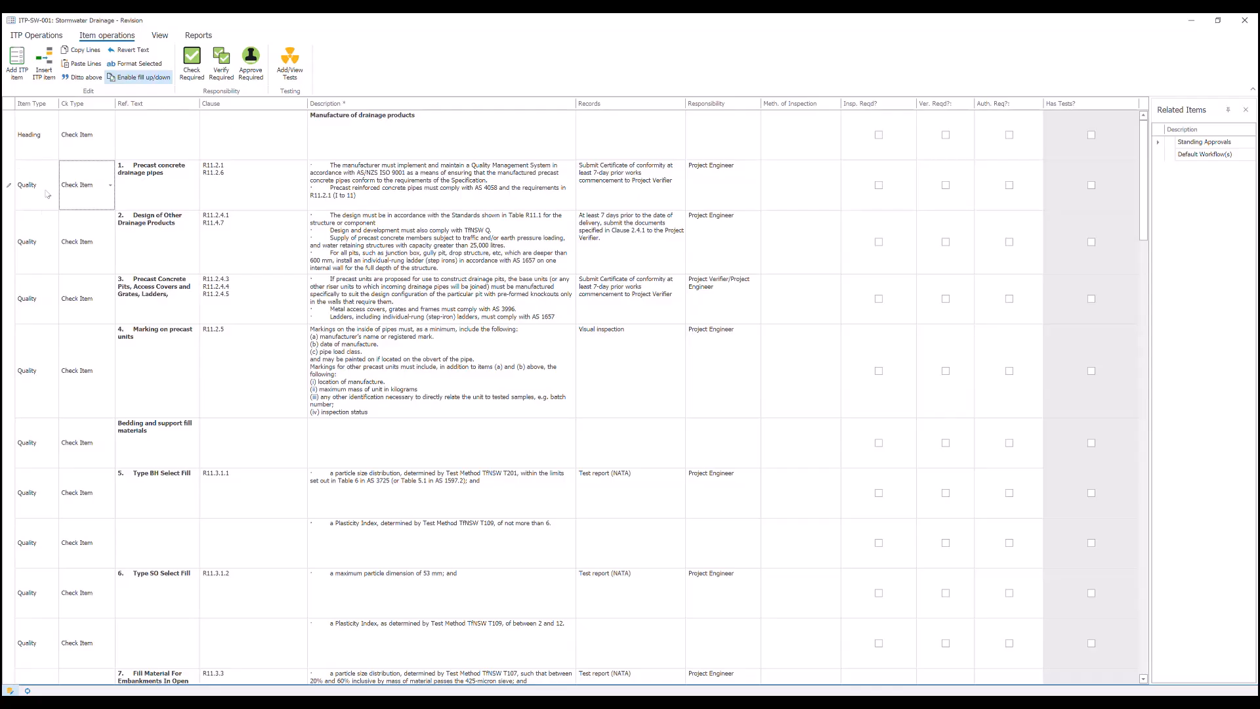
pyautogui.click(11, 199)
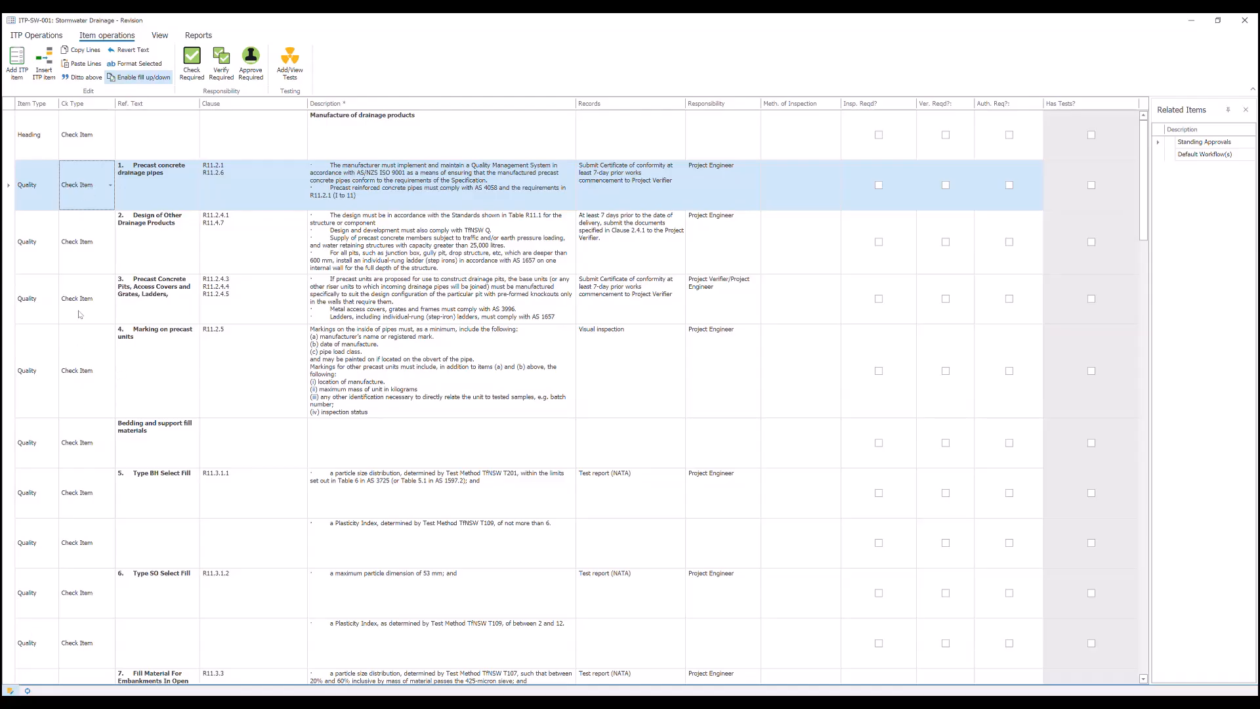
pyautogui.click(99, 185)
pyautogui.click(111, 191)
# - Mark items 1 to 4 under Manufacture of drainage products as Check Required
pyautogui.click(192, 62)
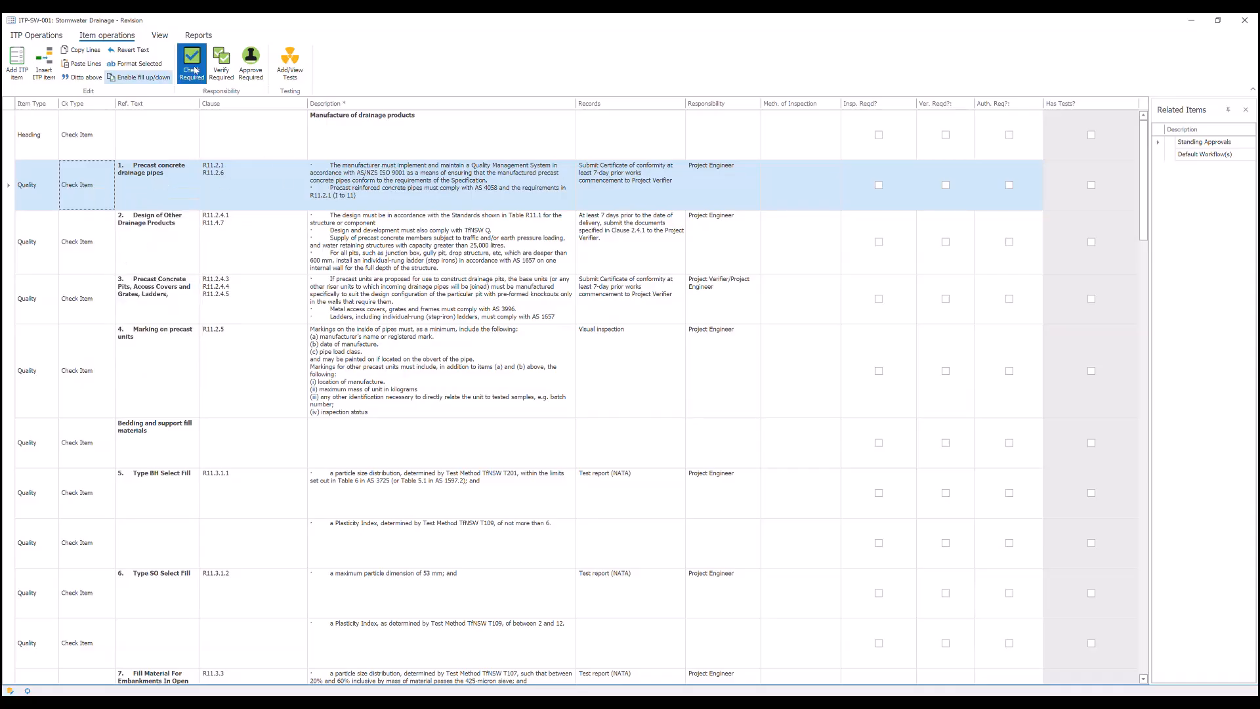
pyautogui.click(879, 186)
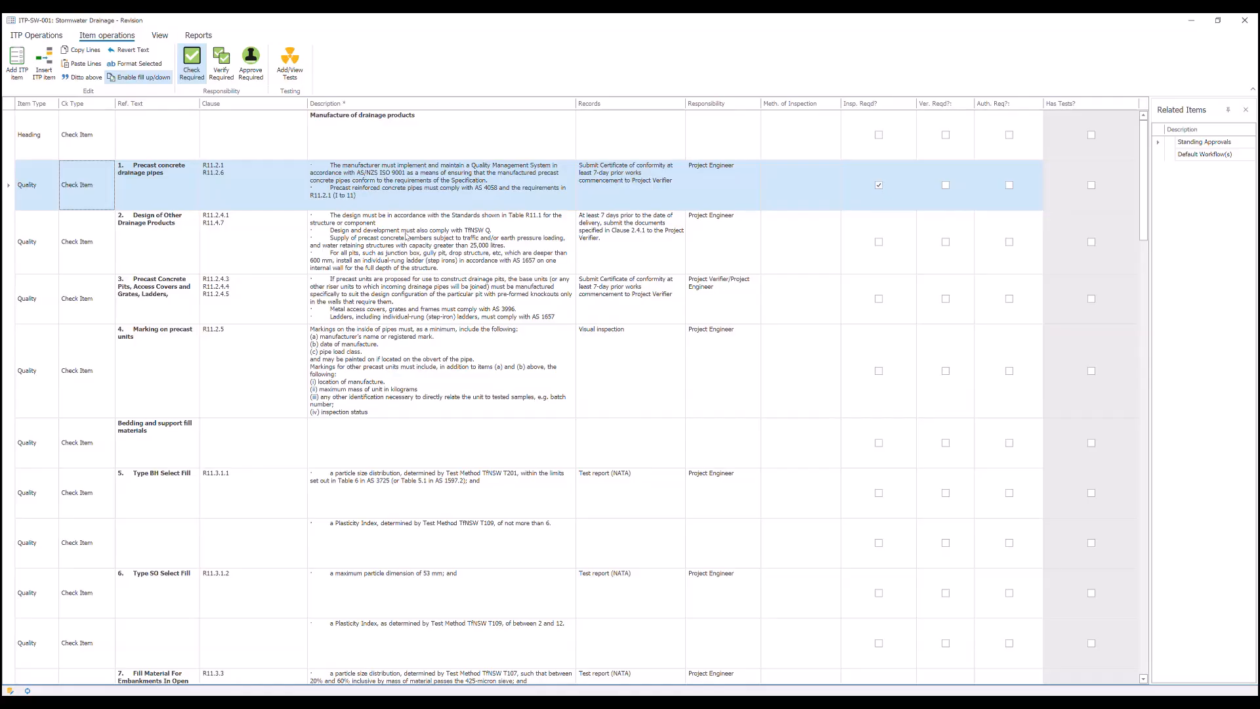
pyautogui.click(129, 79)
pyautogui.press('Down')
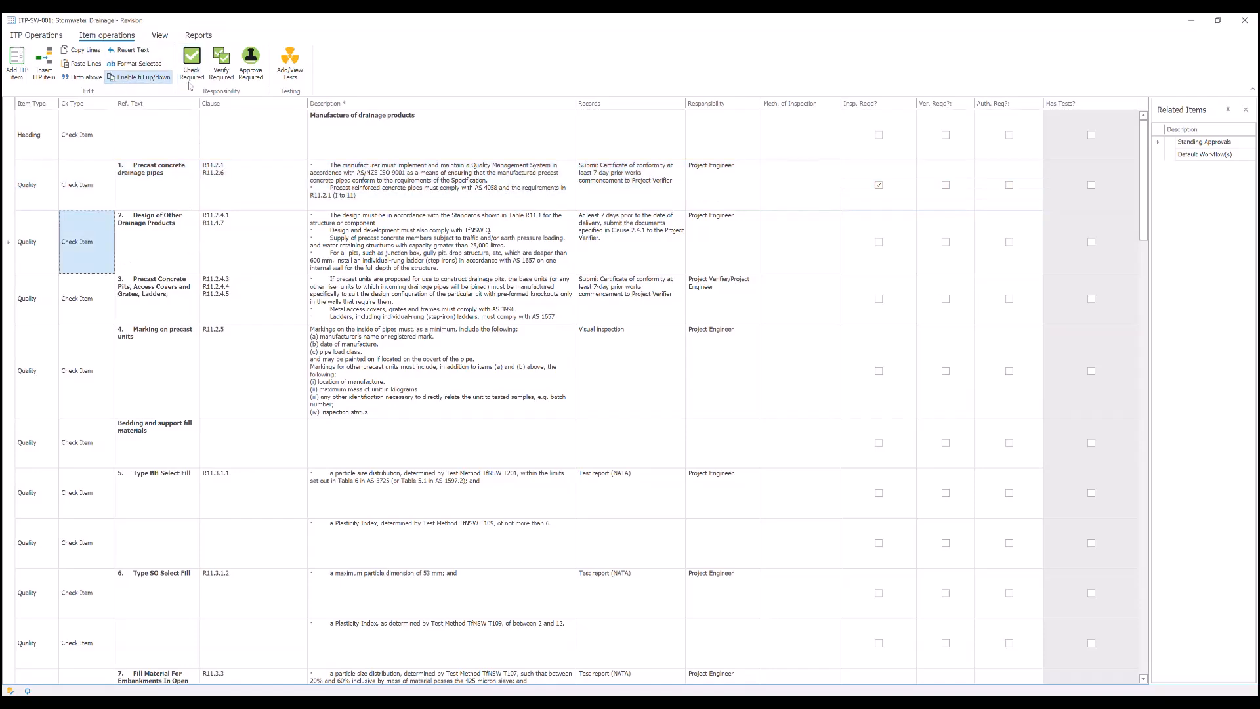
pyautogui.click(192, 62)
pyautogui.press('Down')
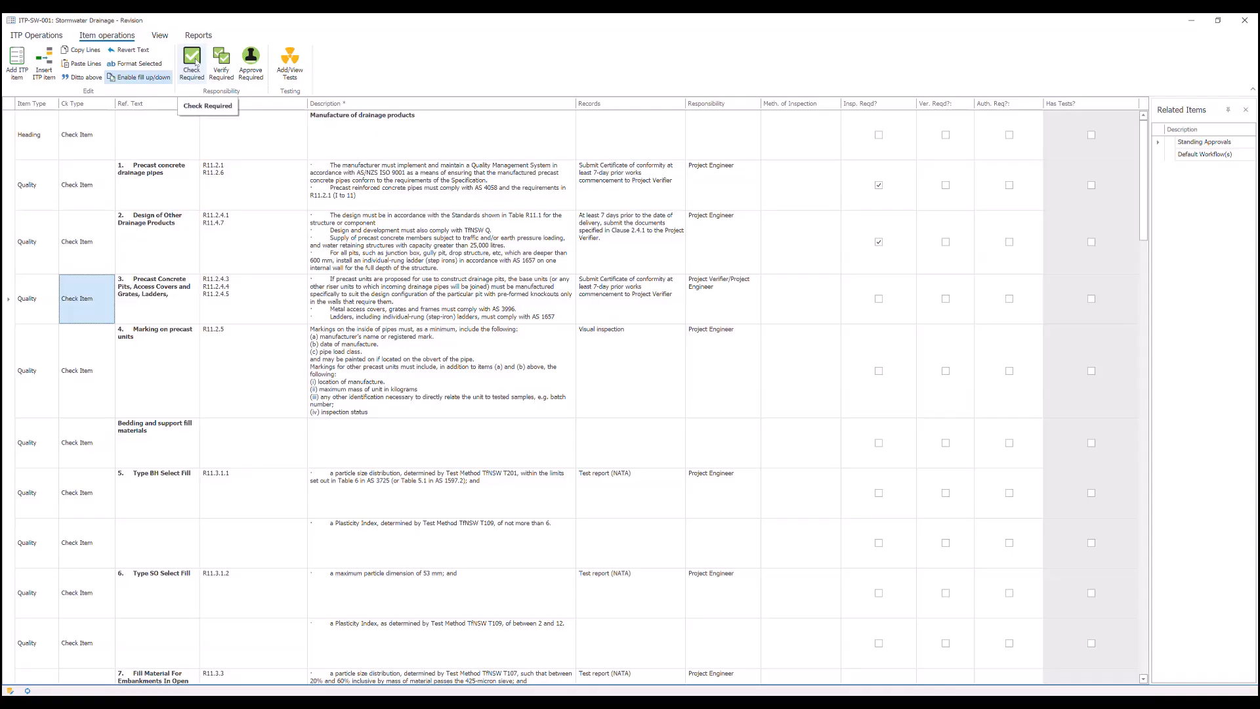
pyautogui.click(196, 62)
pyautogui.press('Down')
pyautogui.click(194, 63)
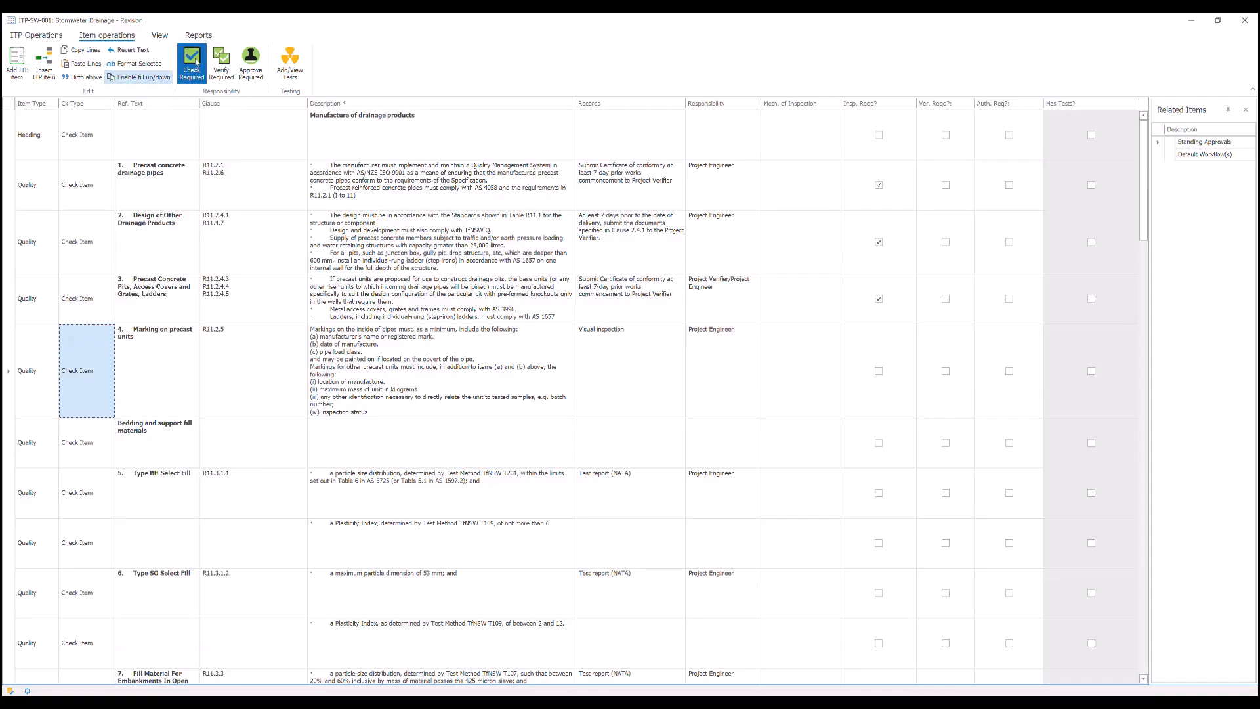
# - Set the check type of item 1, Precast concrete drainage pipes, to Hold Point
pyautogui.click(10, 189)
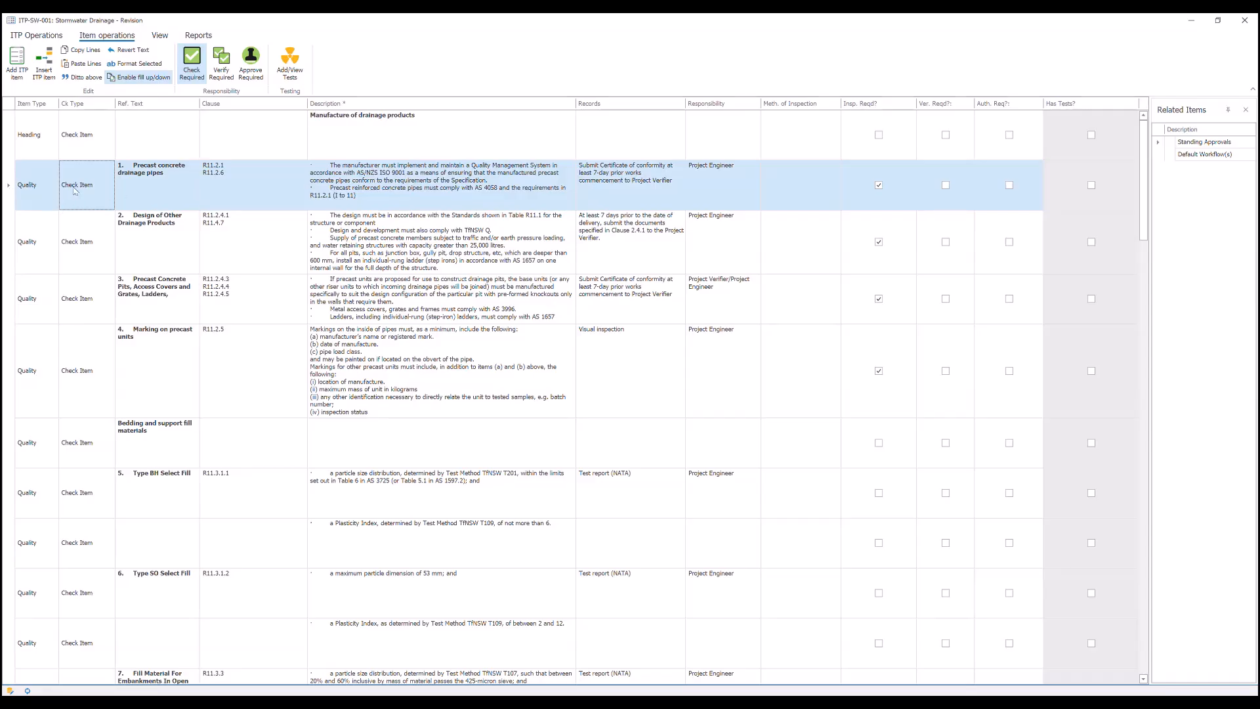
pyautogui.rightClick(94, 190)
pyautogui.click(86, 188)
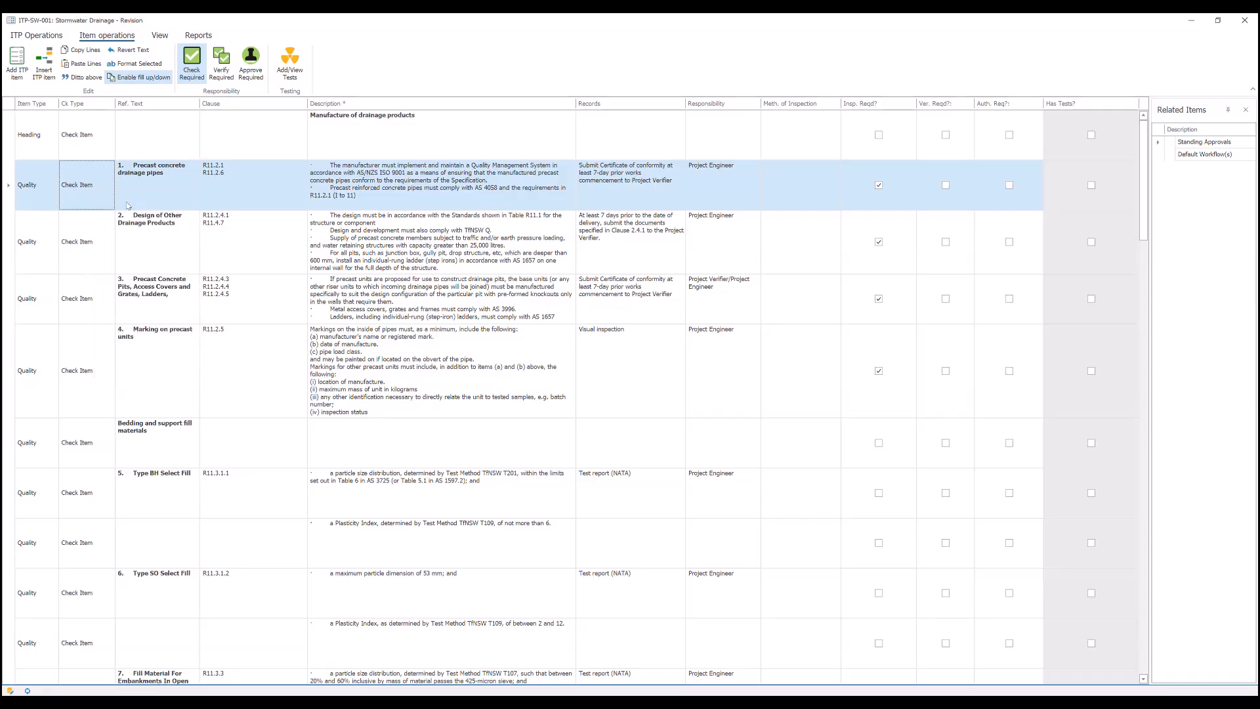
pyautogui.click(85, 189)
pyautogui.click(91, 189)
pyautogui.click(84, 250)
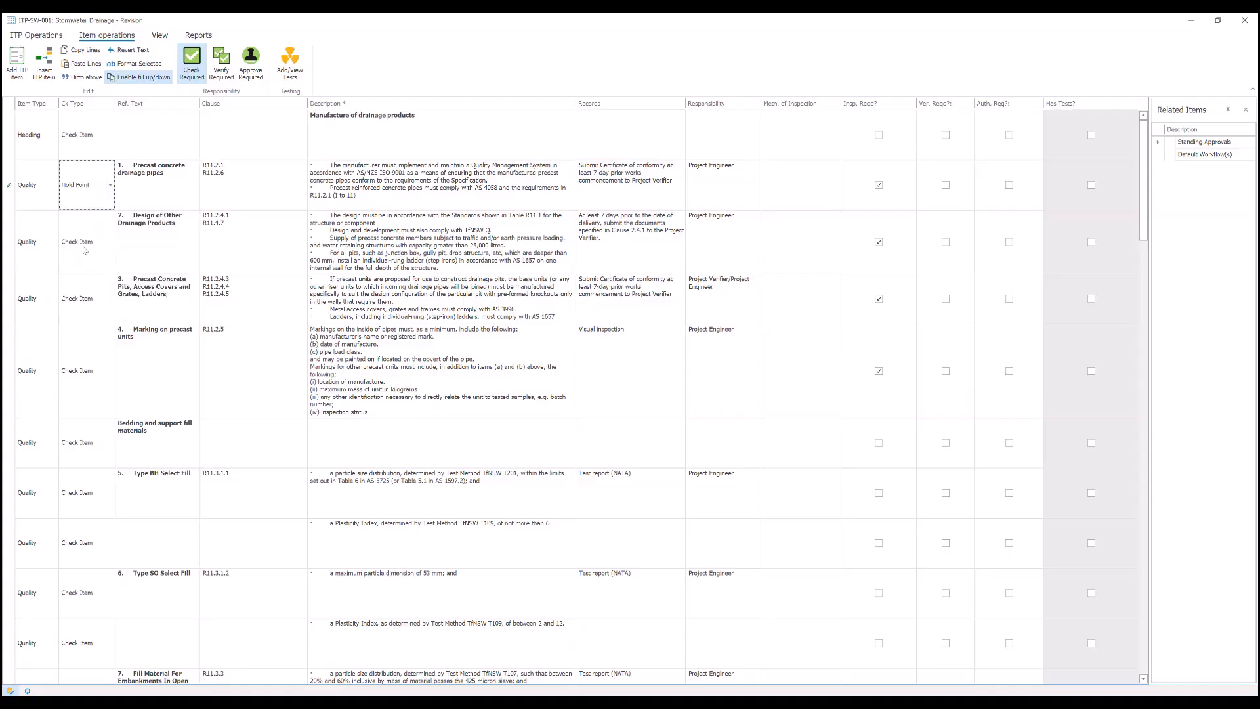
# - Mark item 1, Precast concrete drainage pipes, as Approve Required
pyautogui.click(10, 191)
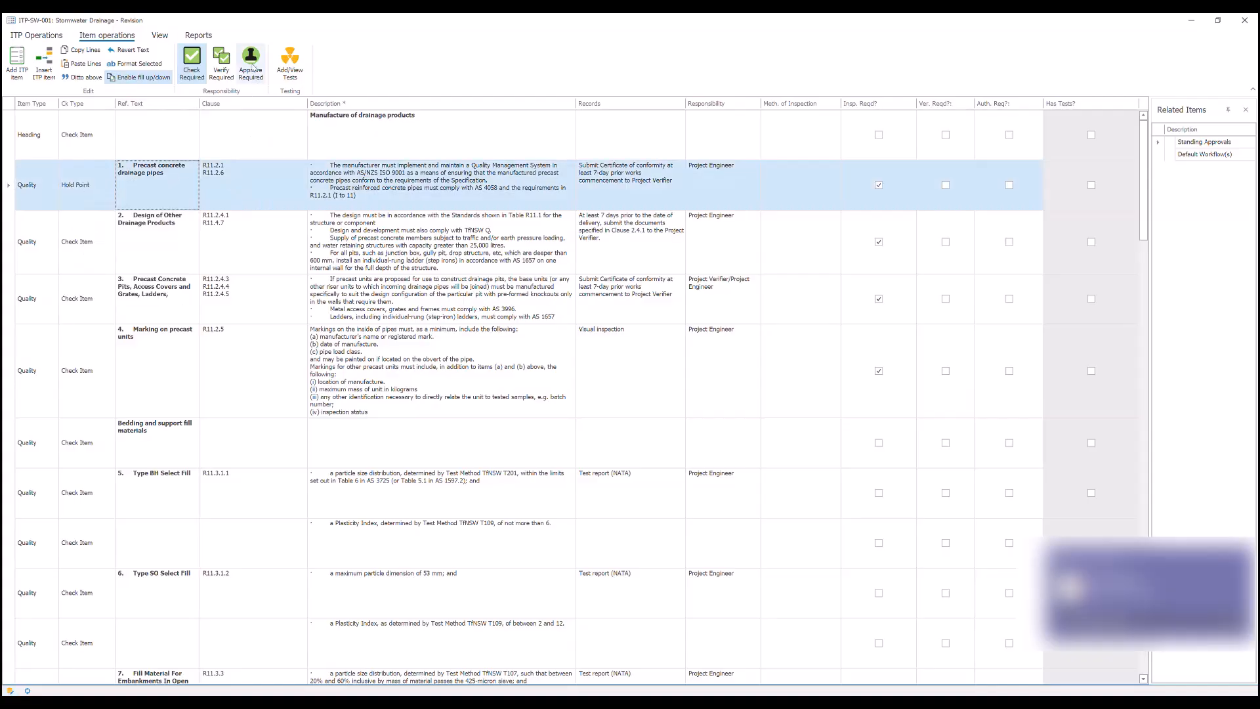
pyautogui.click(1009, 185)
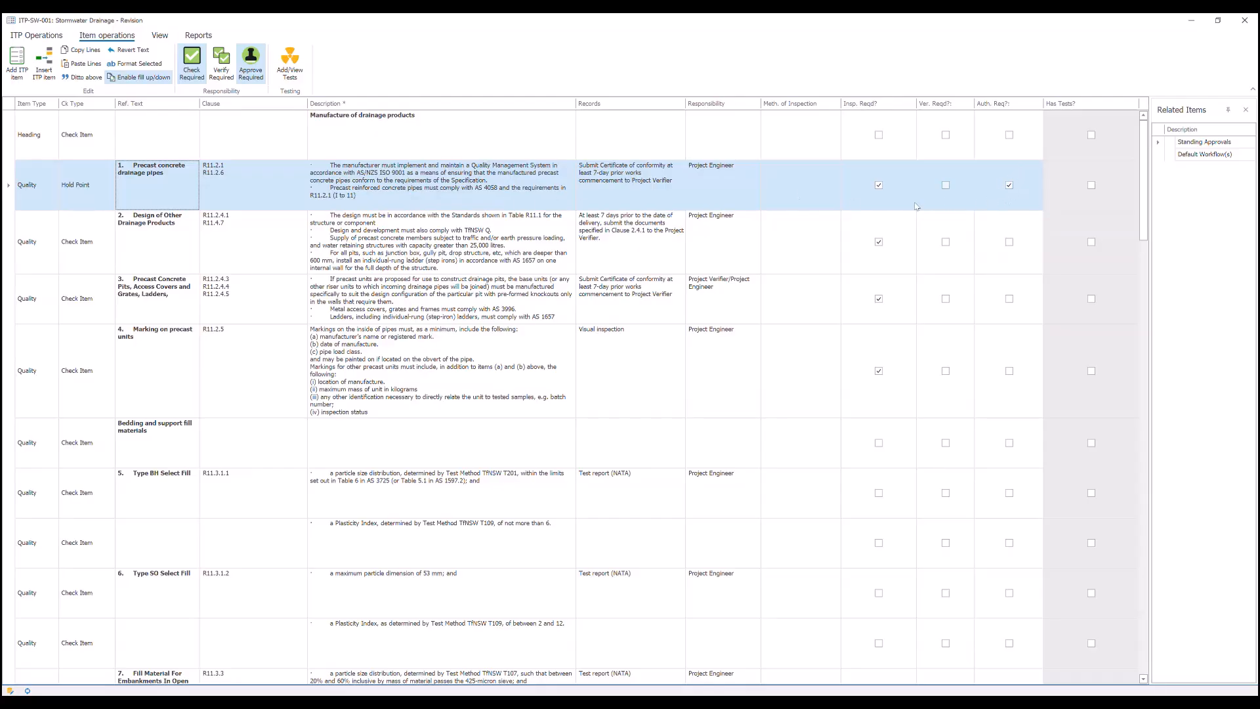
pyautogui.click(1009, 184)
# - Preview the ITP Report in an enlarged report viewer, check its layout, and close it
pyautogui.click(199, 36)
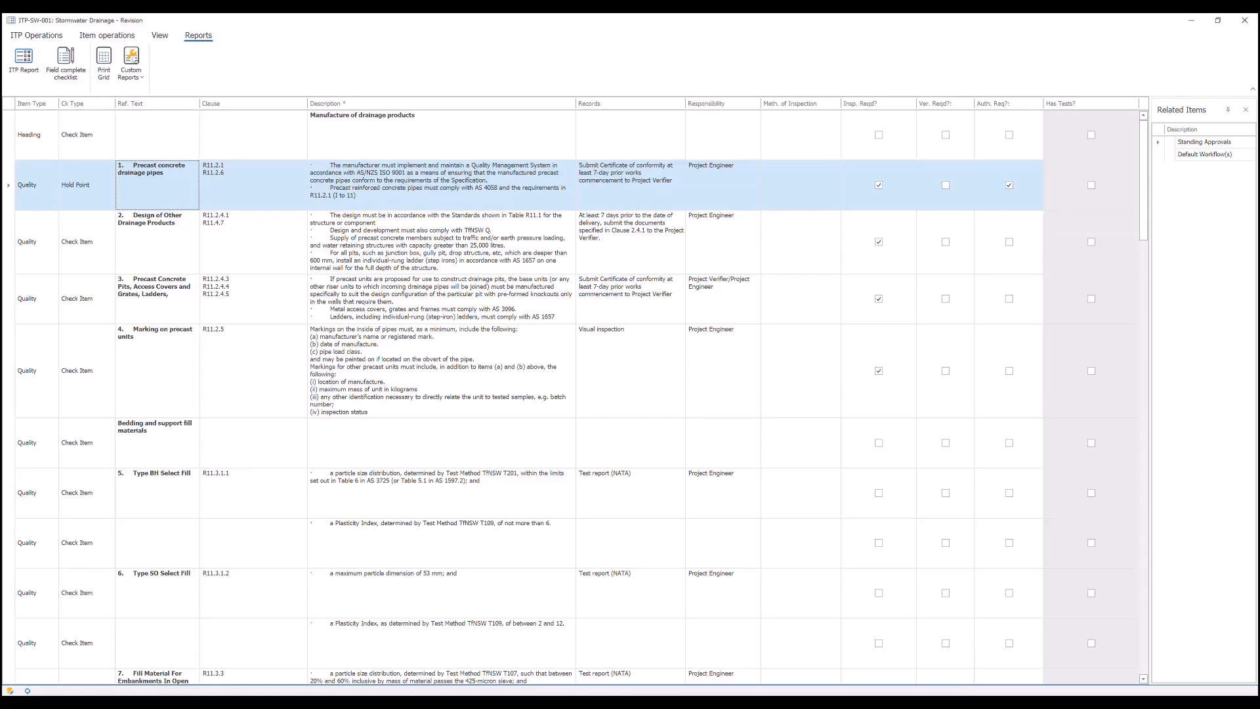
pyautogui.click(25, 63)
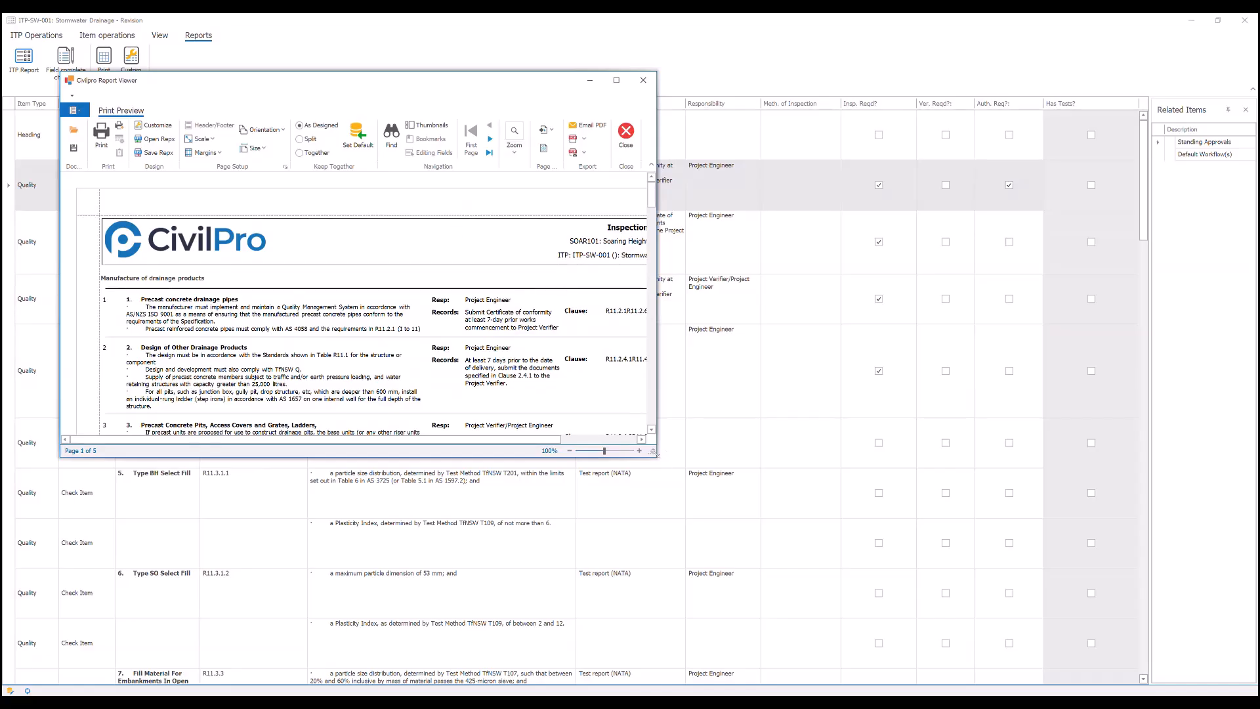
pyautogui.moveTo(655, 452); pyautogui.dragTo(928, 550)
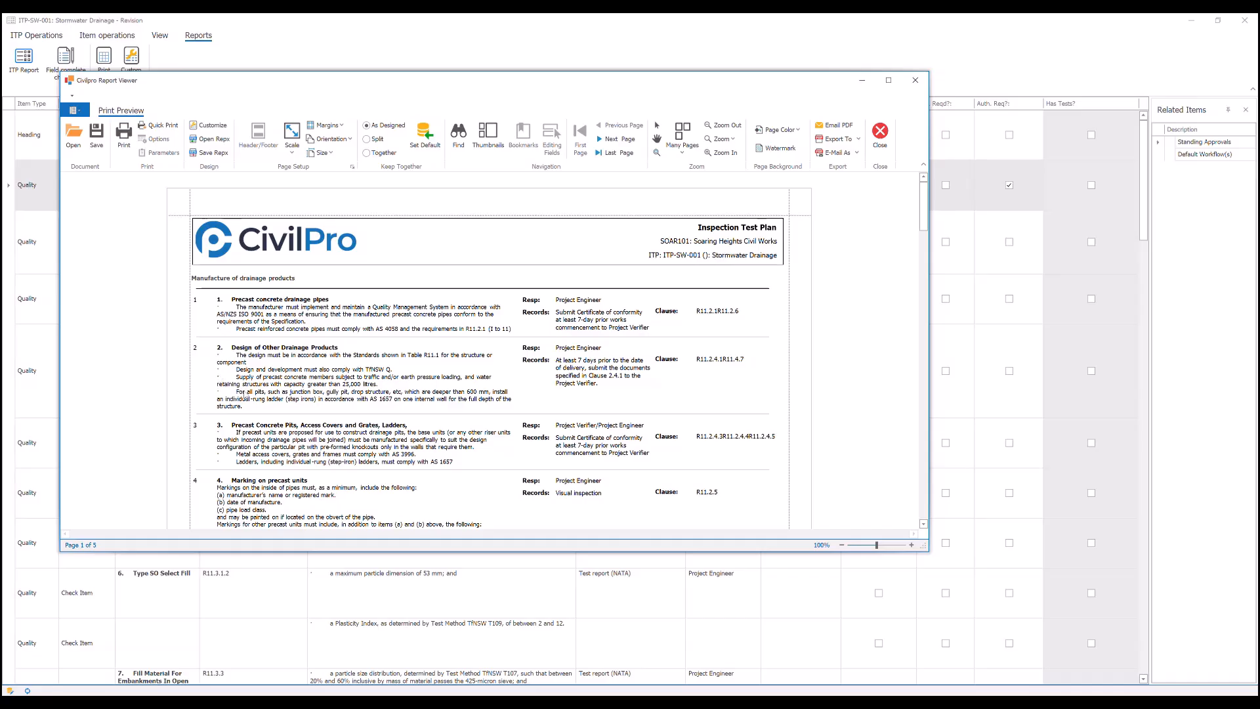
pyautogui.click(916, 80)
# - Edit item 1's description in the formatted text editor and remove the imported dot marks and leading spaces from both sentences
pyautogui.click(103, 37)
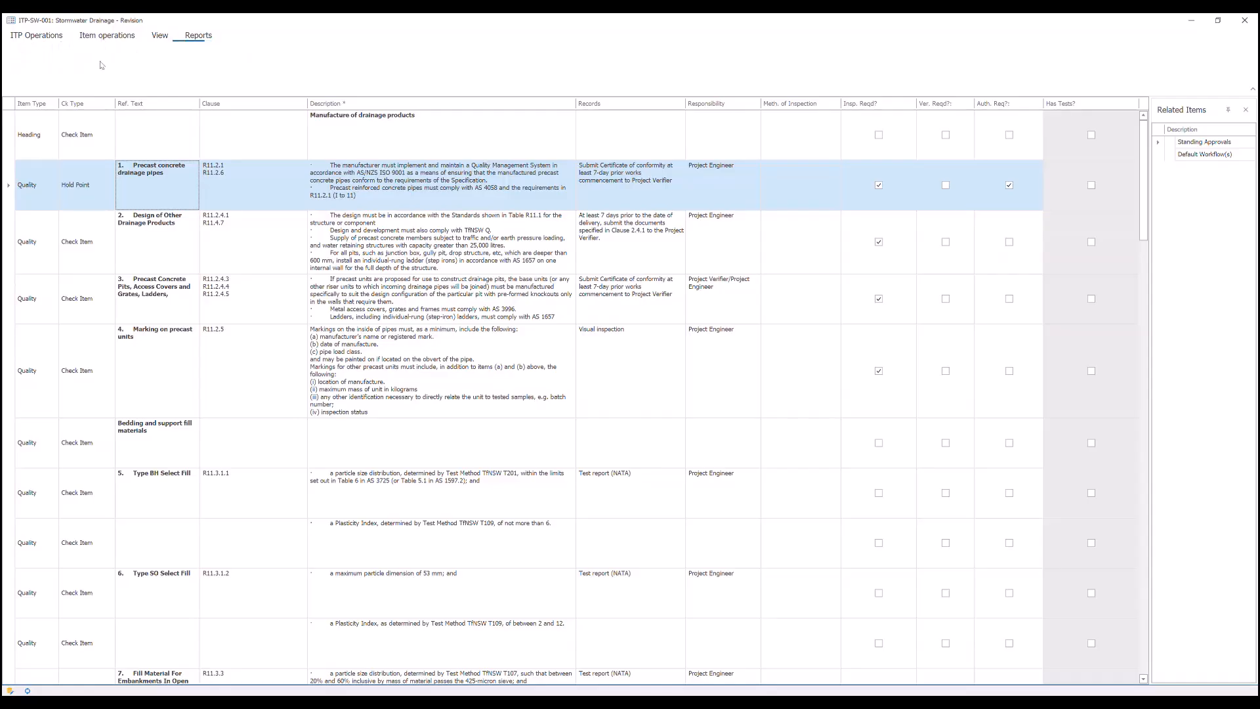
pyautogui.rightClick(361, 196)
pyautogui.click(402, 205)
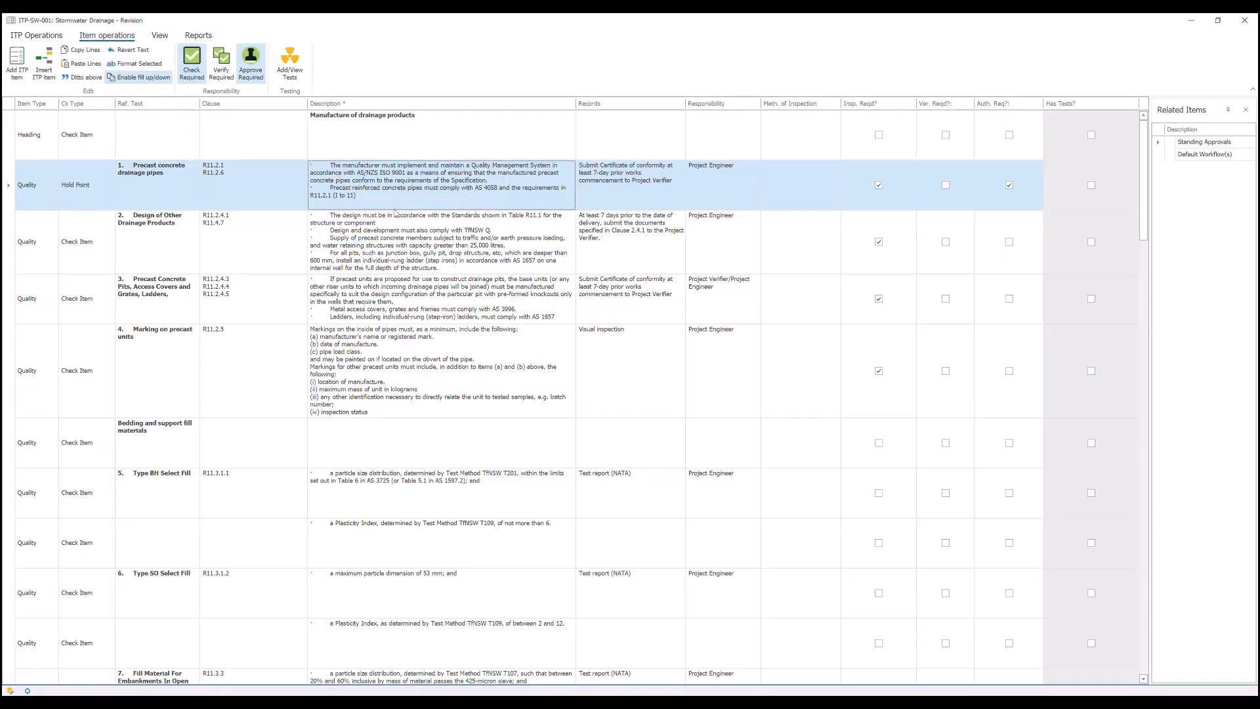
pyautogui.doubleClick(366, 180)
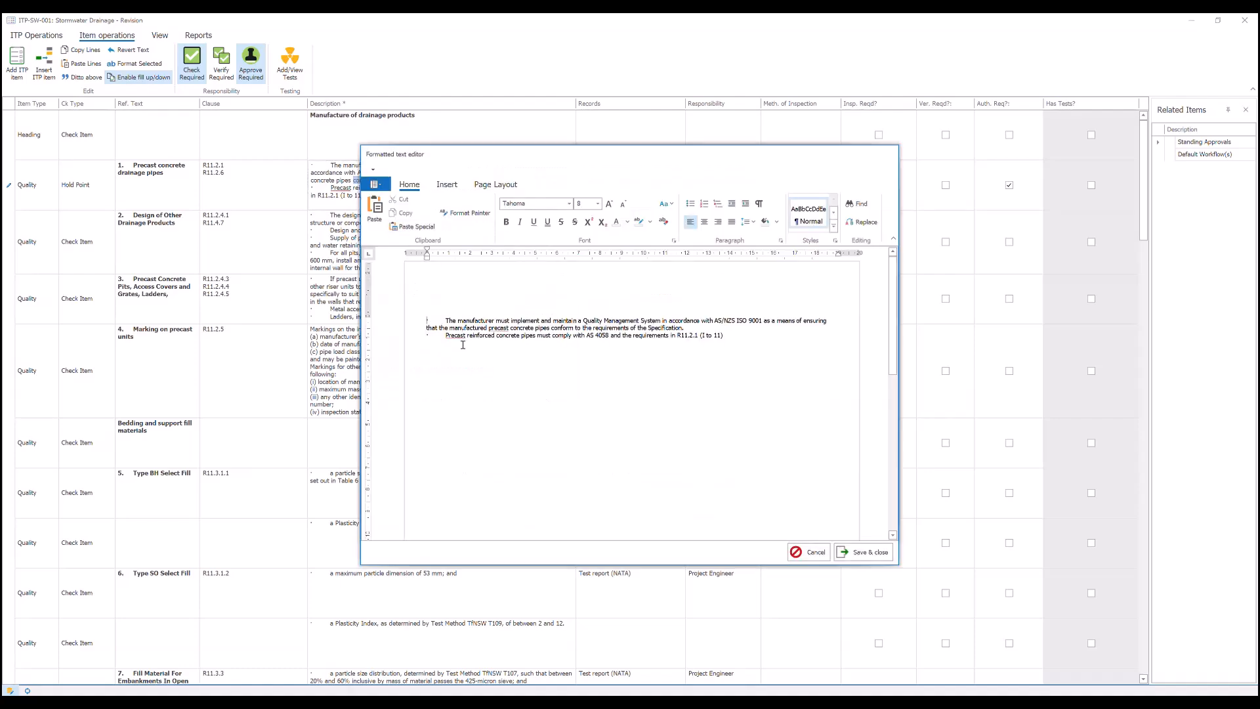
pyautogui.click(441, 337)
pyautogui.press('BackSpace')
pyautogui.press('BackSpace')
pyautogui.press('BackSpace')
pyautogui.press('BackSpace')
pyautogui.press('BackSpace')
pyautogui.press('BackSpace')
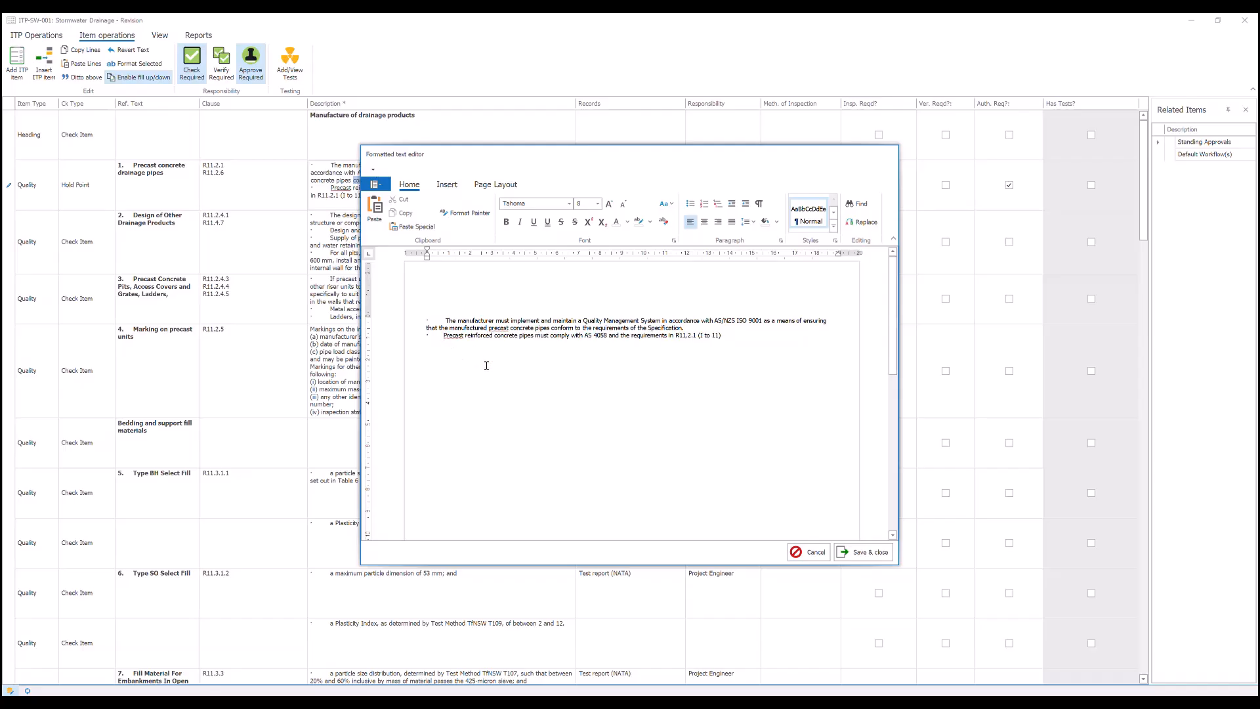
pyautogui.press('BackSpace')
pyautogui.press('BackSpace')
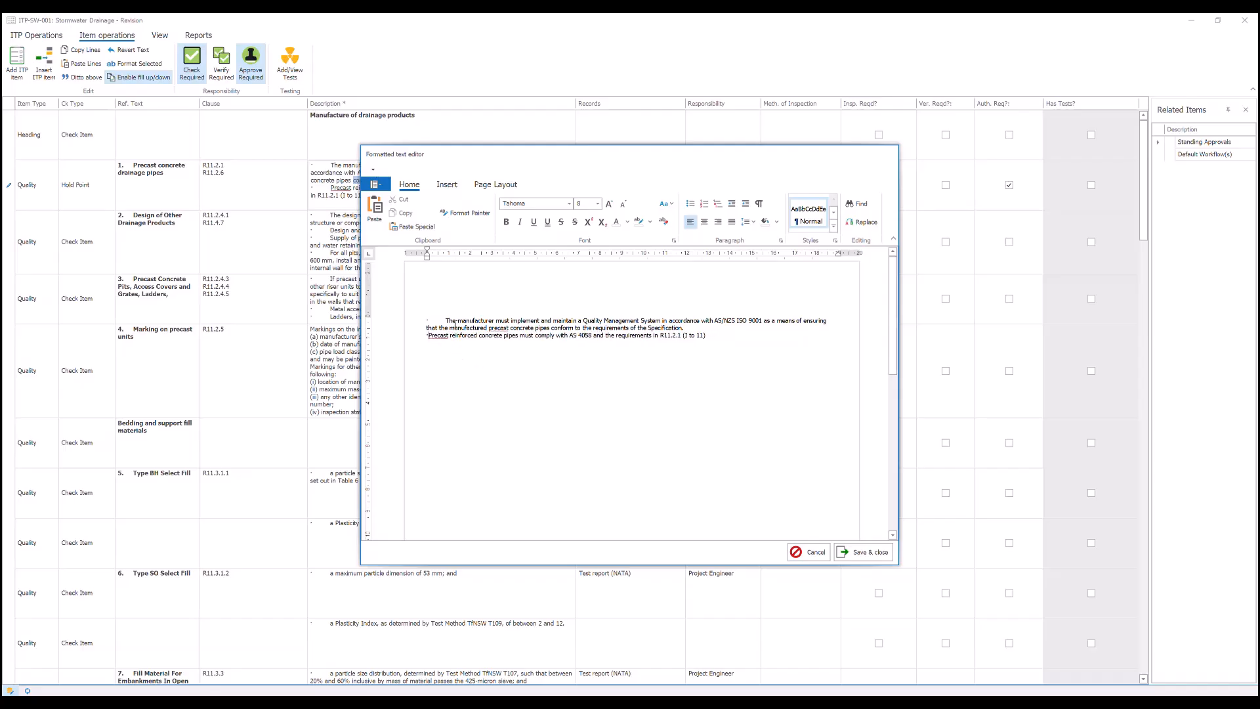
pyautogui.moveTo(447, 321); pyautogui.dragTo(419, 323)
pyautogui.press('BackSpace')
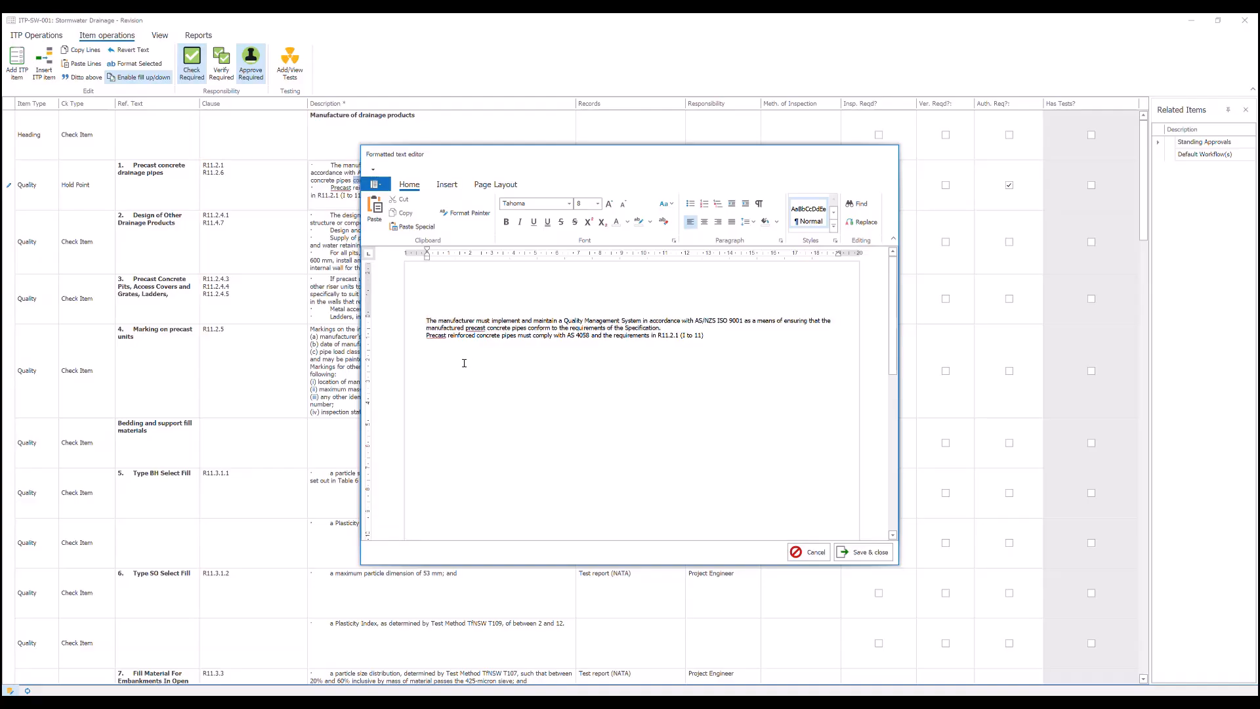
# - Format all of item 1's description text as a bulleted list and save the formatted text
pyautogui.moveTo(718, 338); pyautogui.dragTo(396, 322)
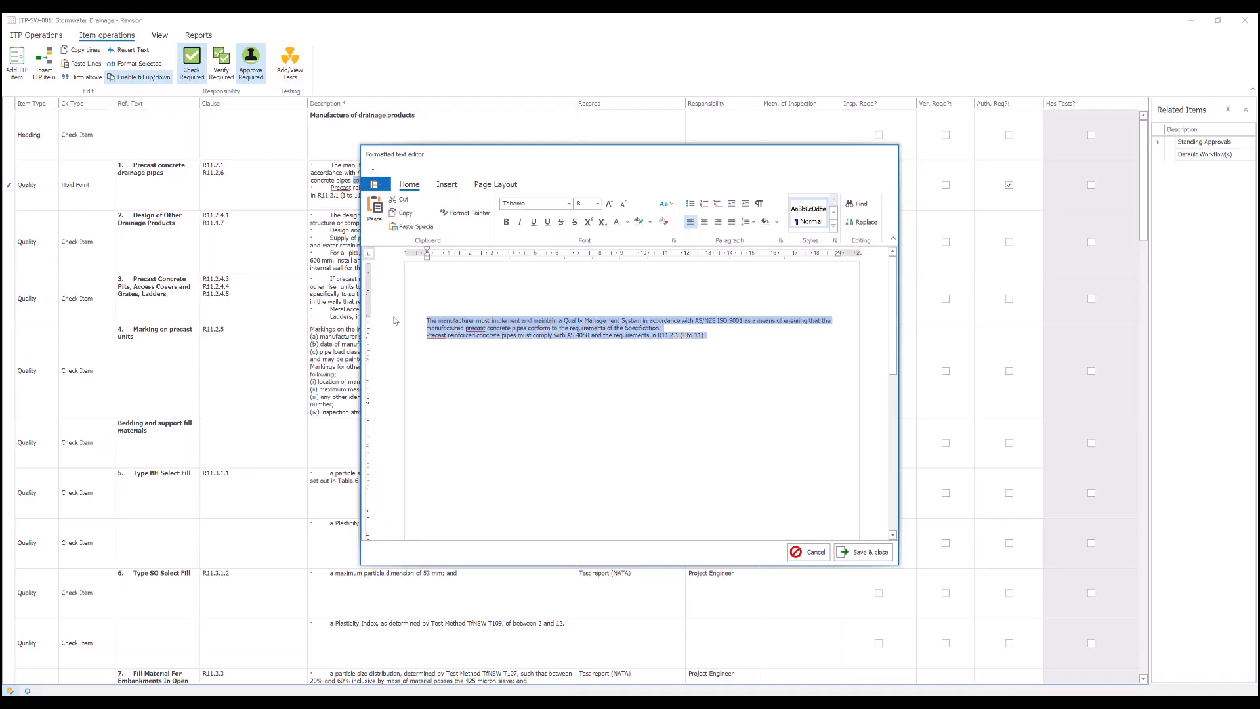
pyautogui.click(692, 205)
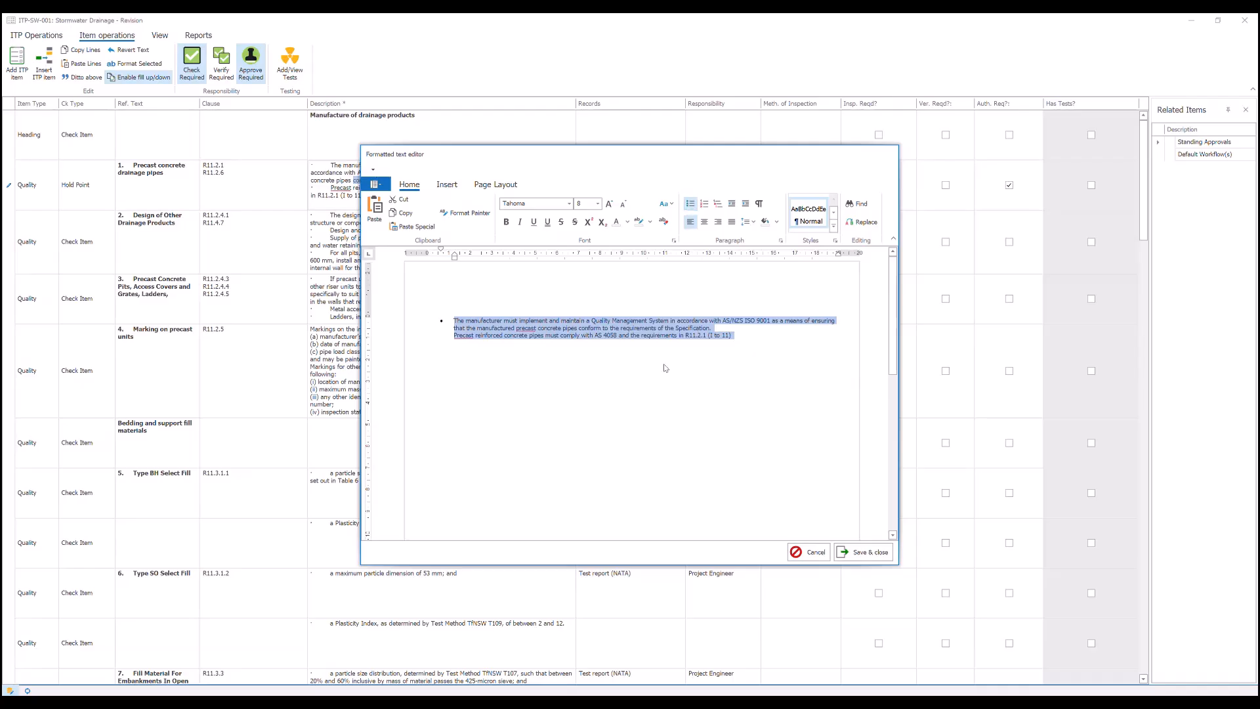
pyautogui.click(534, 373)
pyautogui.click(864, 552)
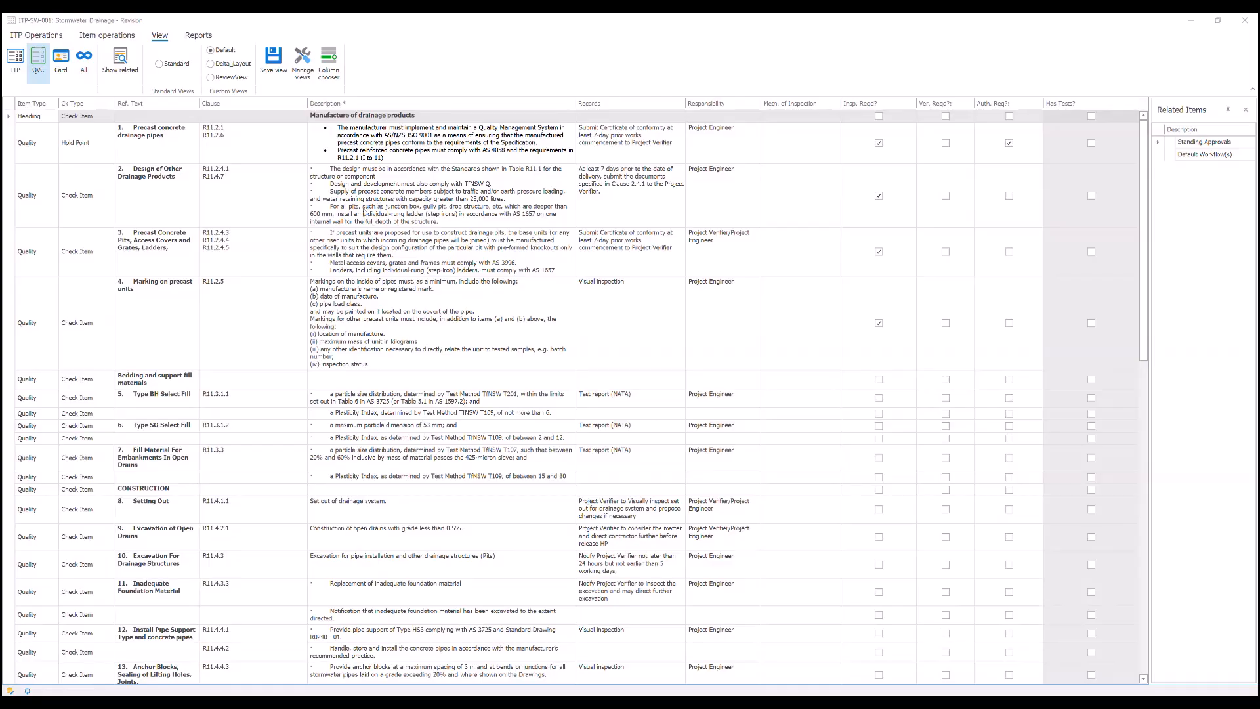
# - Edit item 2's description, Design of Other Drainage Products, and strip the imported dot marks and leading spaces from its four sentences
pyautogui.click(351, 194)
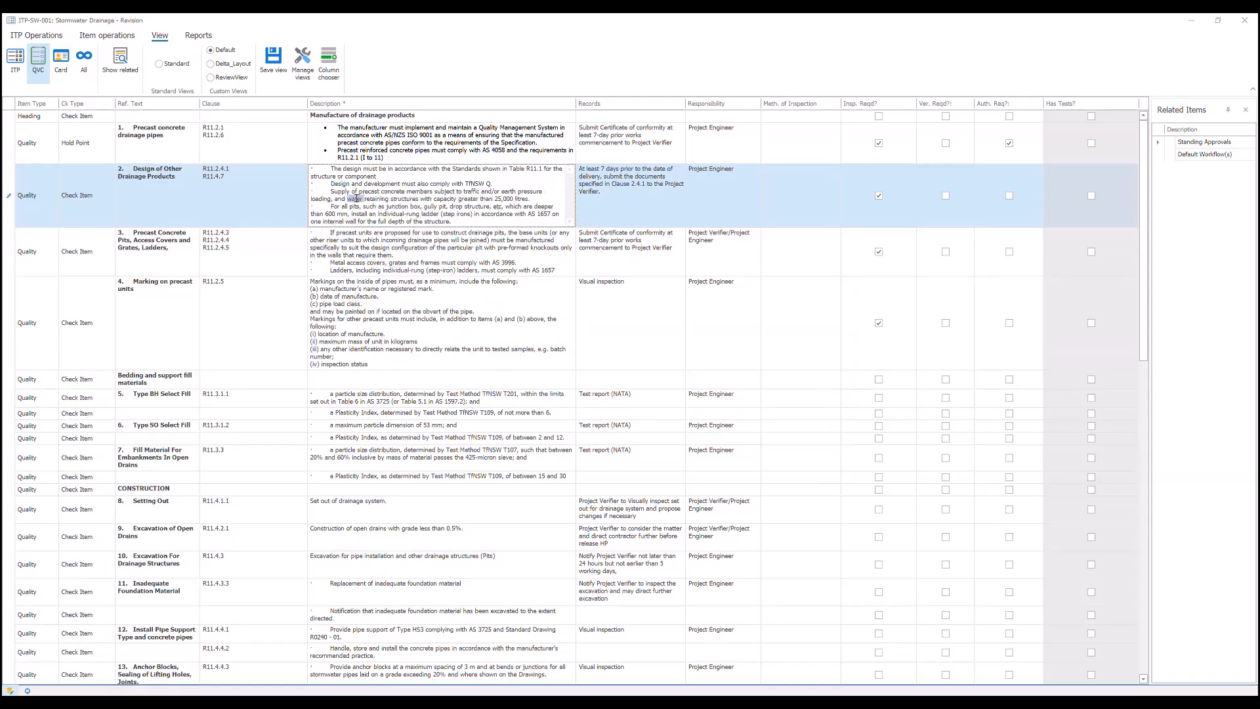
pyautogui.doubleClick(351, 197)
pyautogui.press('BackSpace')
pyautogui.moveTo(445, 328); pyautogui.dragTo(428, 353)
pyautogui.press('BackSpace')
pyautogui.press('BackSpace')
pyautogui.press('Return')
pyautogui.press('BackSpace')
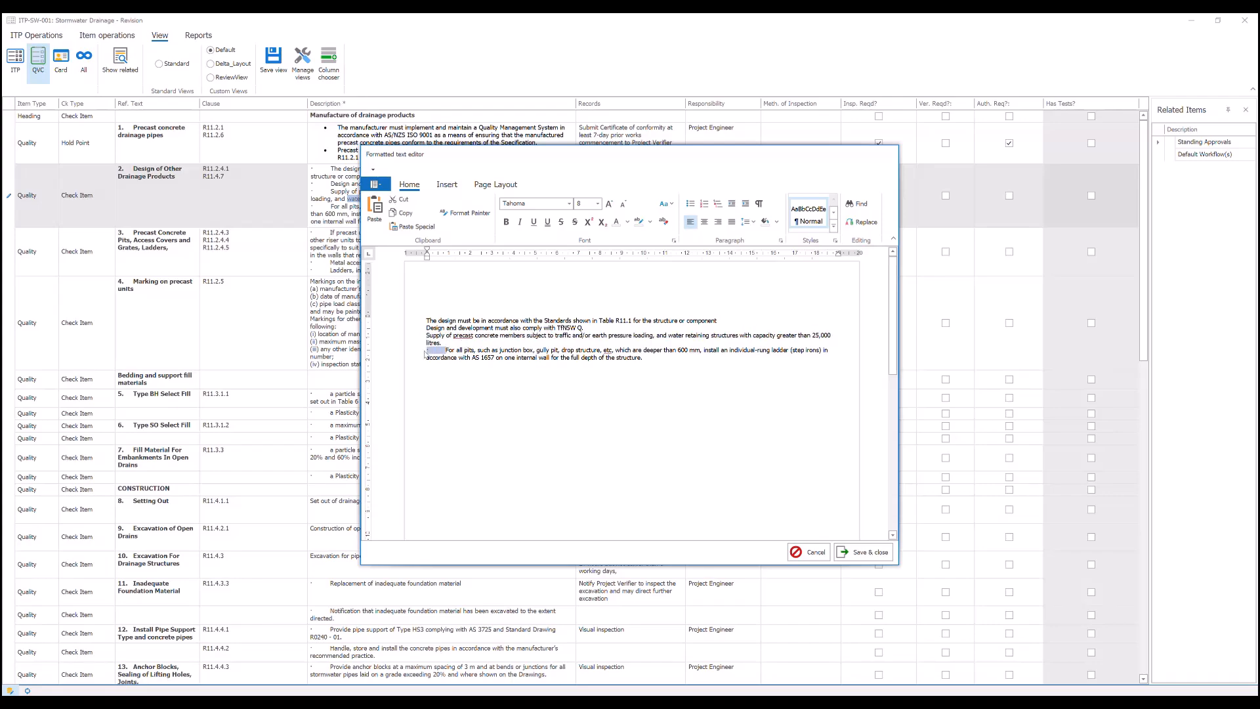
pyautogui.press('BackSpace')
pyautogui.press('BackSpace')
pyautogui.press('Return')
# - Turn item 2's four description sentences into a bulleted list and save the formatted text
pyautogui.moveTo(646, 359); pyautogui.dragTo(426, 321)
pyautogui.click(690, 204)
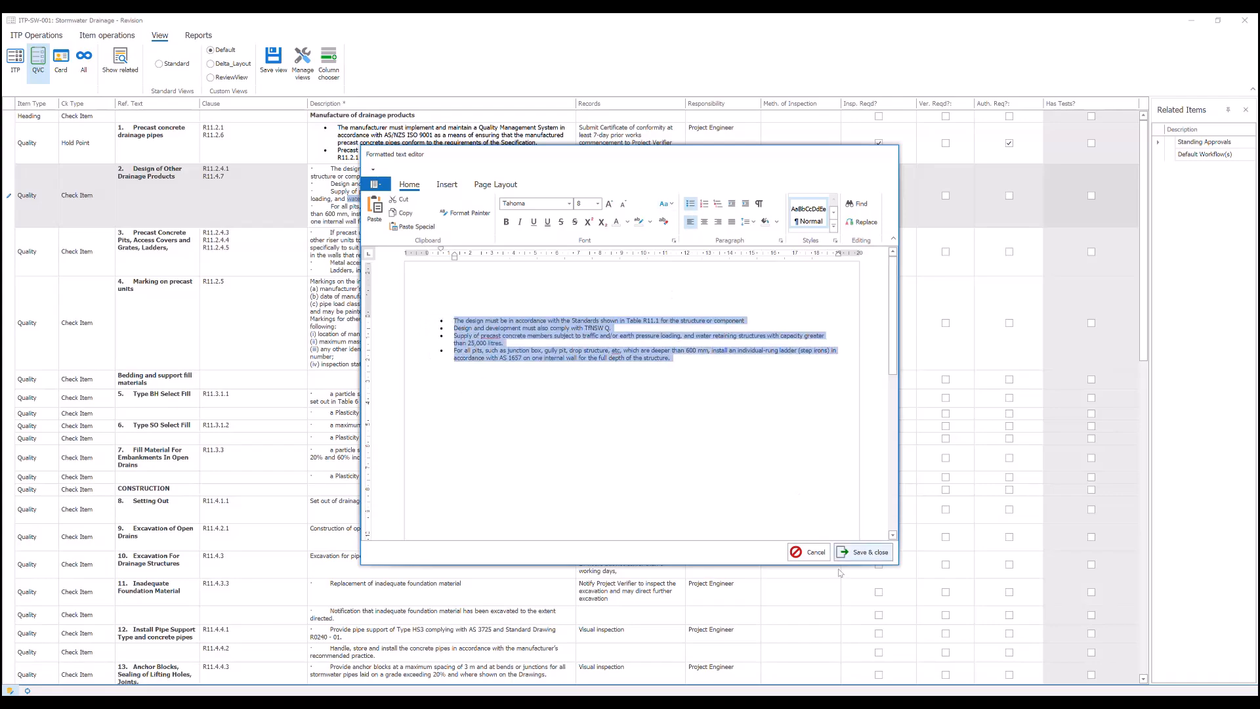
pyautogui.click(861, 553)
# - Edit item 3's description, Precast Concrete Pits, Access Covers and Grates, and strip the imported dot marks and leading spaces
pyautogui.click(380, 247)
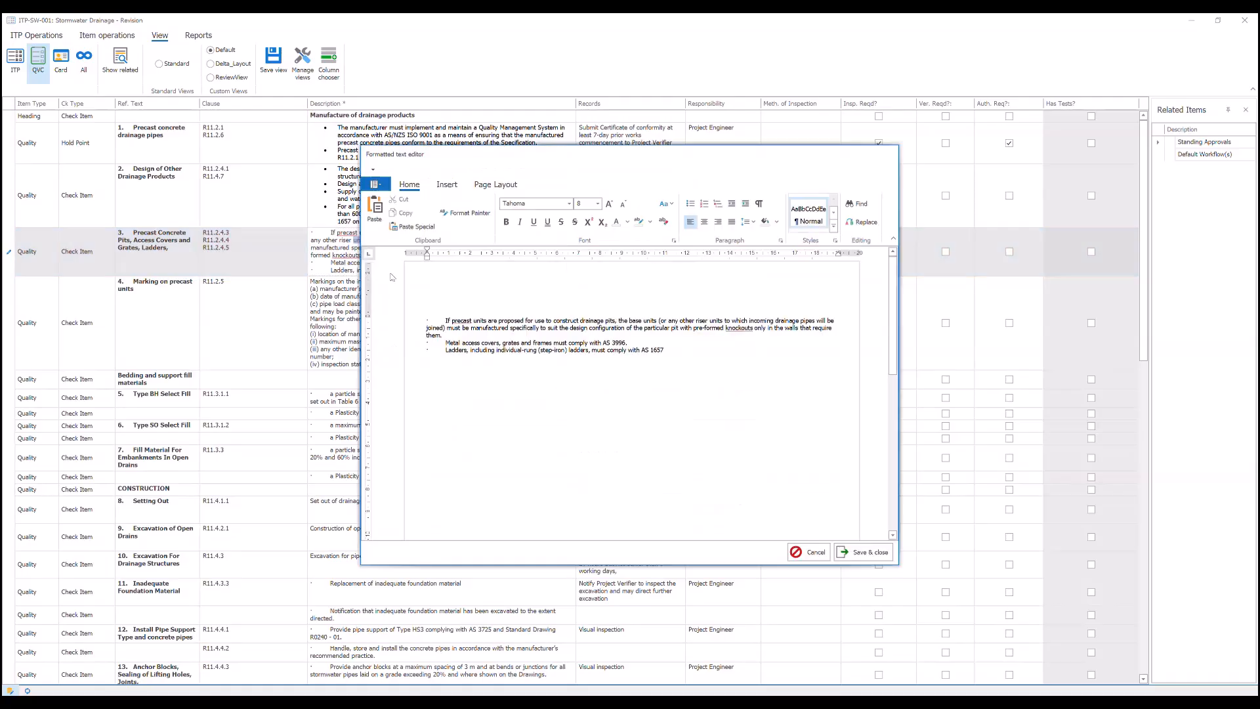
pyautogui.moveTo(445, 321); pyautogui.dragTo(427, 345)
pyautogui.press('BackSpace')
pyautogui.press('BackSpace')
pyautogui.press('BackSpace')
pyautogui.press('Return')
pyautogui.press('BackSpace')
pyautogui.press('BackSpace')
pyautogui.press('Return')
# - Turn item 3's description sentences into a bulleted list and save the formatted text
pyautogui.moveTo(646, 345); pyautogui.dragTo(426, 319)
pyautogui.click(690, 204)
pyautogui.click(864, 552)
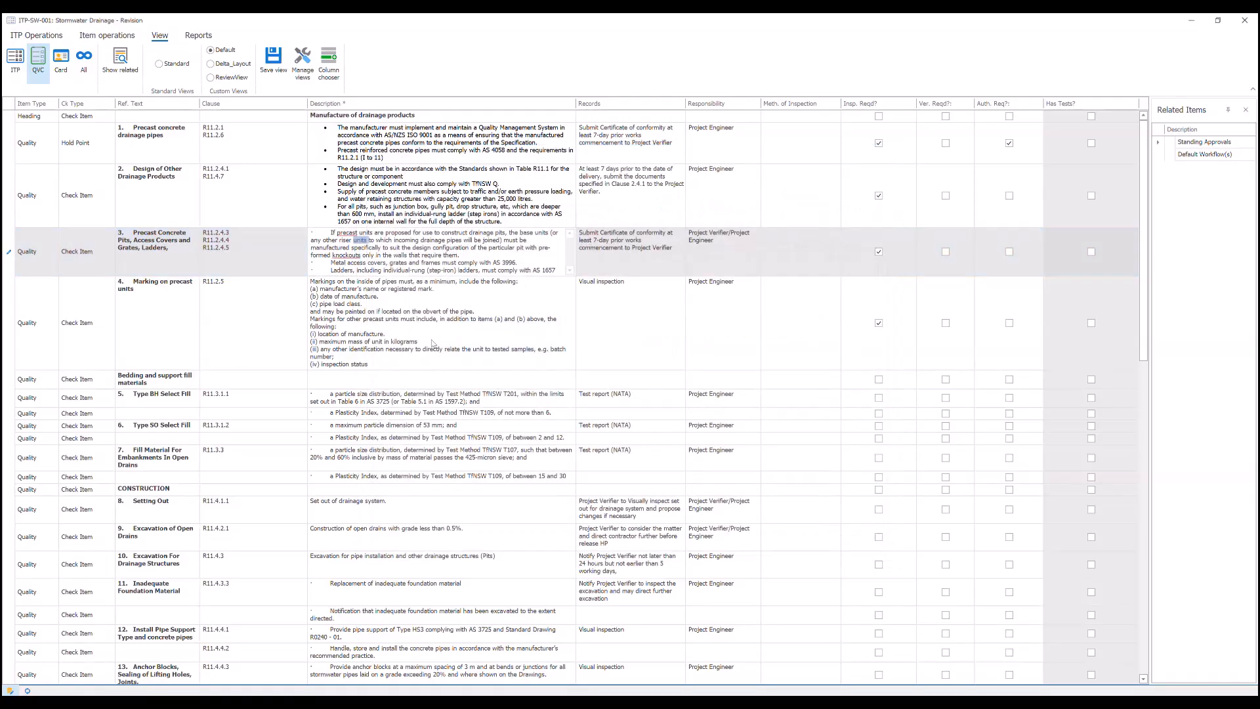
# - Edit item 4's description, Marking on precast units, and remove the (a), (b) and (c) markers from its first list
pyautogui.doubleClick(392, 312)
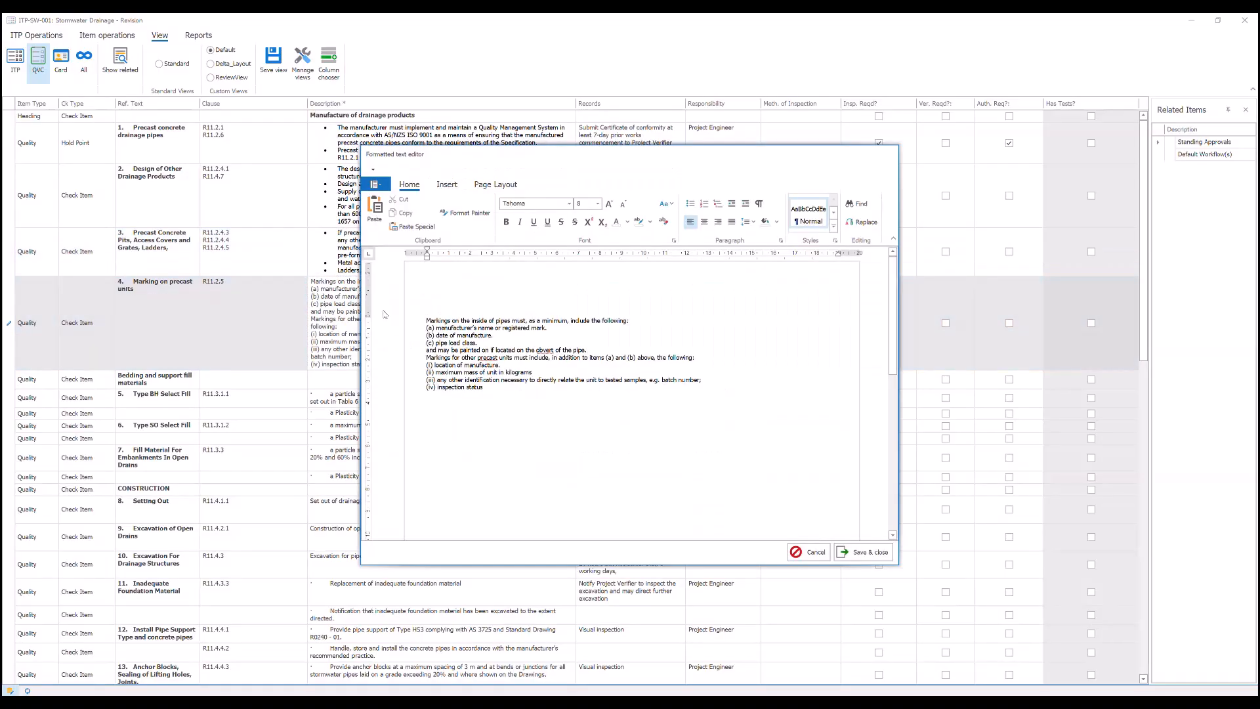
pyautogui.click(426, 329)
pyautogui.moveTo(428, 329); pyautogui.dragTo(426, 342)
pyautogui.hotkey('ctrl', 'z')
pyautogui.press('Delete')
pyautogui.press('BackSpace')
pyautogui.press('BackSpace')
pyautogui.press('Return')
pyautogui.press('Return')
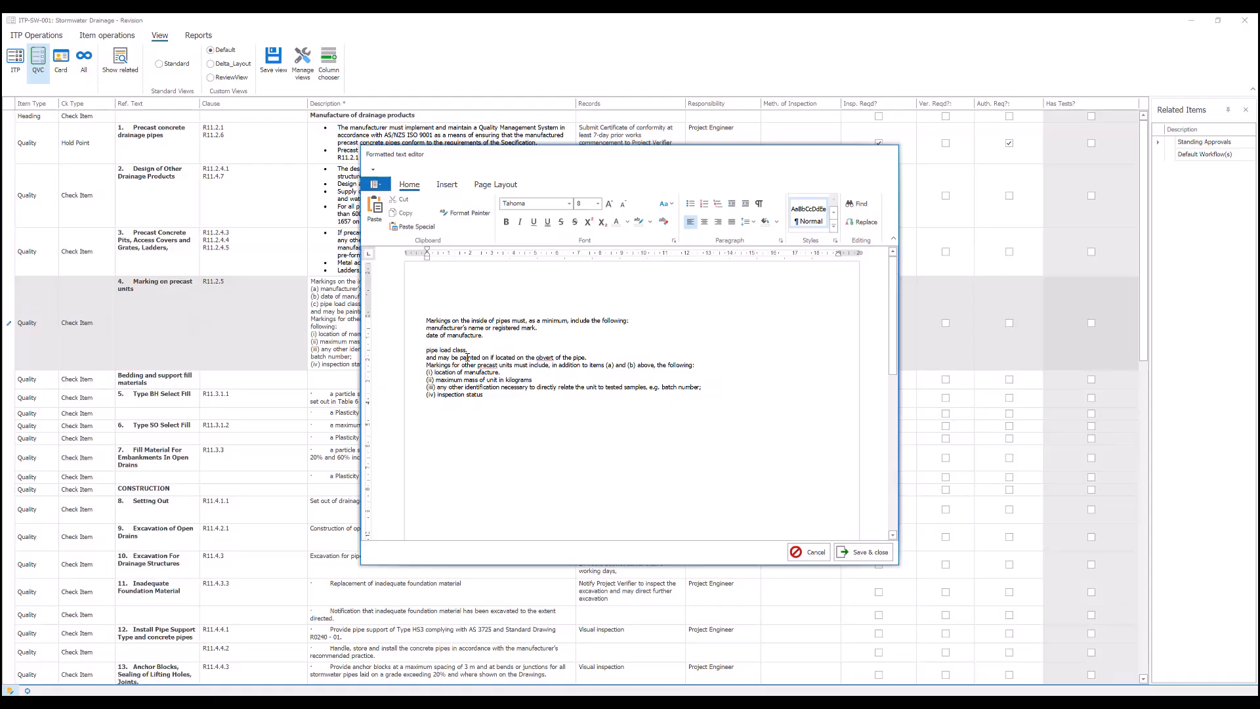
pyautogui.hotkey('ctrl', 'z')
pyautogui.press('BackSpace')
# - Remove the (i) marker before "location of manufacture" and format the three pipe-marking lines as a numbered list
pyautogui.press('BackSpace')
# - Insert blank lines before and after the sentence "and may be painted on if located on the obvert of the pipe."
pyautogui.press('Return')
pyautogui.click(427, 351)
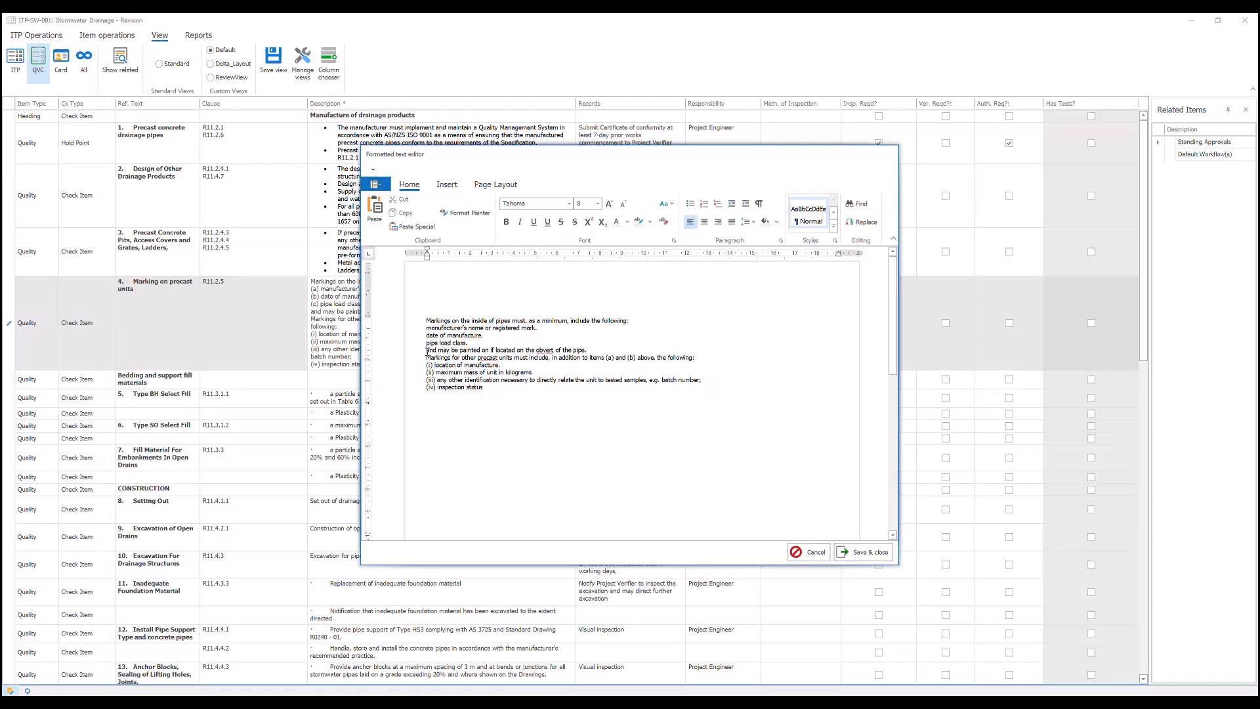
pyautogui.press('Return')
pyautogui.click(426, 365)
pyautogui.press('Return')
pyautogui.moveTo(434, 380); pyautogui.dragTo(426, 380)
pyautogui.press('BackSpace')
pyautogui.press('BackSpace')
pyautogui.press('Return')
pyautogui.moveTo(426, 327); pyautogui.dragTo(468, 342)
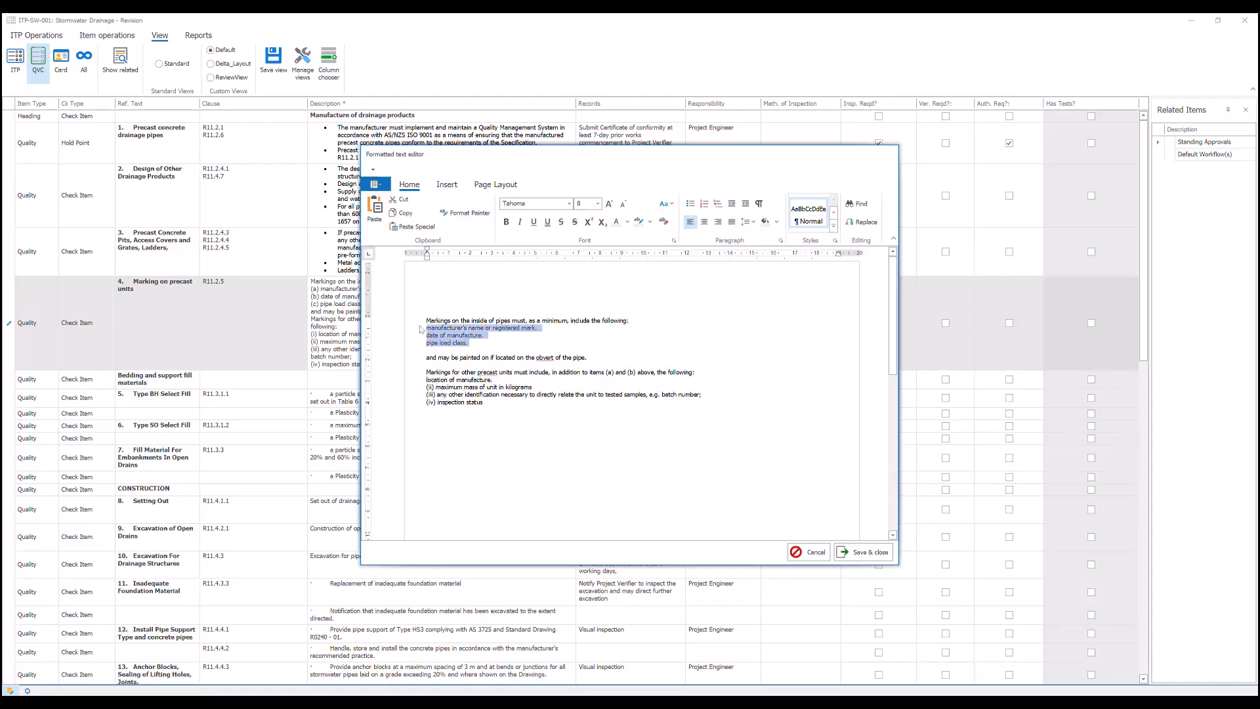
pyautogui.click(718, 205)
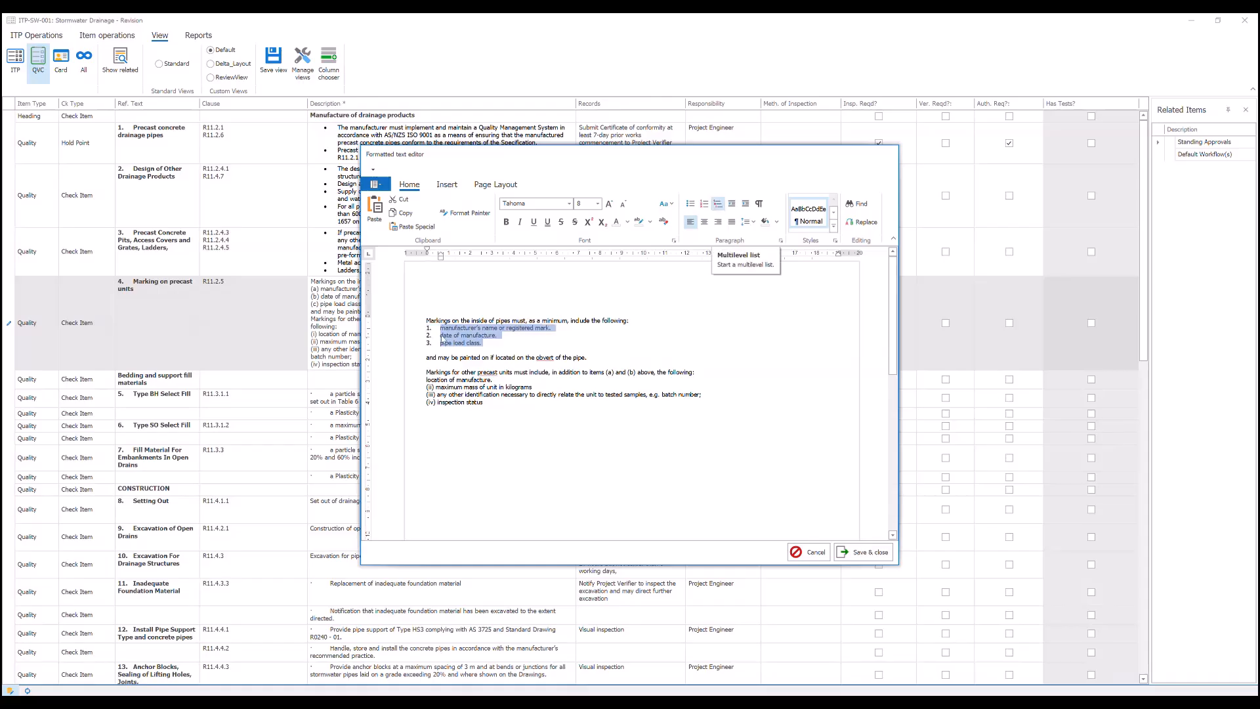
# - Remove the (ii), (iii) and (iv) markers and format the four precast-unit marking lines as a numbered list
pyautogui.moveTo(436, 387)
pyautogui.mouseDown()
pyautogui.moveTo(425, 404)
pyautogui.moveTo(427, 380)
pyautogui.mouseUp()
pyautogui.press('BackSpace')
pyautogui.press('BackSpace')
pyautogui.press('BackSpace')
pyautogui.press('BackSpace')
pyautogui.press('Return')
pyautogui.click(704, 204)
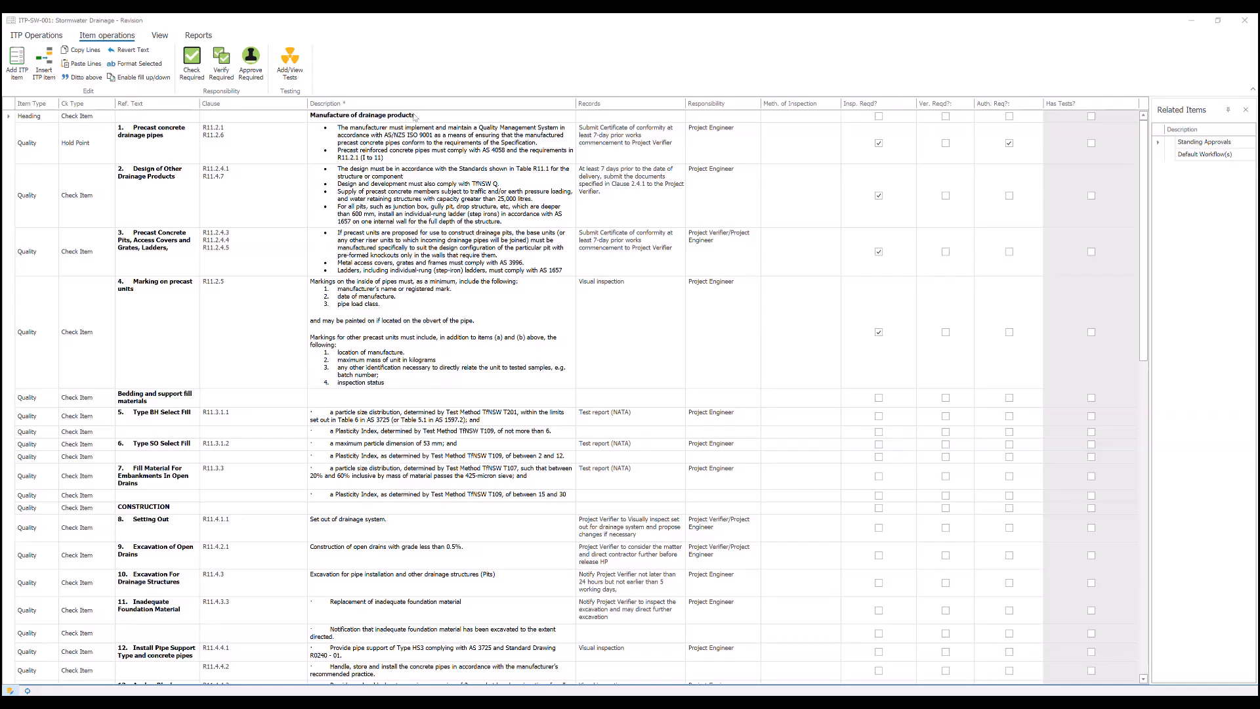
# - Open the test details for item 3, Precast Concrete Pits, Access Covers and Grates, and enlarge the window and Test Method column
pyautogui.rightClick(431, 145)
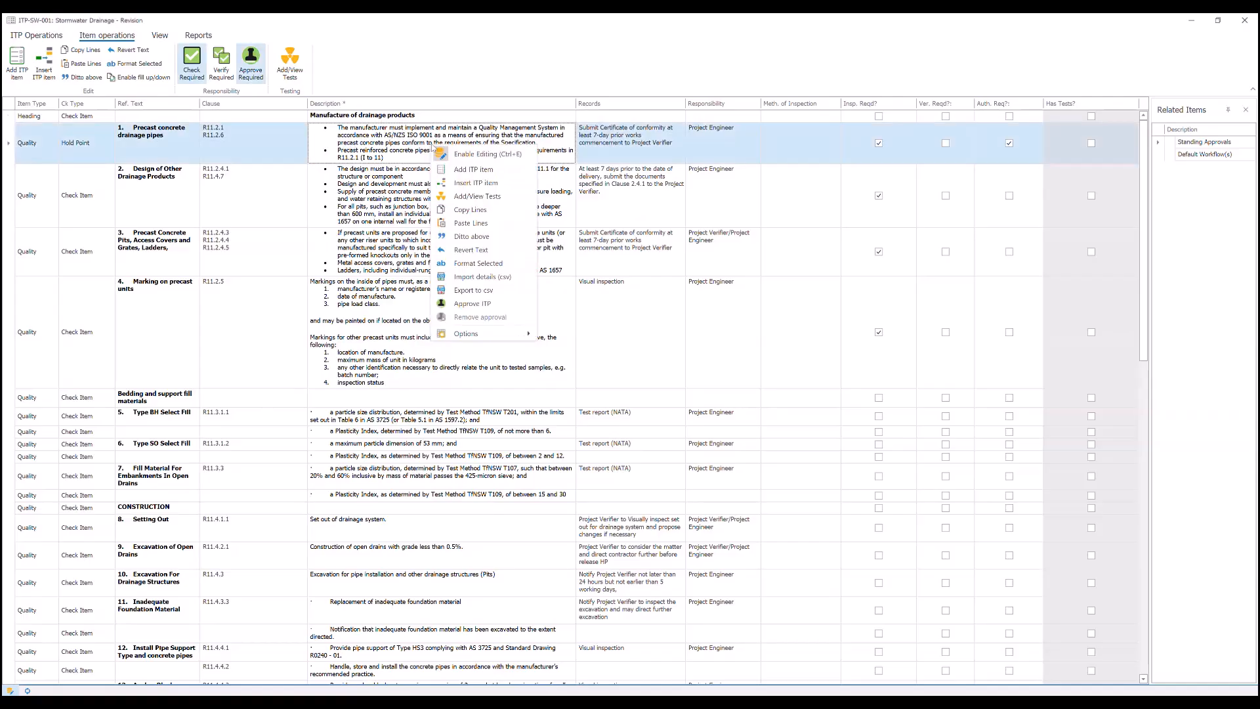
pyautogui.press('Escape')
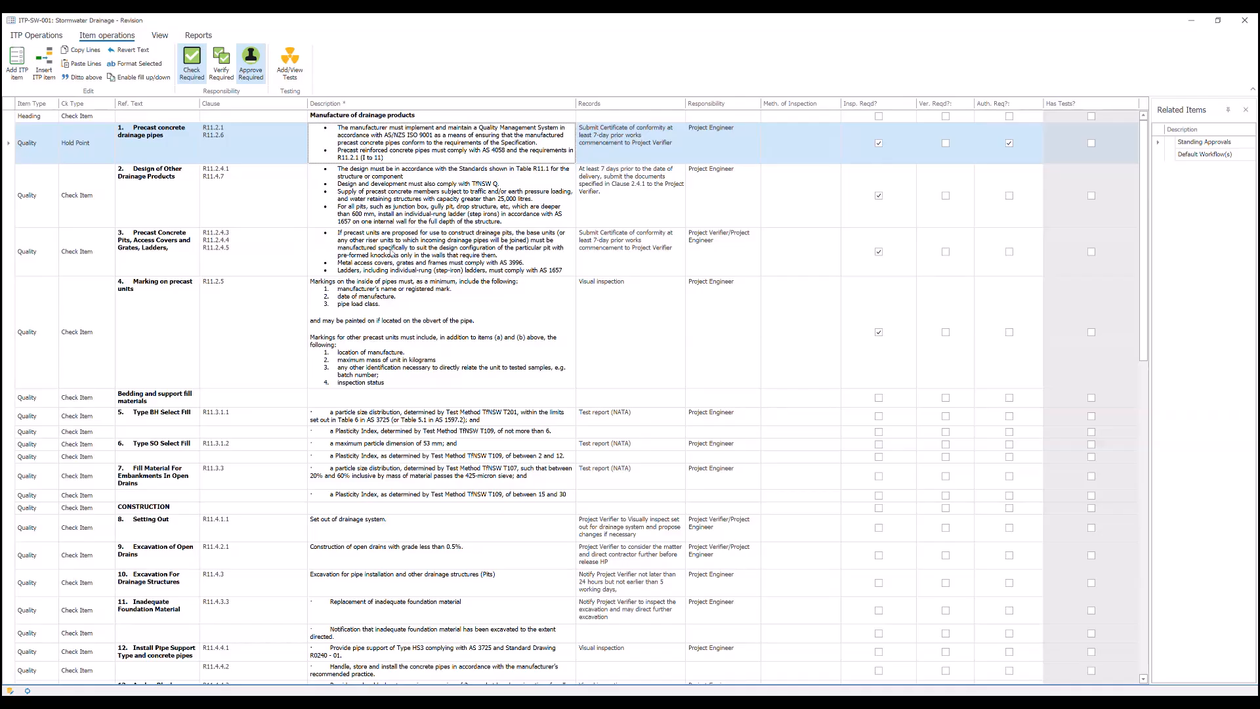
pyautogui.click(392, 252)
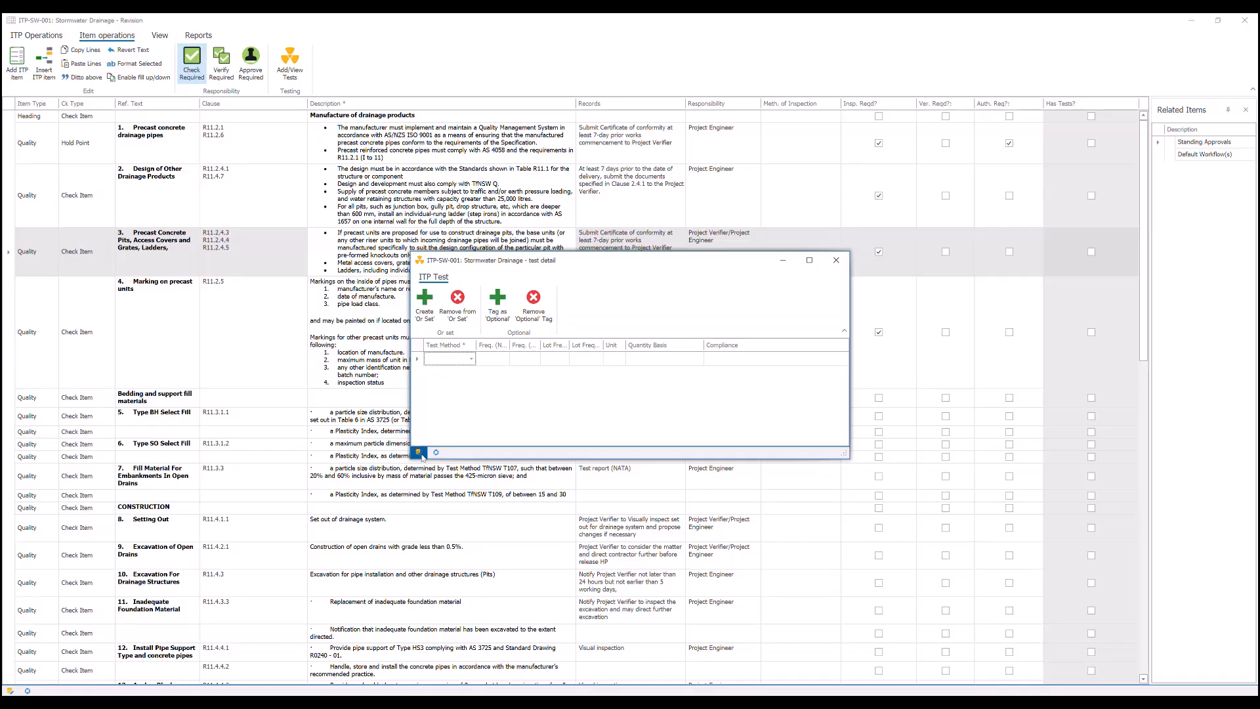
pyautogui.click(472, 359)
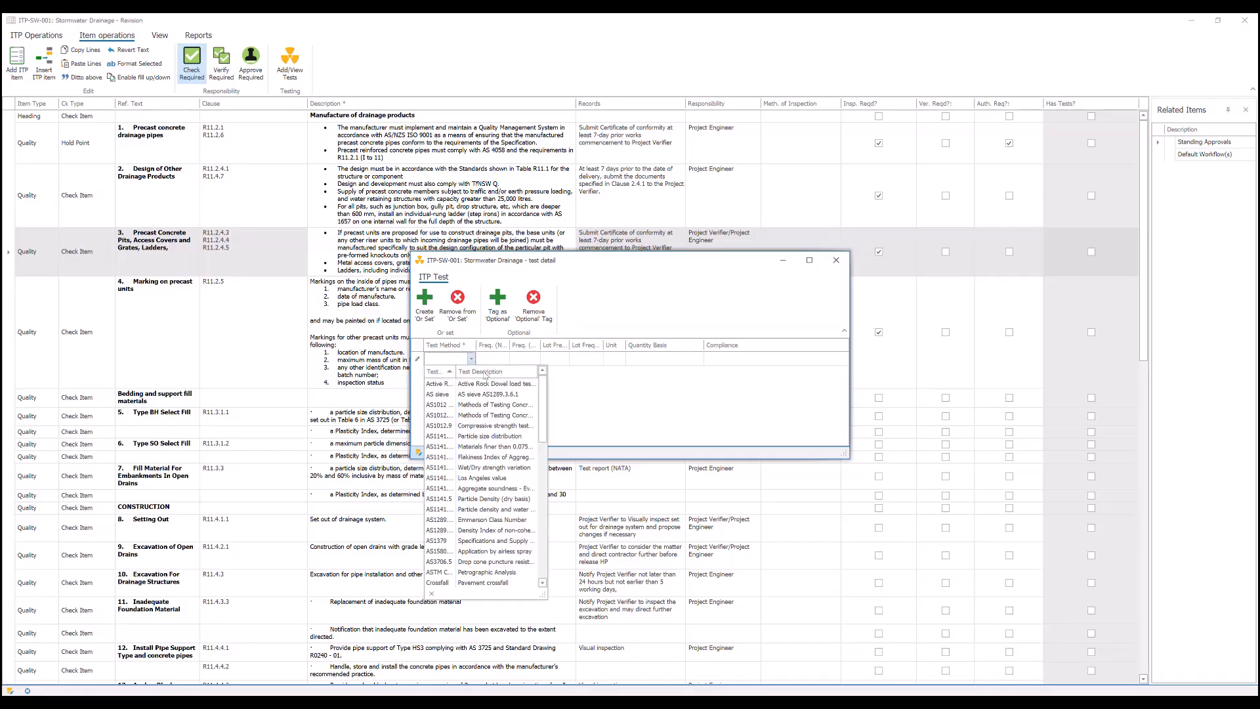
pyautogui.click(438, 263)
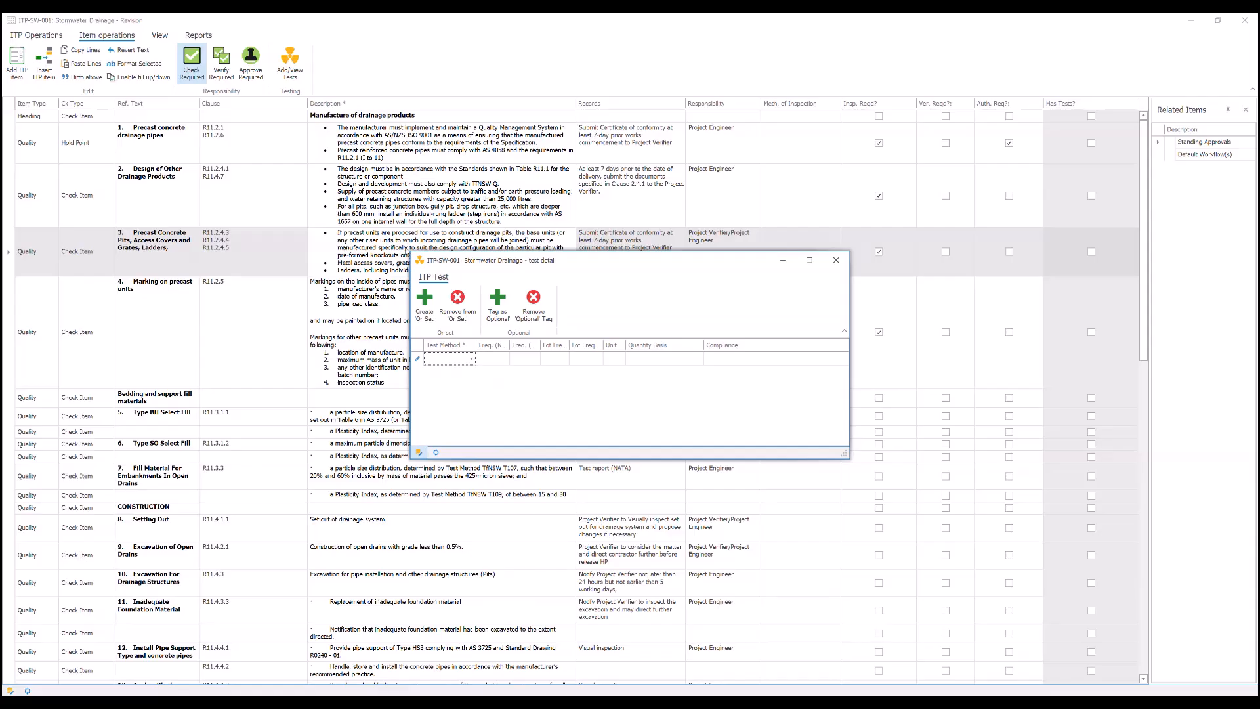
pyautogui.moveTo(412, 252); pyautogui.dragTo(289, 198)
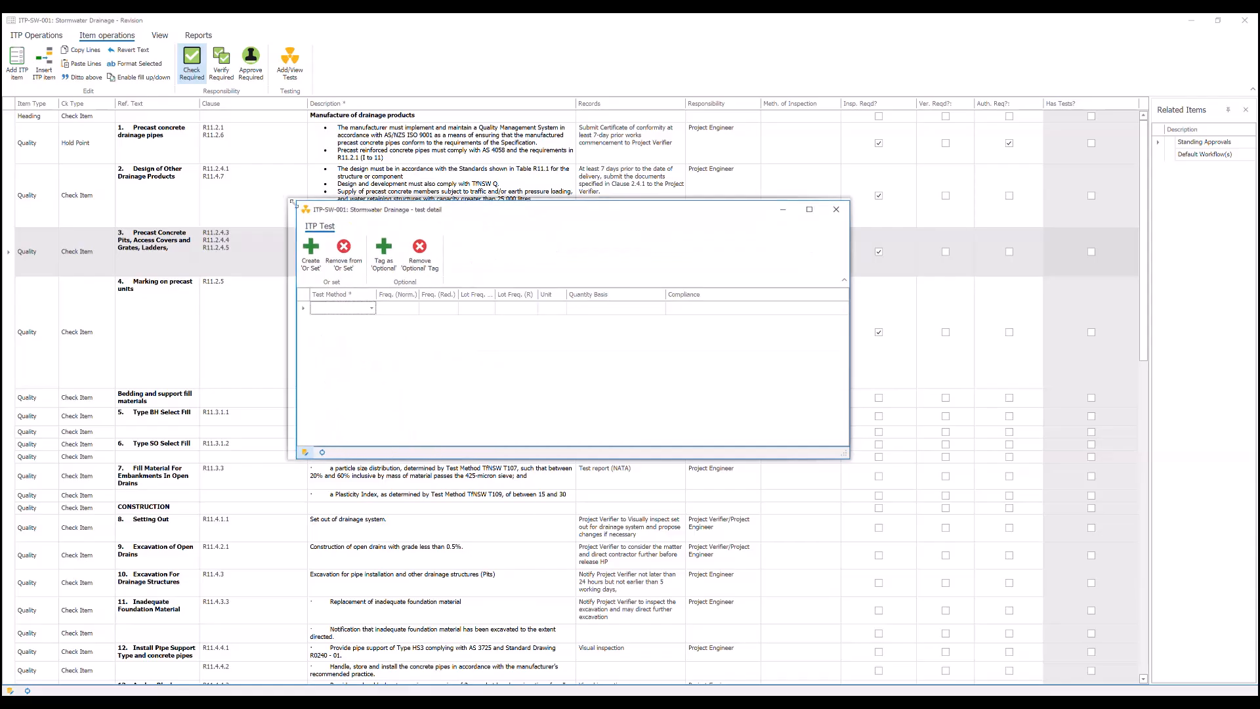
pyautogui.moveTo(370, 292); pyautogui.dragTo(434, 293)
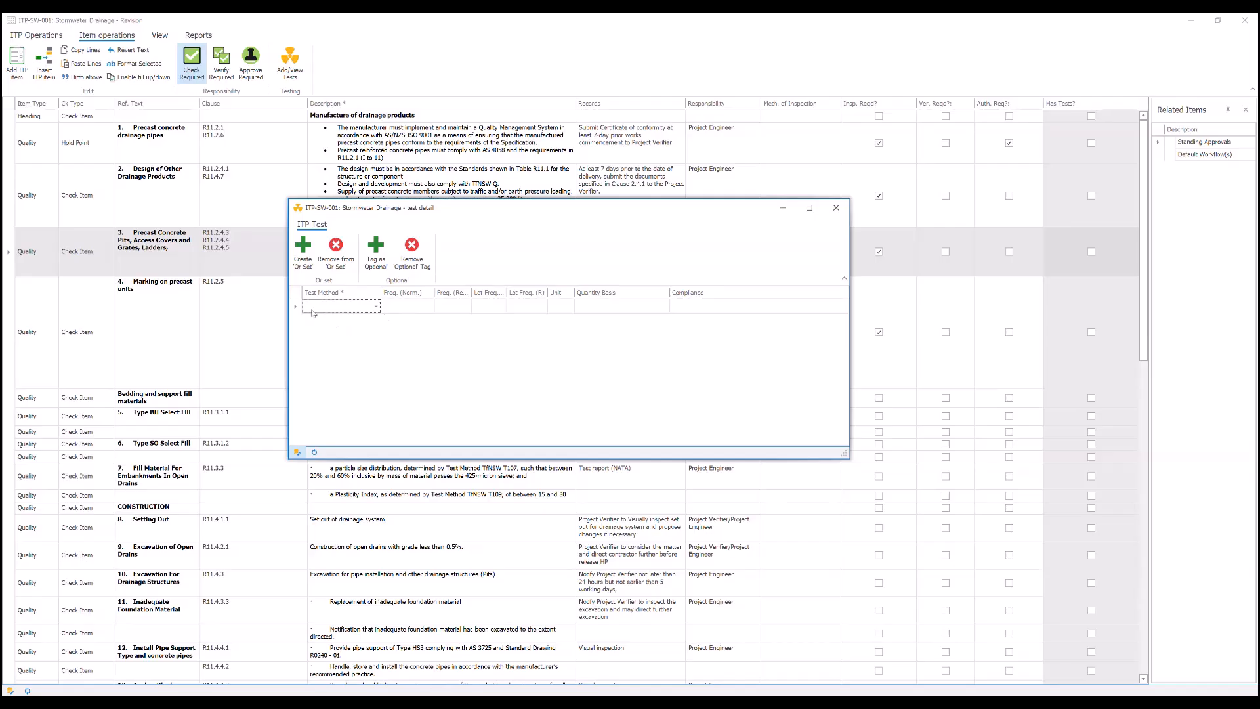
# - Add test method Q141A to item 3, widening the test number list enough to read the full numbers
pyautogui.click(376, 306)
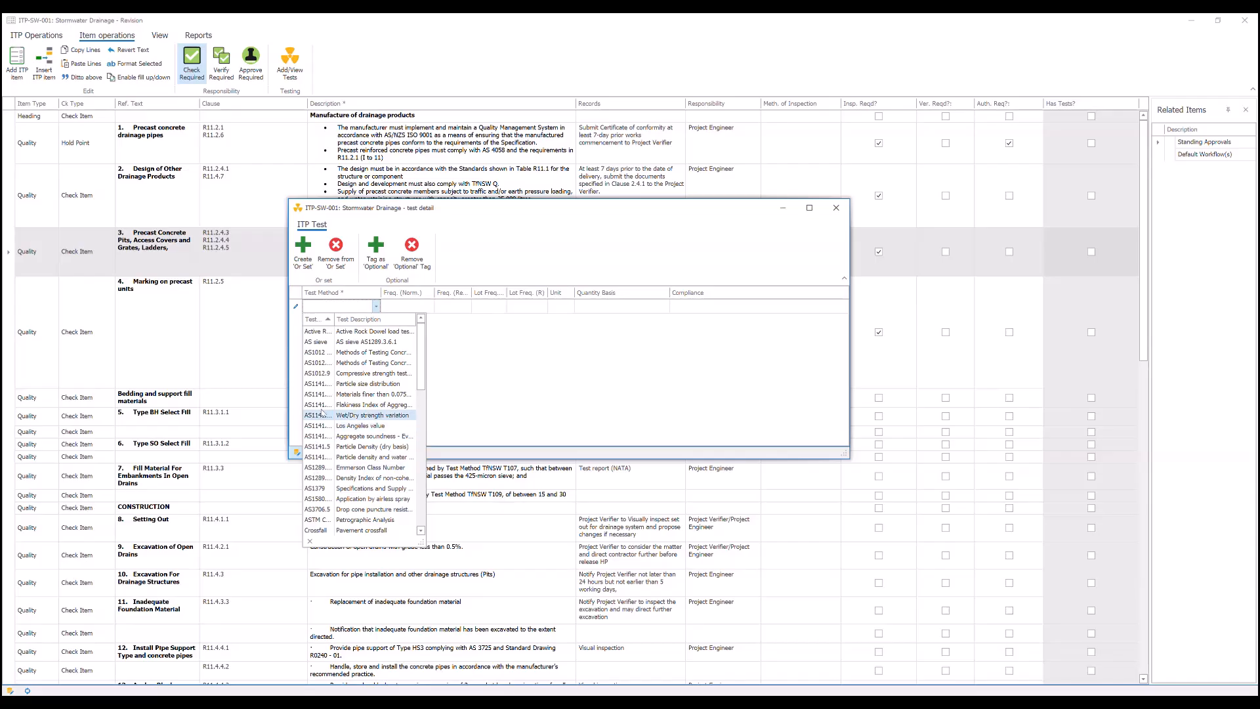
pyautogui.moveTo(334, 318); pyautogui.dragTo(343, 318)
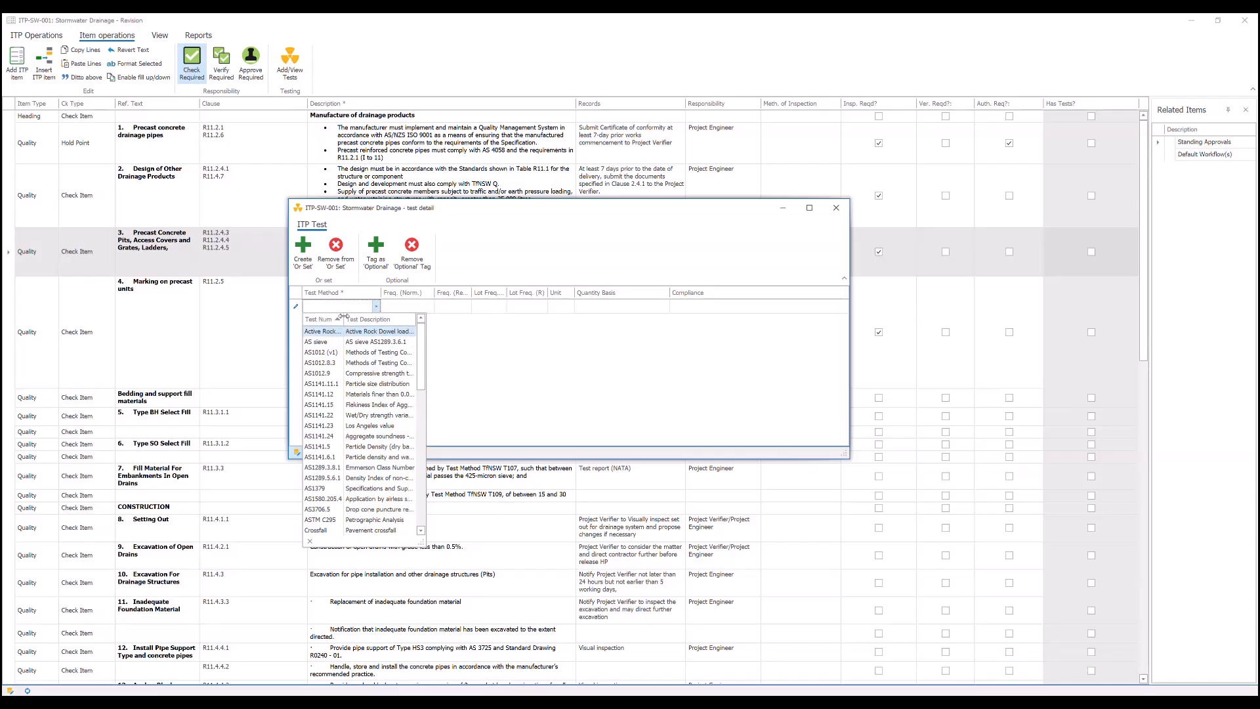
pyautogui.scroll(-8, 363, 414)
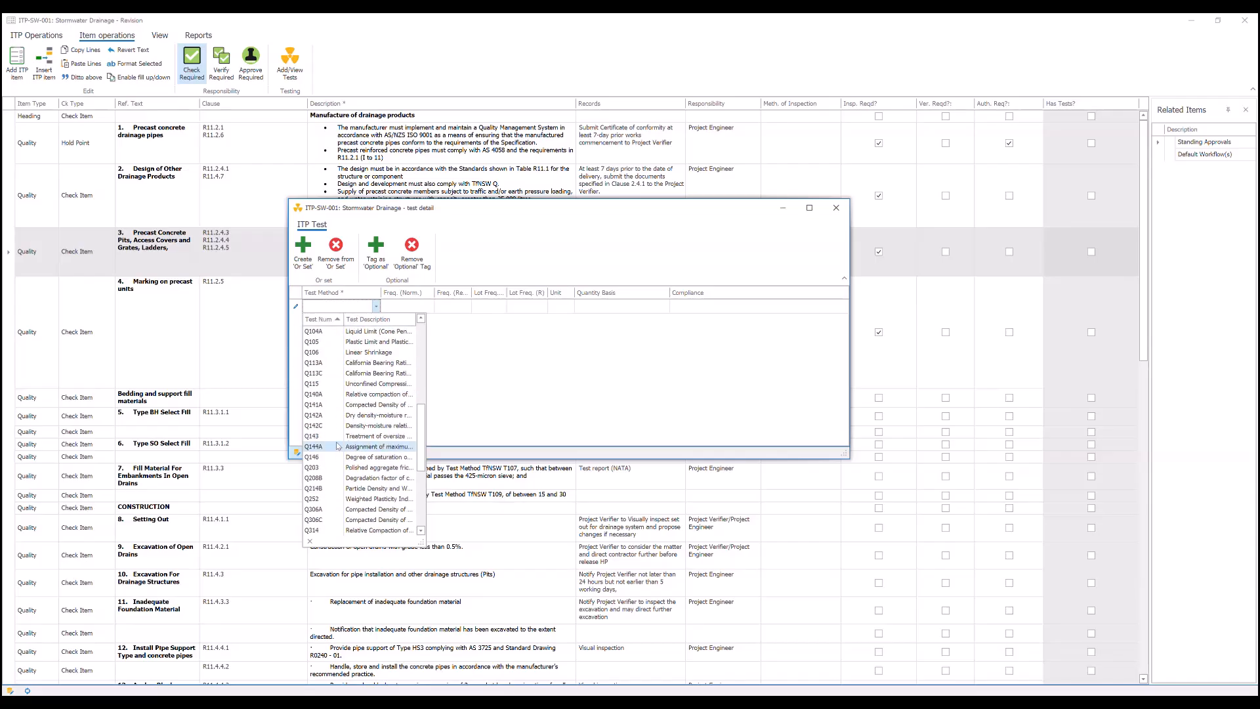
pyautogui.click(375, 406)
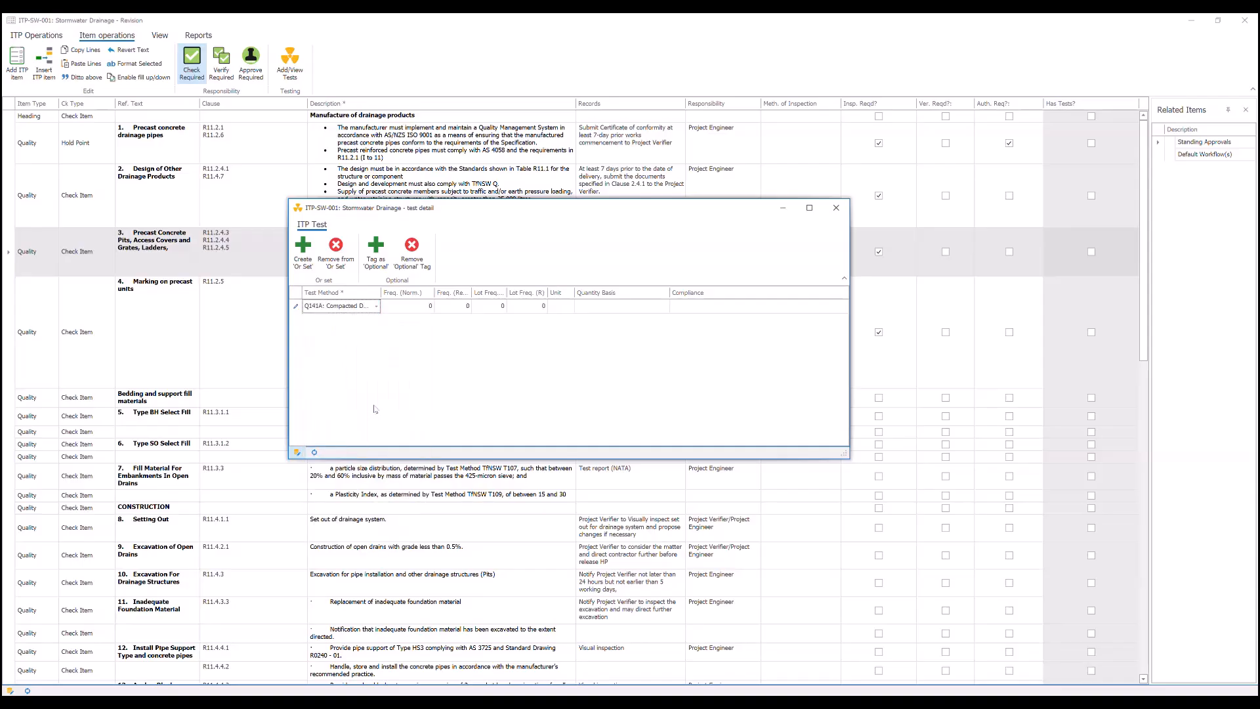
# - Set the Q141A test frequencies to 200 normal and 400 reduced, and both lot frequencies to 4
pyautogui.click(410, 306)
pyautogui.doubleClick(429, 307)
pyautogui.write('200')
pyautogui.doubleClick(468, 307)
pyautogui.write('400')
pyautogui.doubleClick(490, 307)
pyautogui.write('4')
pyautogui.press('Tab')
pyautogui.write('4')
# - Set the Q141A test's unit to Lin m and its quantity basis to Lot Length
pyautogui.click(563, 307)
pyautogui.write('Lin m')
pyautogui.press('Tab')
pyautogui.click(665, 307)
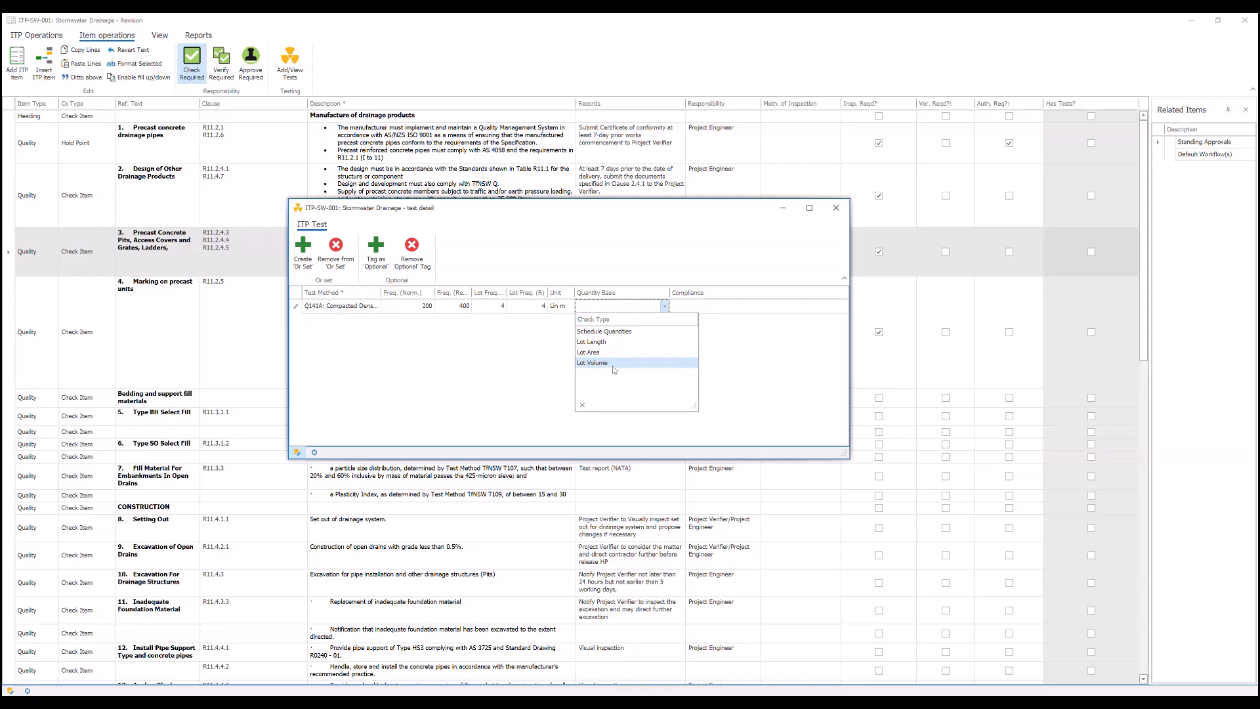
pyautogui.click(613, 343)
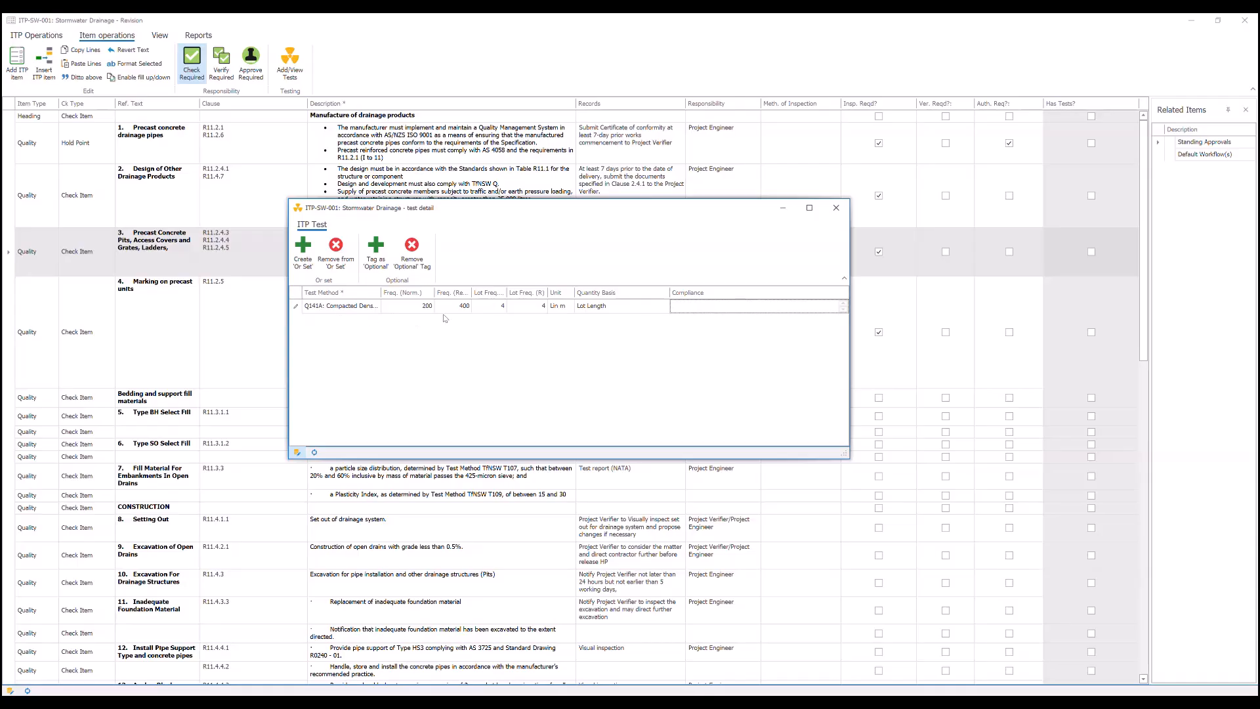
# - Enter >95% MDD as the Q141A test's compliance, save the test and close the test details
pyautogui.write('>95% MDD')
pyautogui.press('Return')
pyautogui.press('BackSpace')
pyautogui.press('Tab')
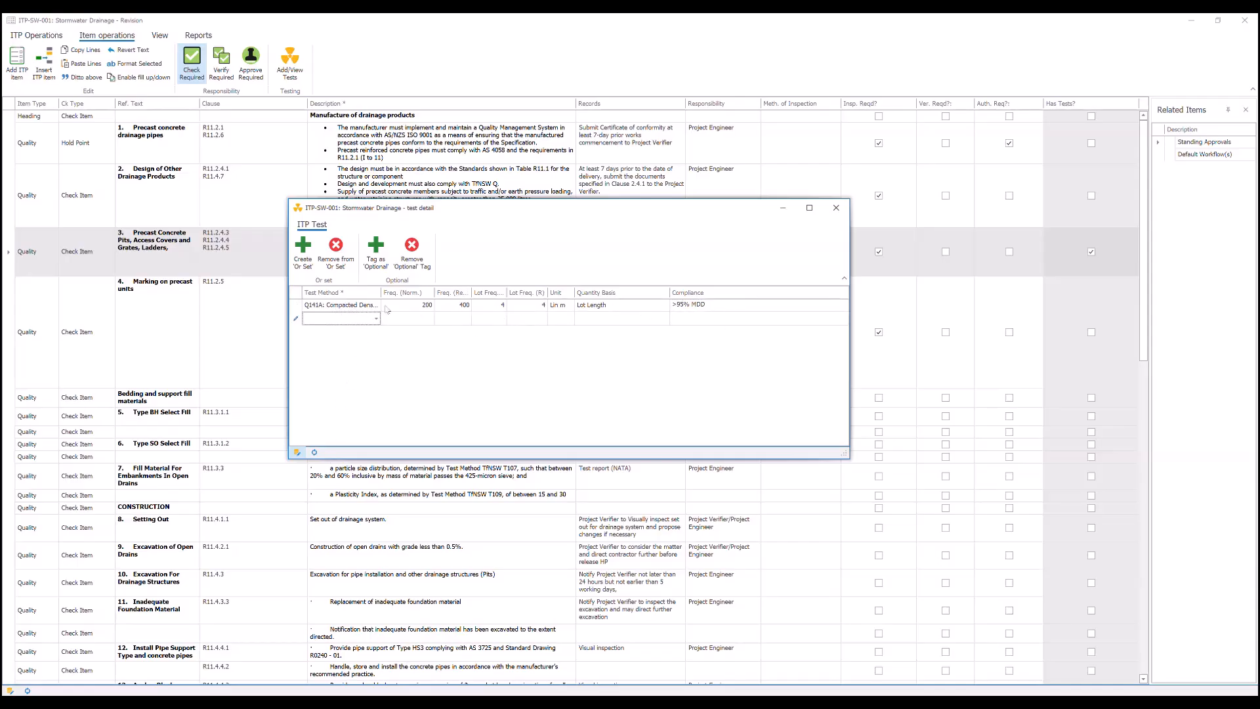
pyautogui.click(296, 453)
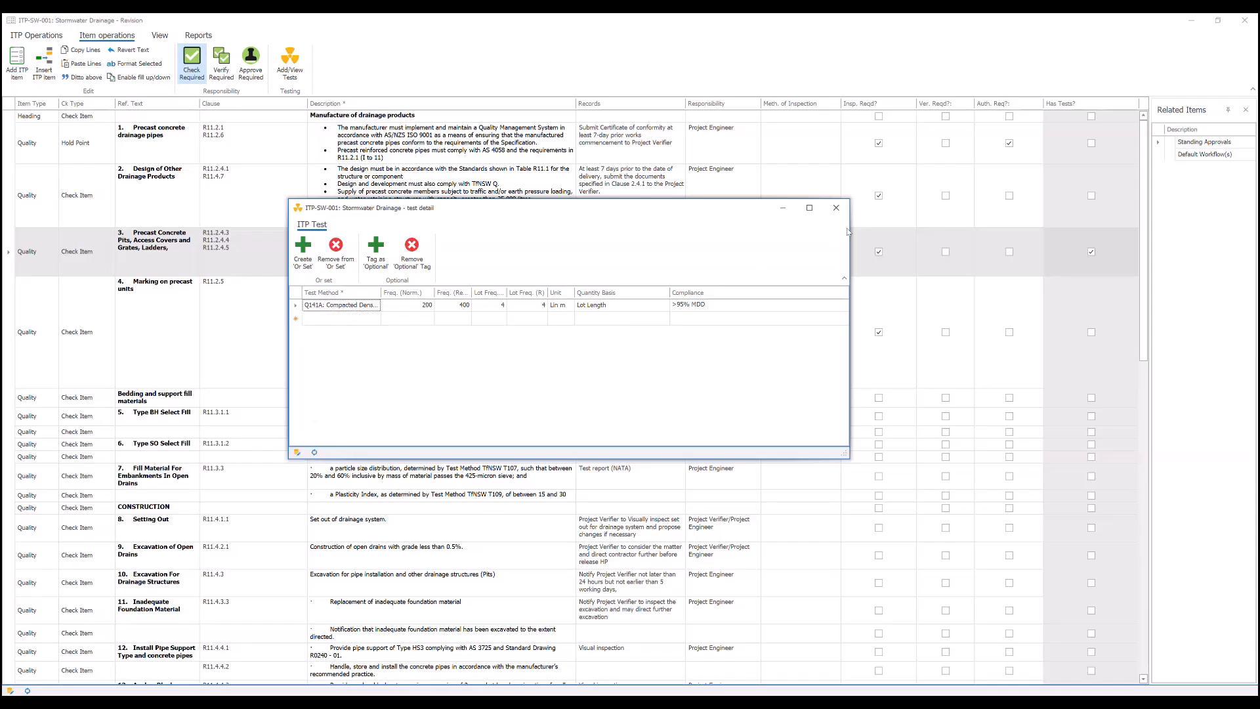
pyautogui.click(836, 208)
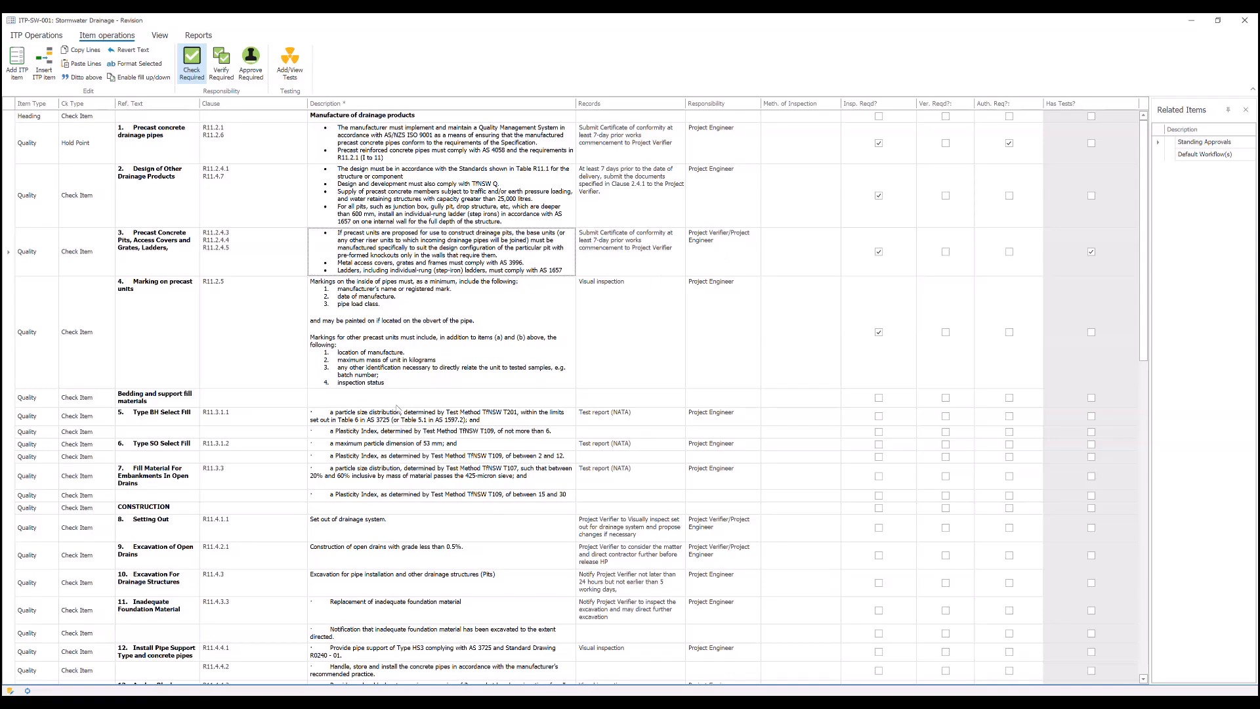
# - Select all rows of the ITP and enable editing for bulk formatting
pyautogui.click(405, 360)
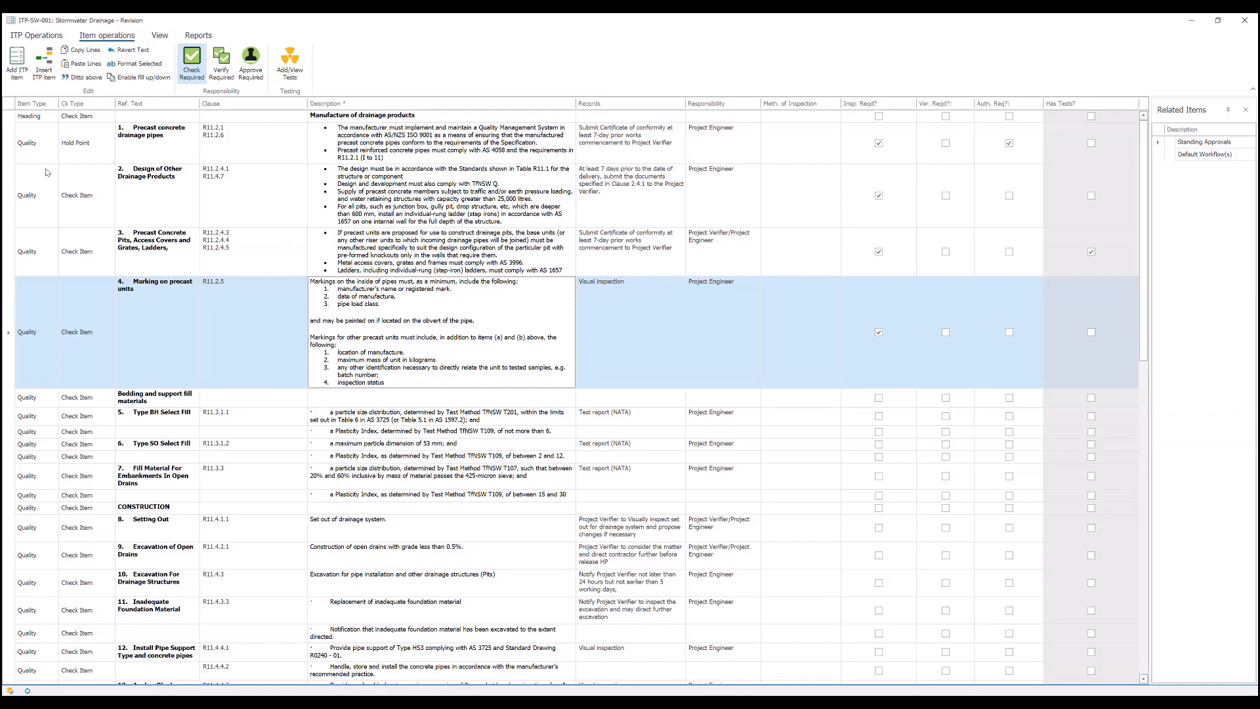
pyautogui.hotkey('ctrl', 'a')
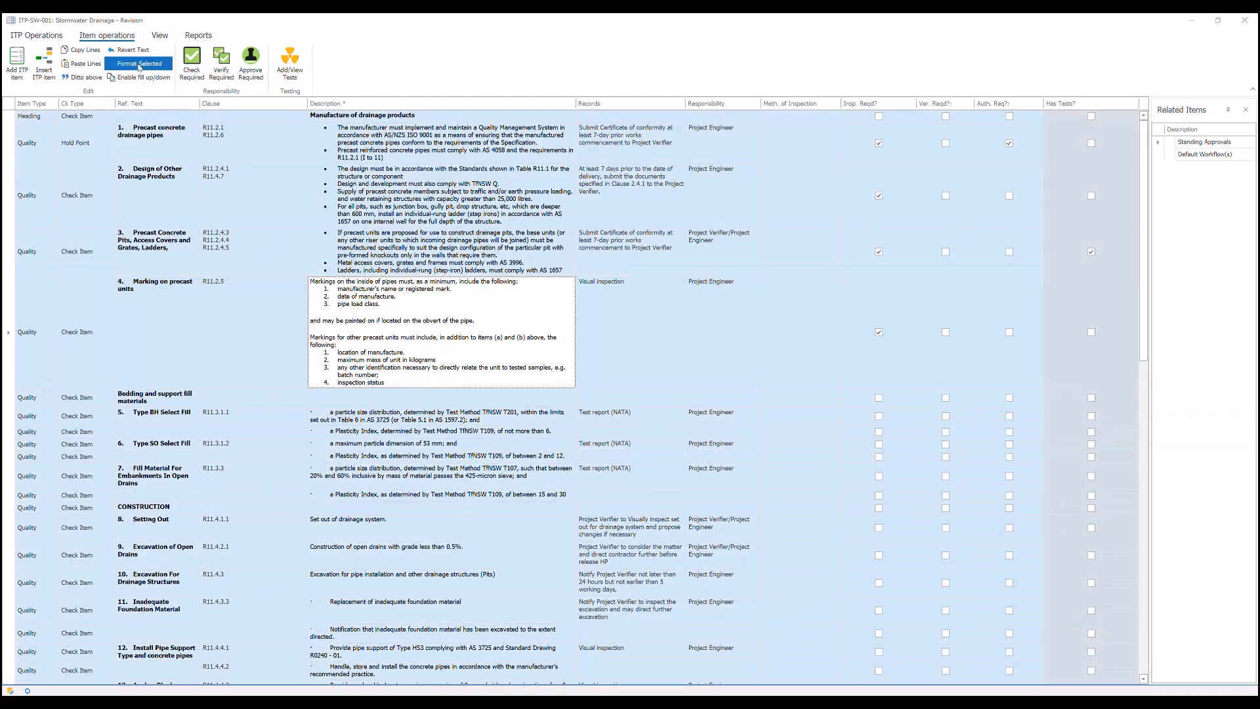
pyautogui.click(135, 64)
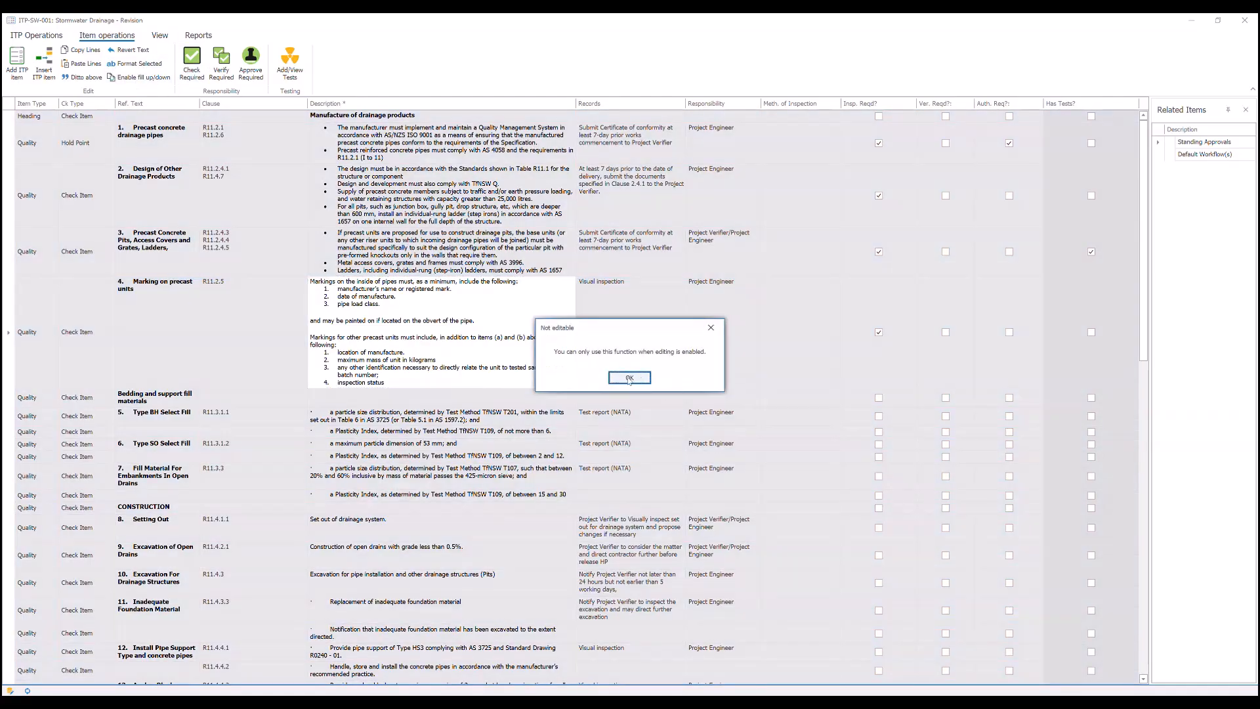
pyautogui.click(629, 378)
pyautogui.rightClick(568, 319)
pyautogui.click(599, 329)
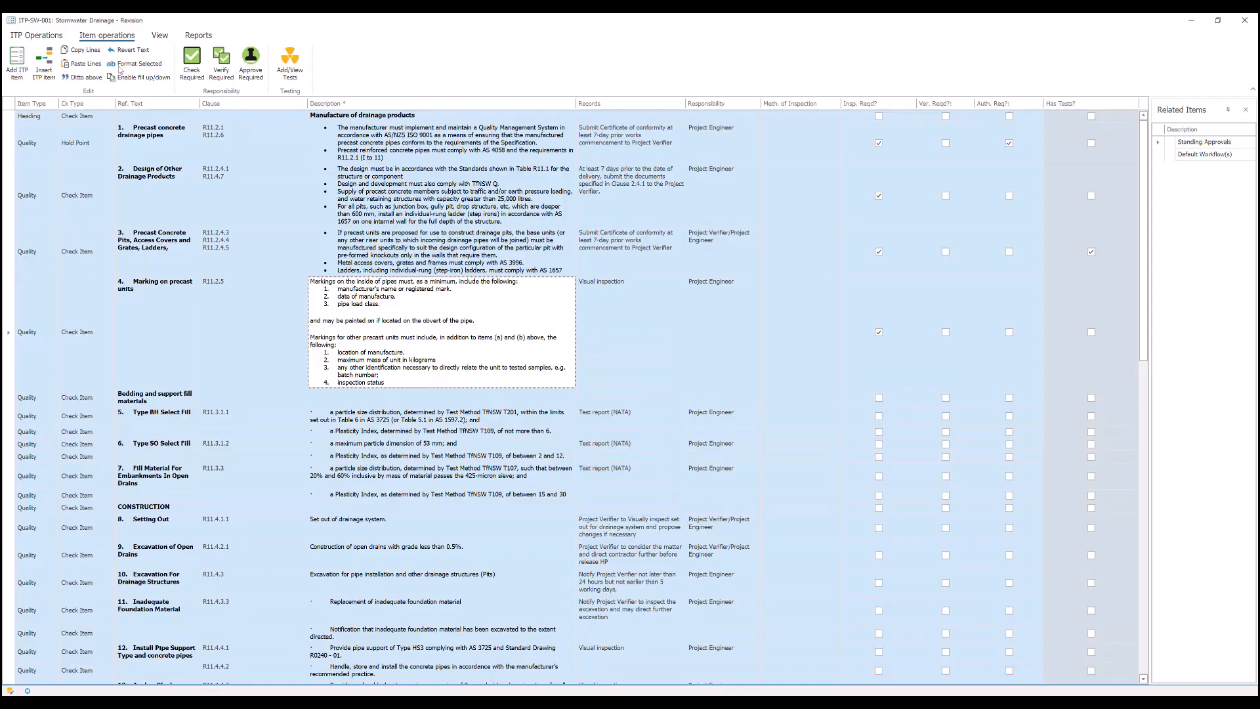
# - Format the selected rows' font as Segoe UI, size 9, choose a text colour and accept the font settings
pyautogui.click(133, 67)
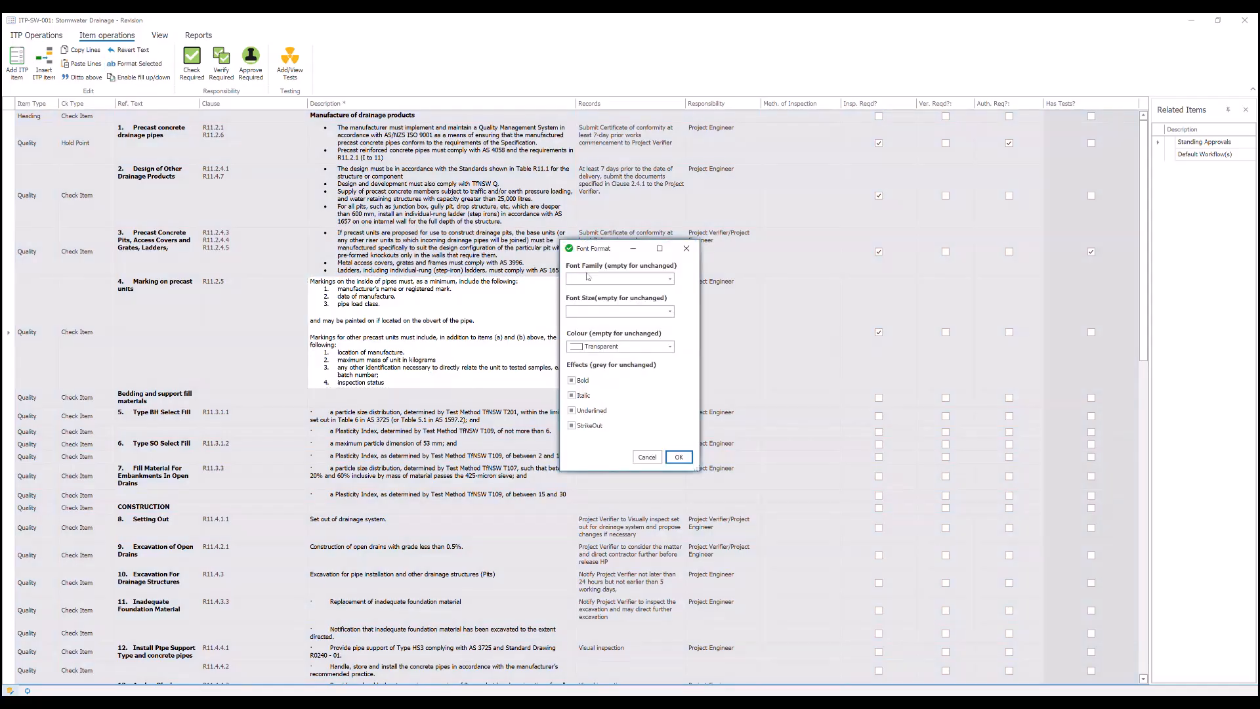
pyautogui.click(670, 279)
pyautogui.write('Segu')
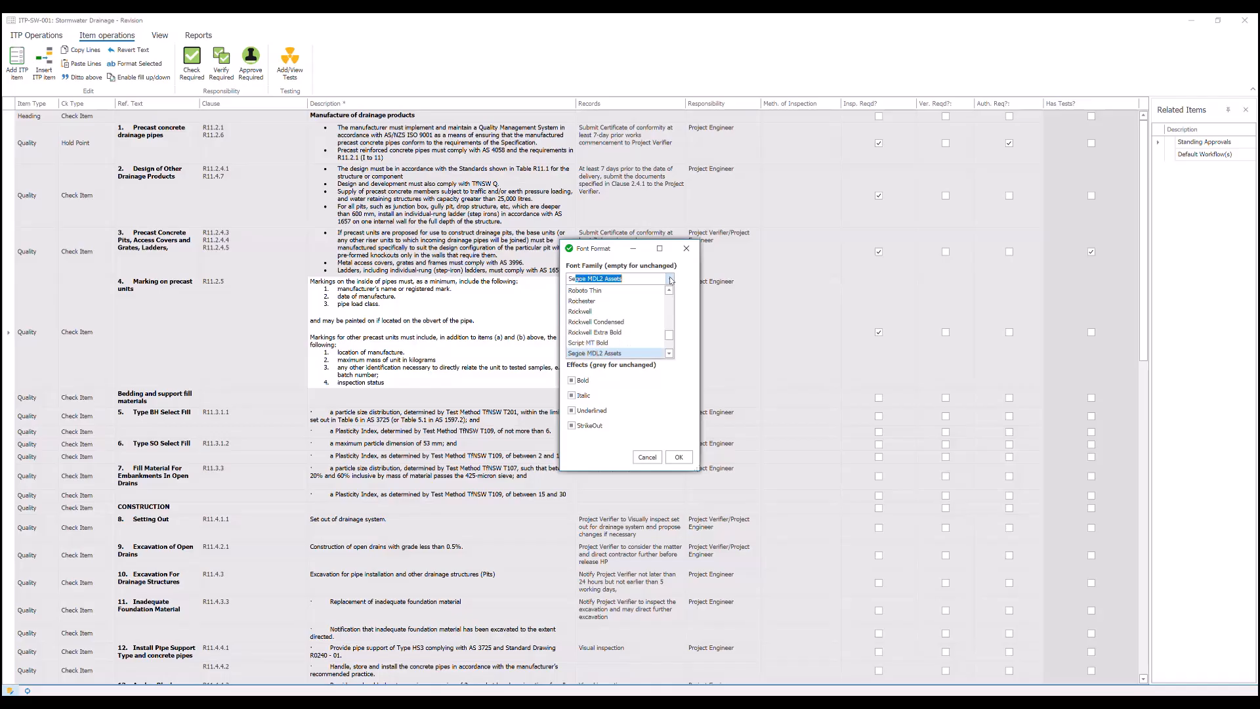
pyautogui.scroll(-1, 617, 322)
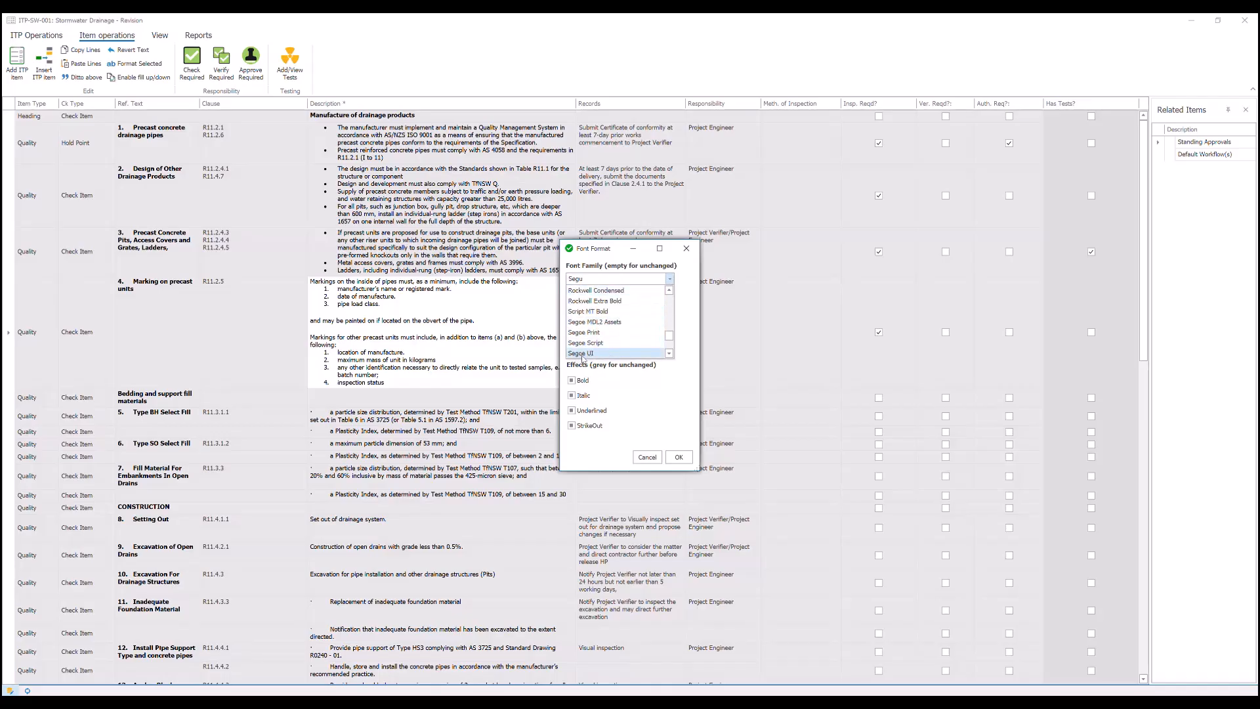
pyautogui.click(583, 354)
pyautogui.click(671, 313)
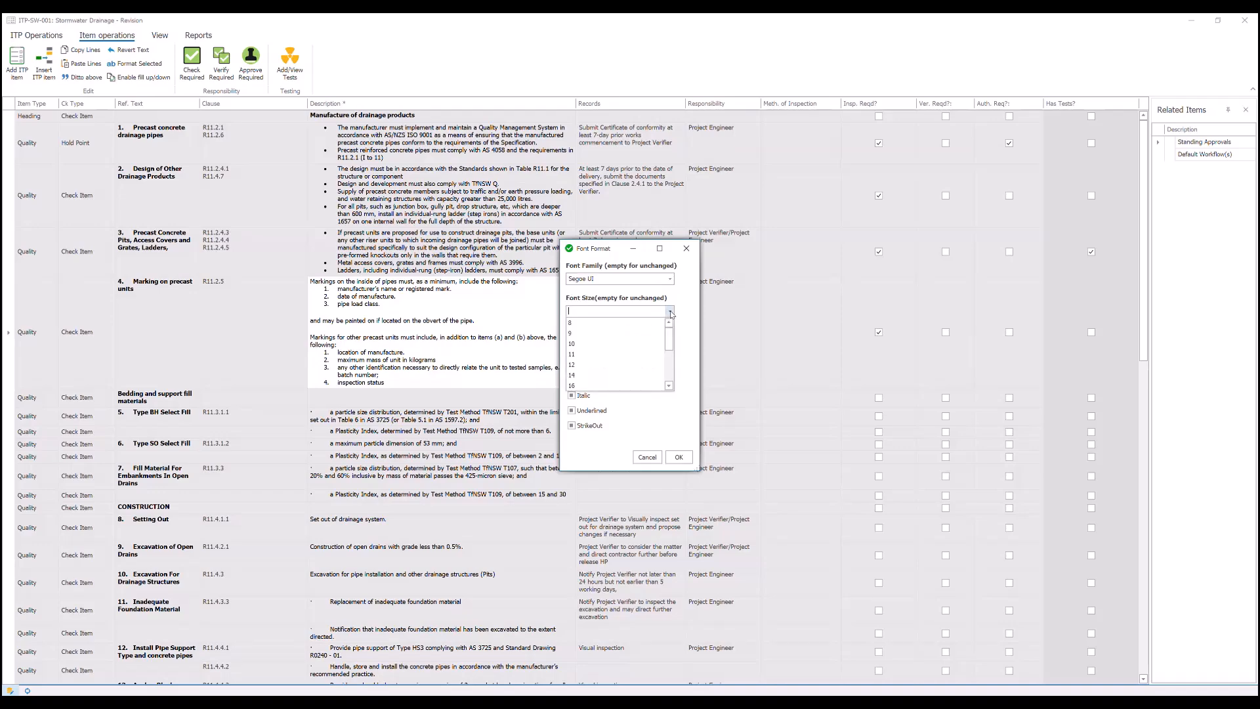
pyautogui.click(600, 335)
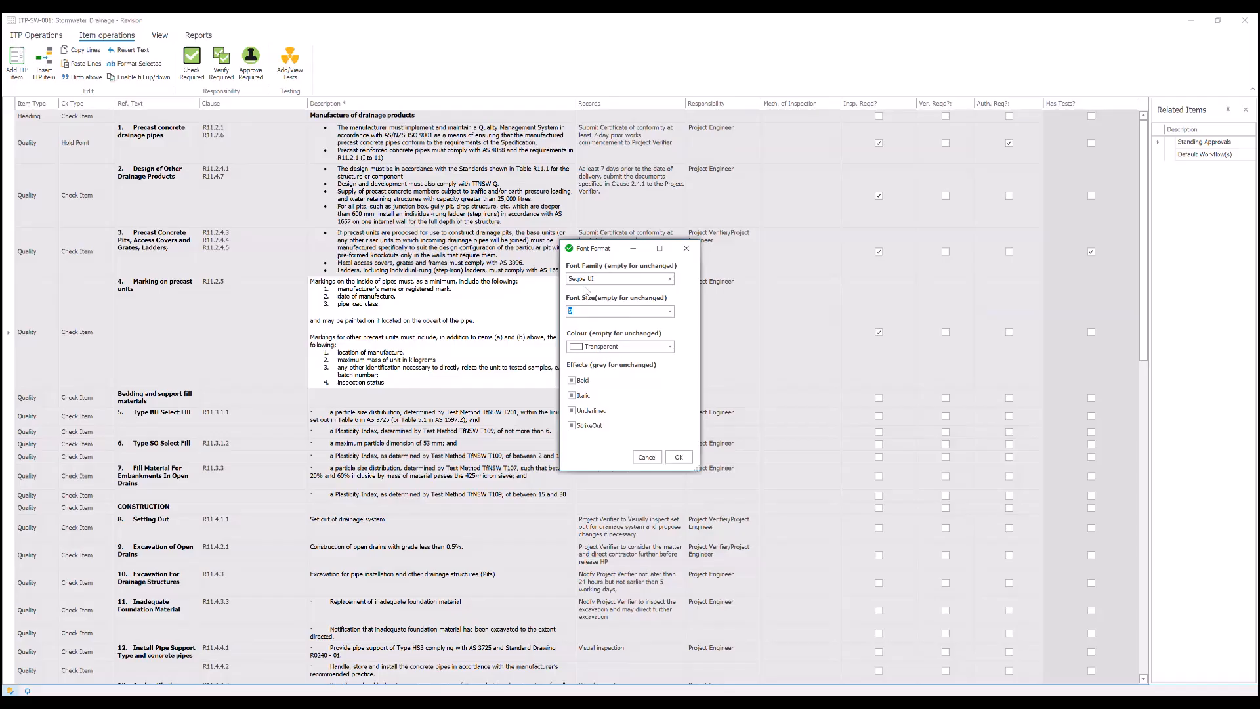
pyautogui.click(669, 346)
pyautogui.click(624, 380)
pyautogui.click(679, 457)
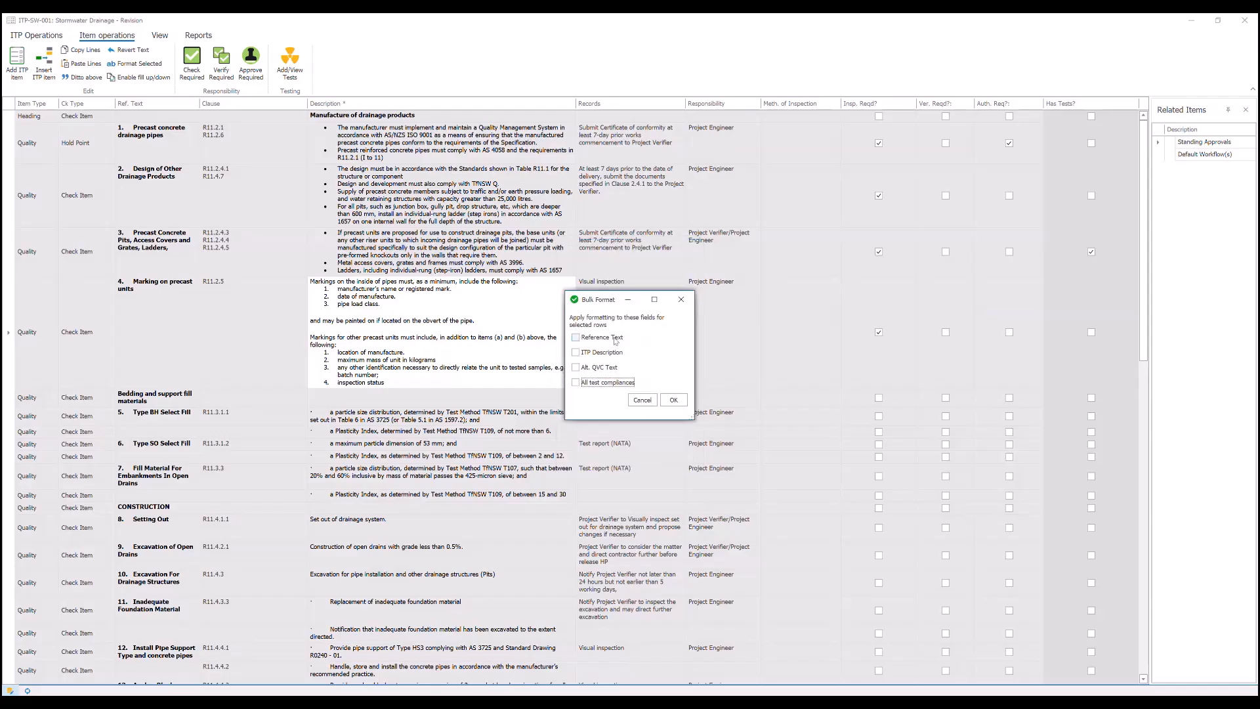
# - Apply the bulk formatting to Reference Text, ITP Description, Alt. QVC Text and All test compliances
pyautogui.click(576, 338)
pyautogui.click(577, 353)
pyautogui.click(577, 368)
pyautogui.click(576, 383)
pyautogui.click(674, 400)
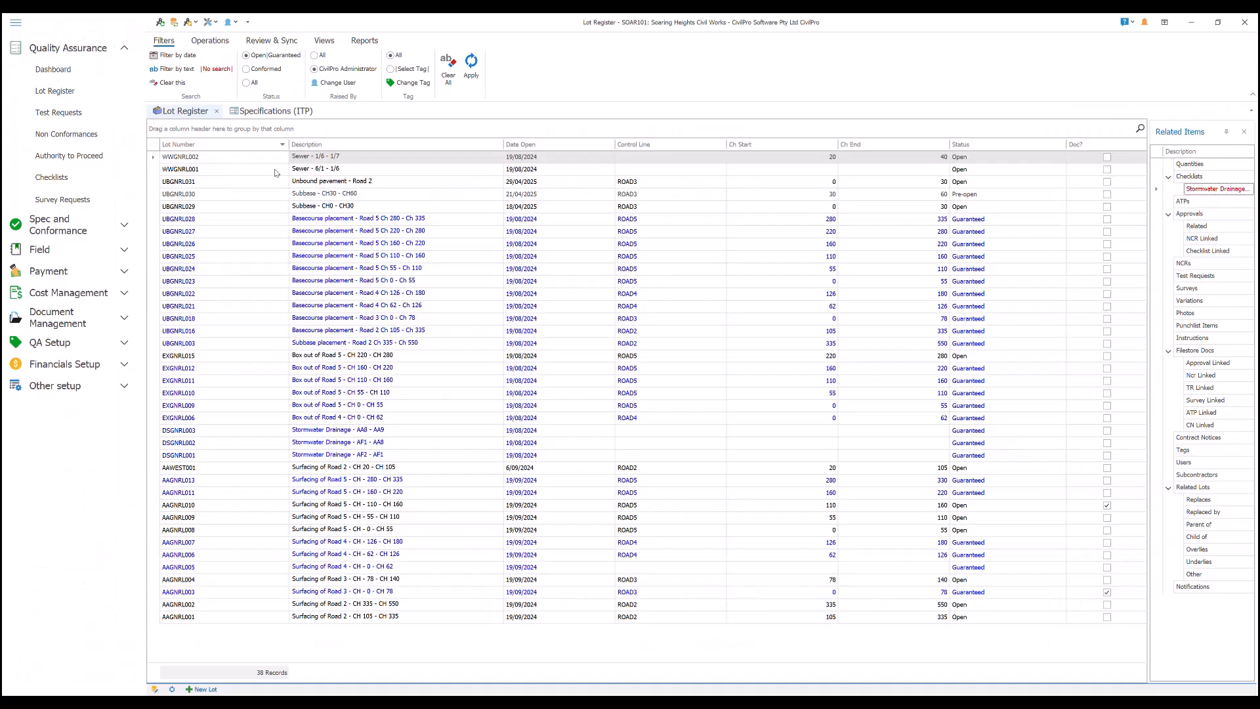
# - Link the Stormwater Drainage ITP (ITP-SW-001) as a checklist to lot WWGNRL001, Sewer - 6/1 - 1/6
pyautogui.click(276, 171)
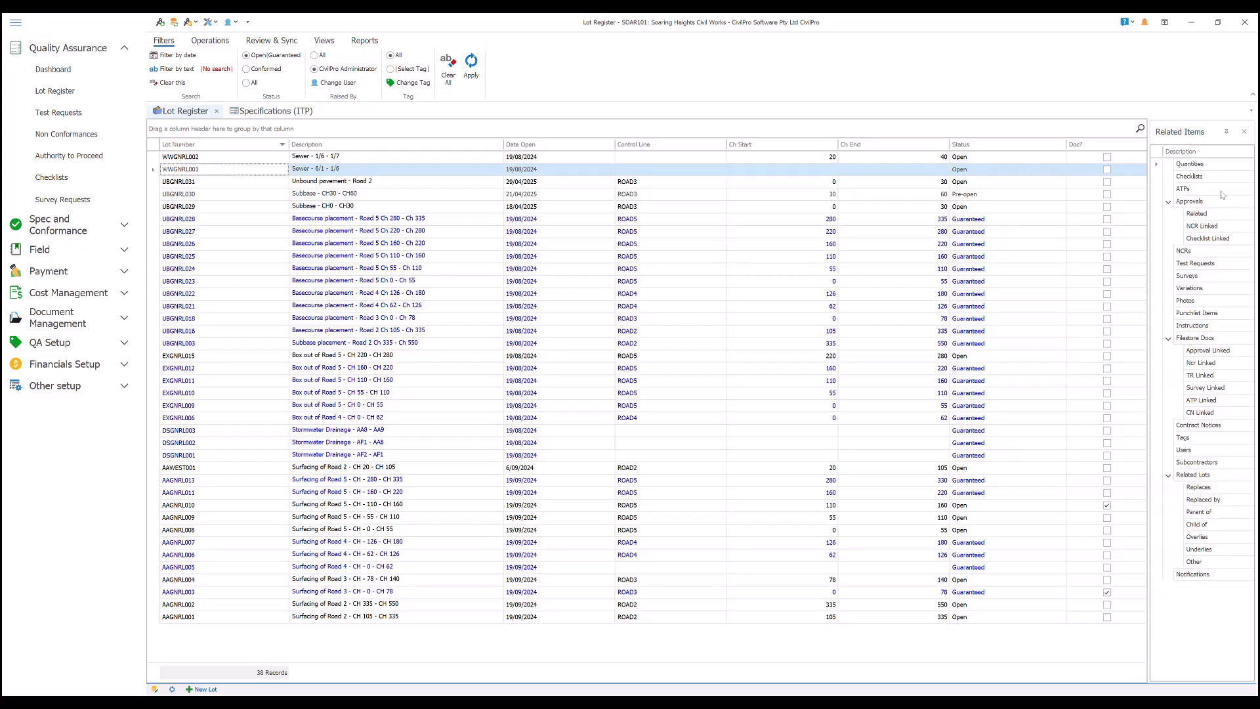
pyautogui.click(1202, 179)
pyautogui.doubleClick(1203, 179)
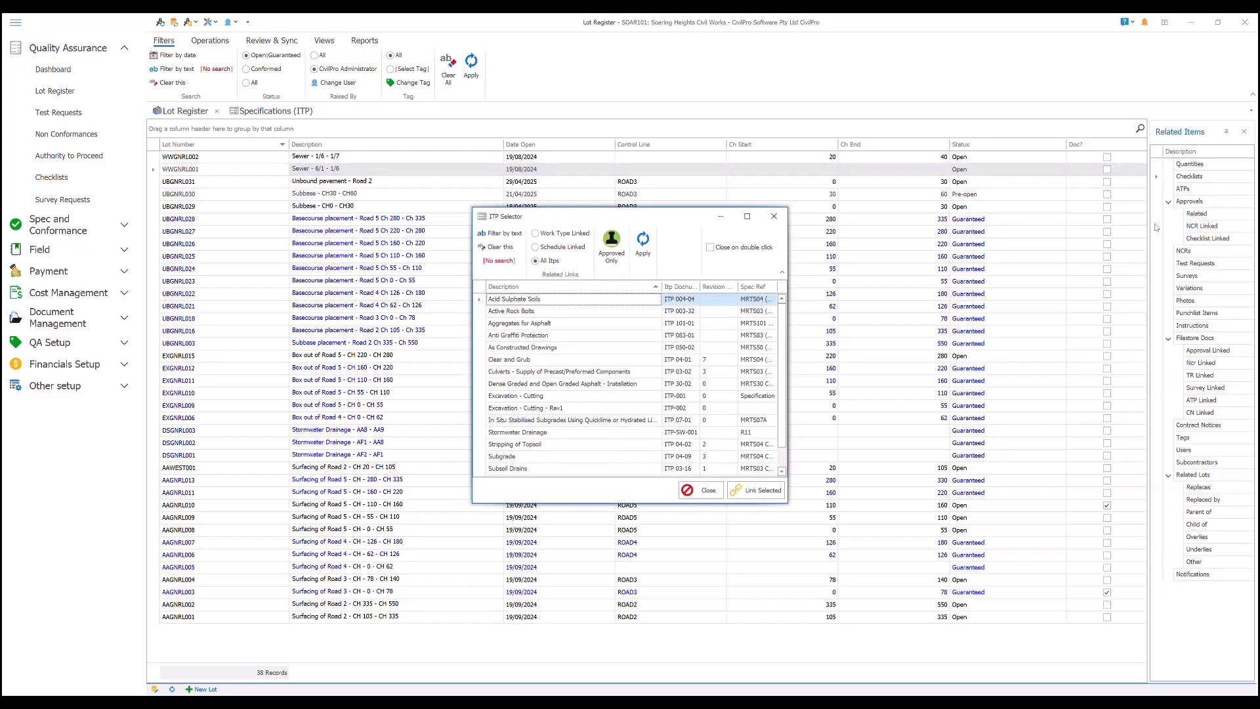
pyautogui.click(526, 433)
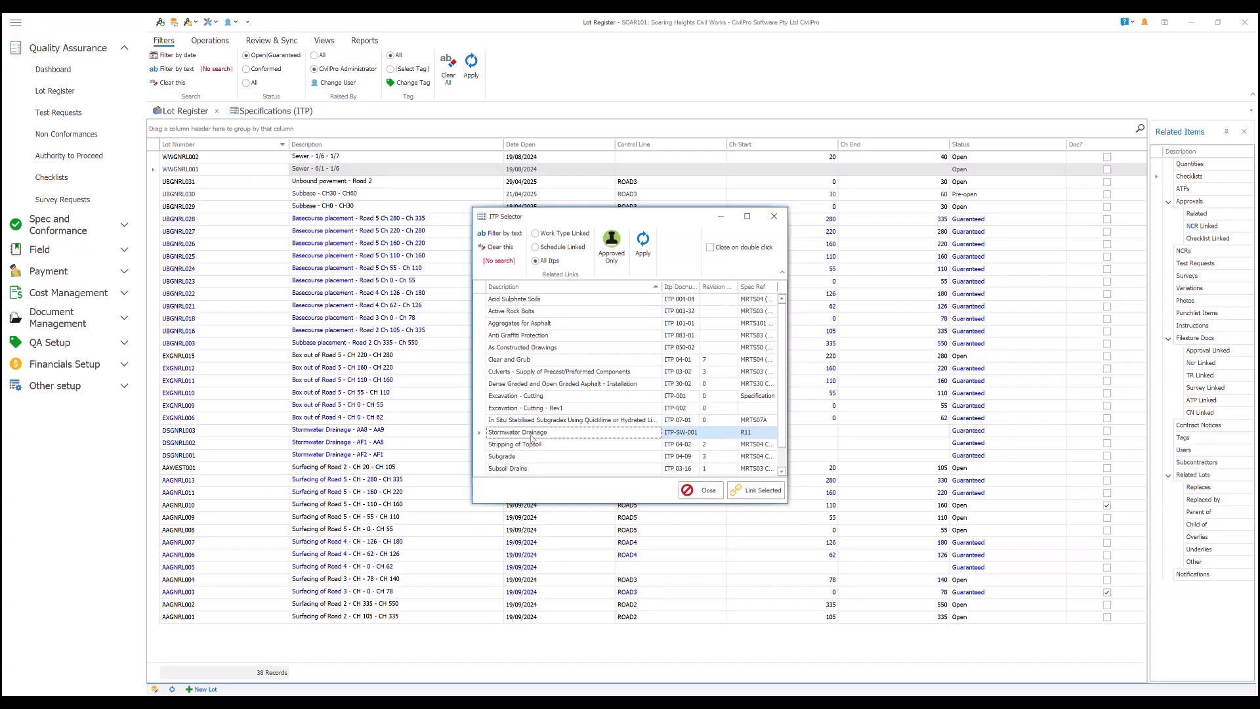
pyautogui.click(756, 490)
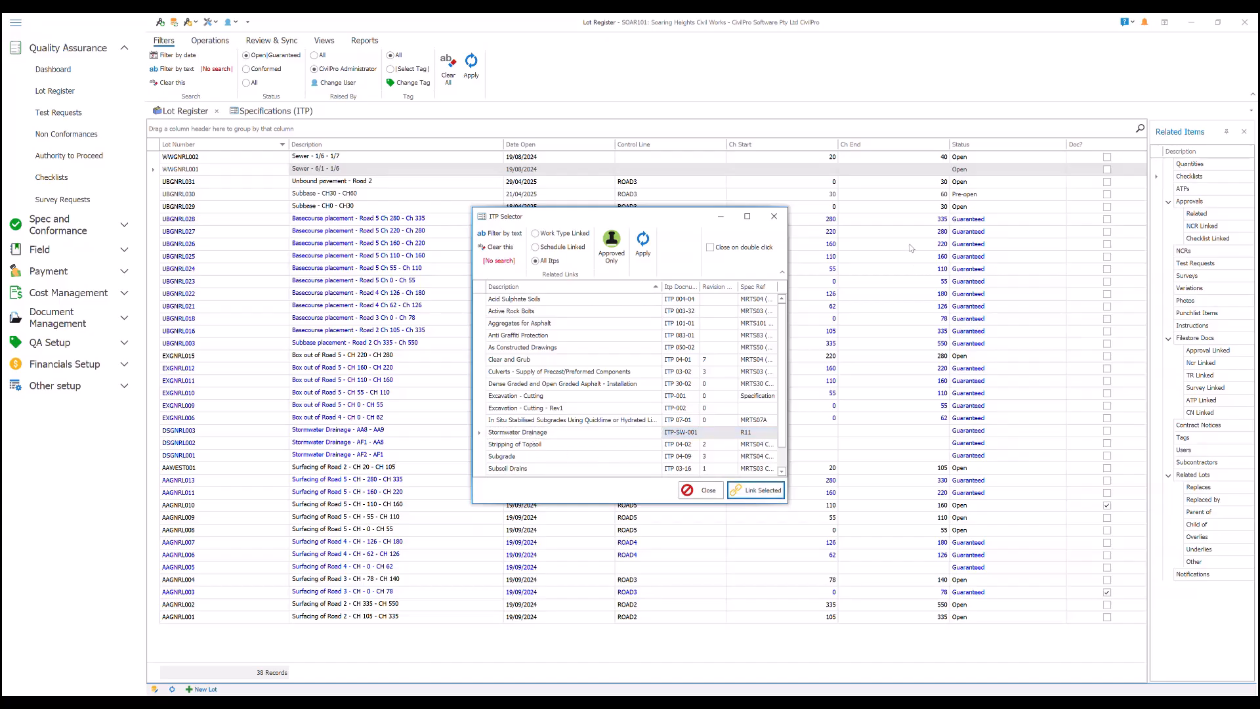
pyautogui.click(774, 216)
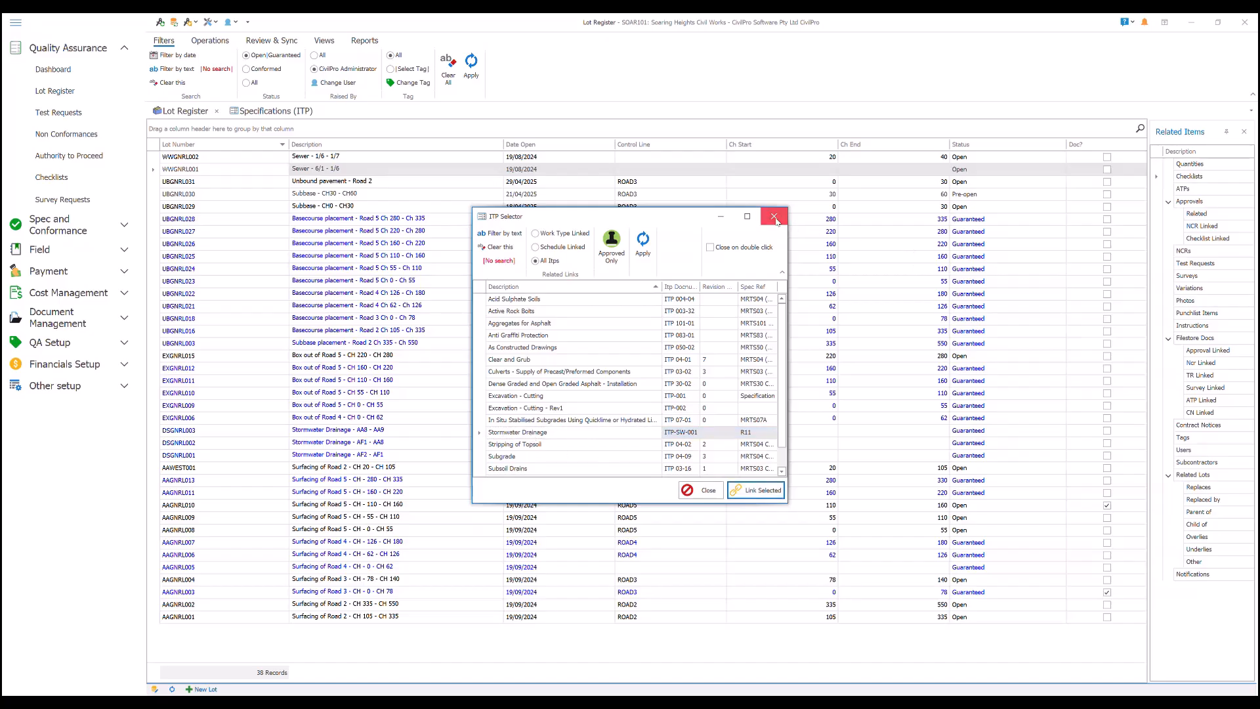
# - Open lot WWGNRL001's Stormwater Drainage checklist and mark item 1, Precast concrete drainage pipes, as checked
pyautogui.click(1201, 190)
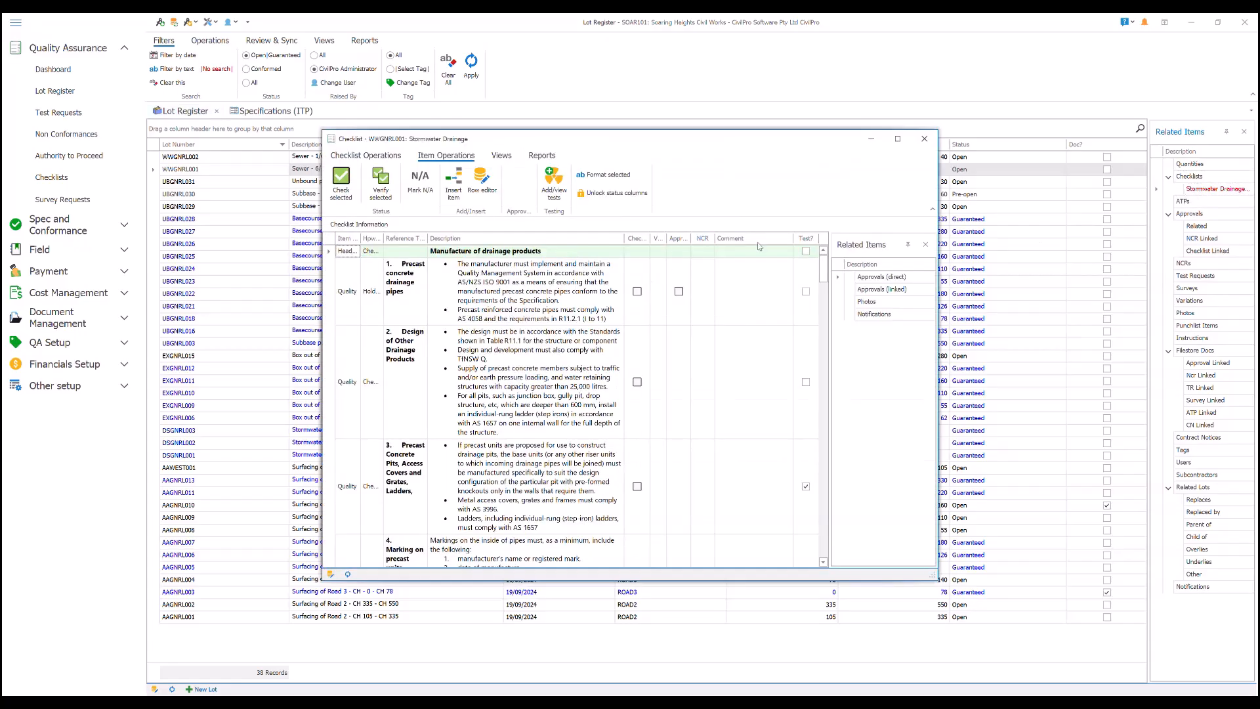
pyautogui.click(898, 139)
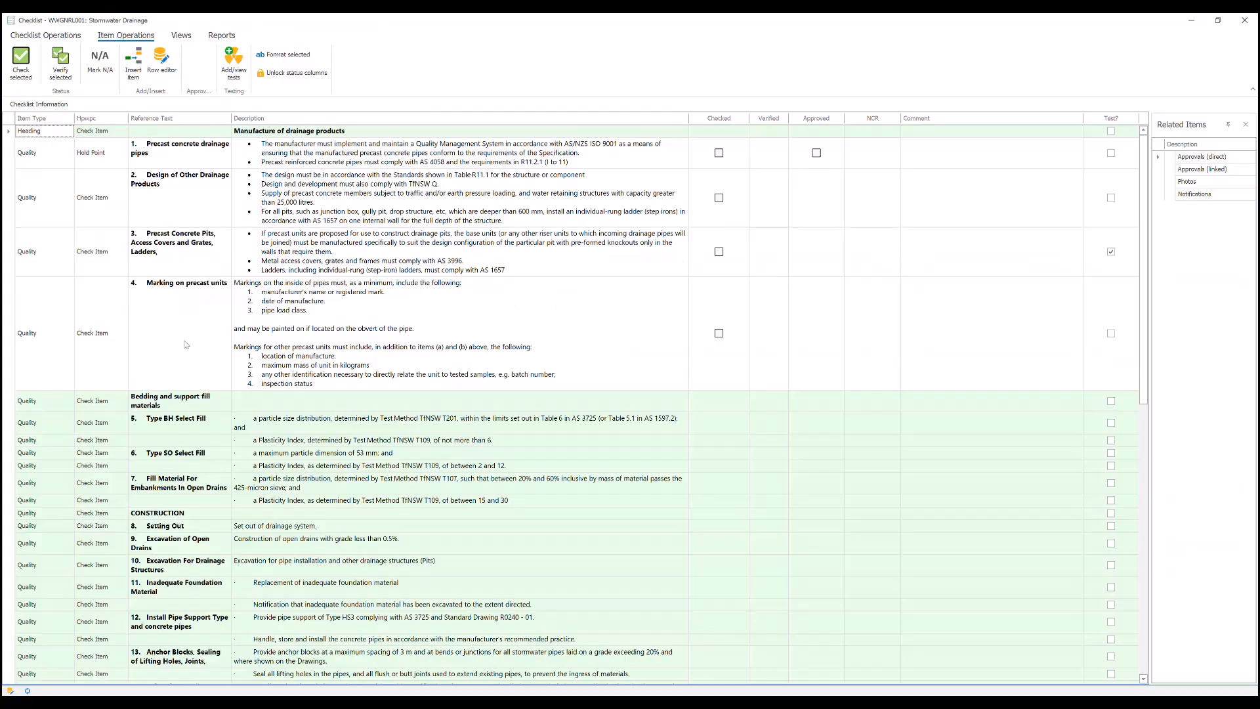
pyautogui.click(720, 156)
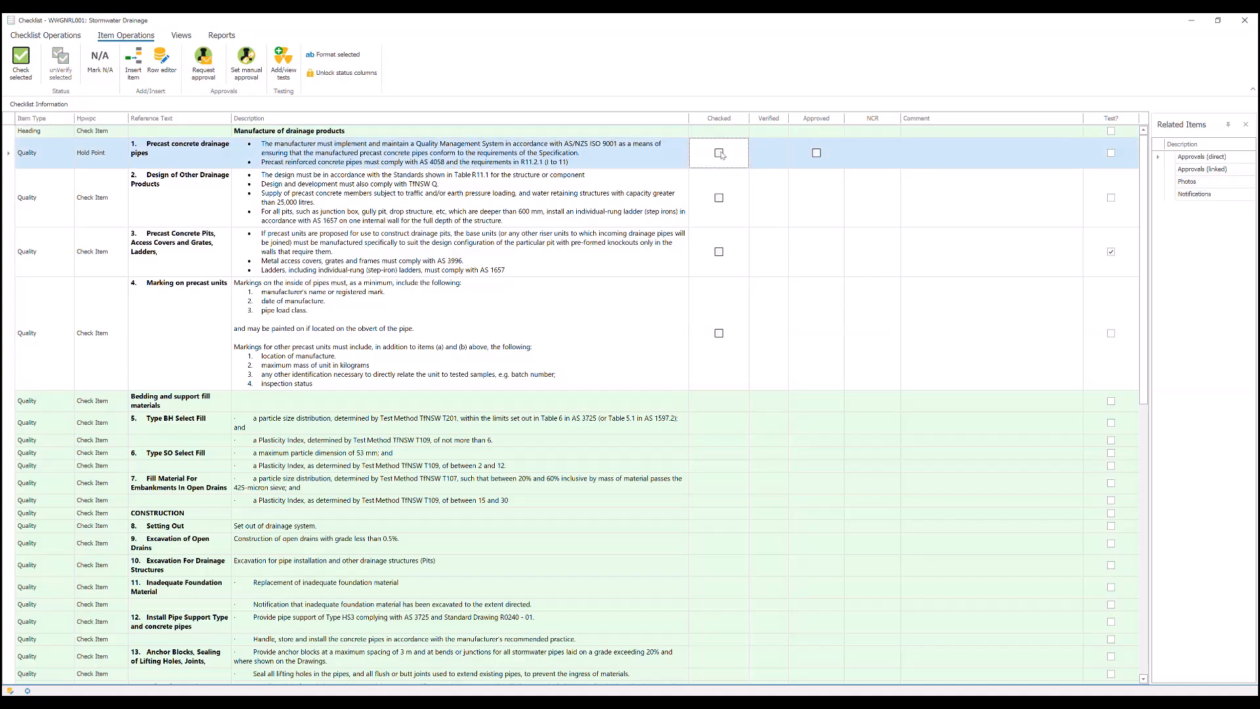
pyautogui.click(720, 154)
# - Review the test details of checklist item 3, Precast Concrete Pits, Access Covers and Grates, Ladders, and close them
pyautogui.click(397, 255)
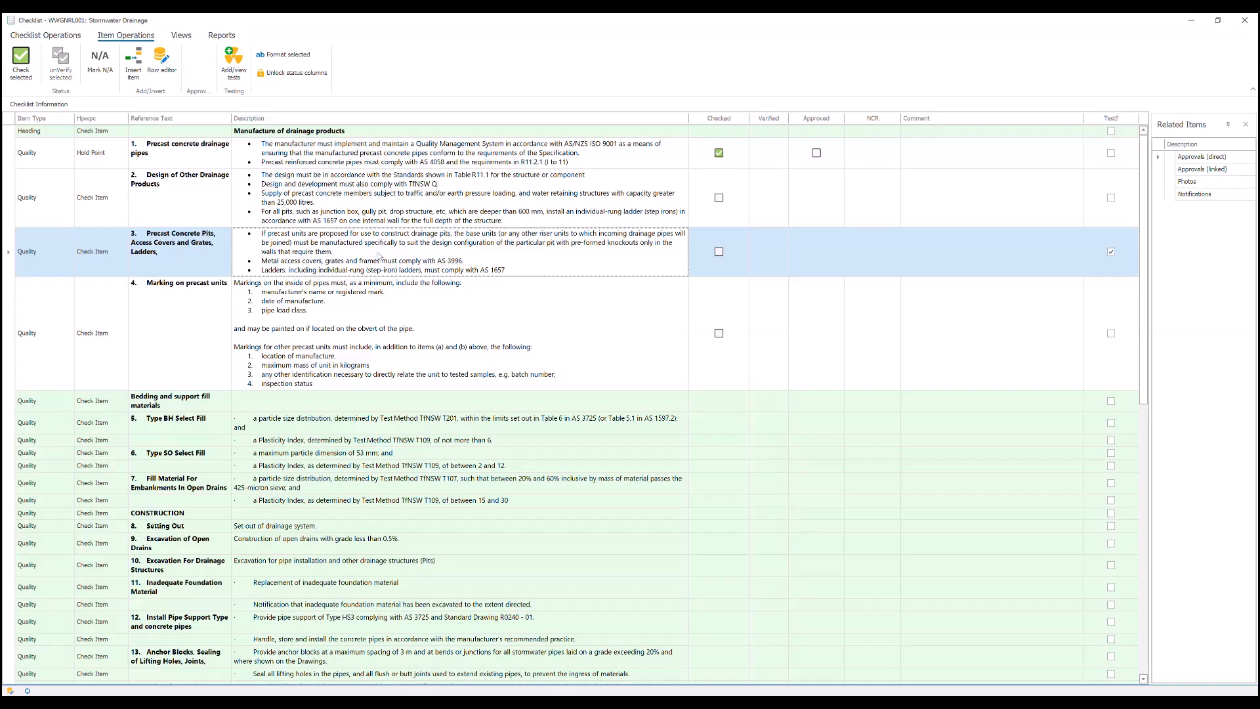
pyautogui.doubleClick(375, 254)
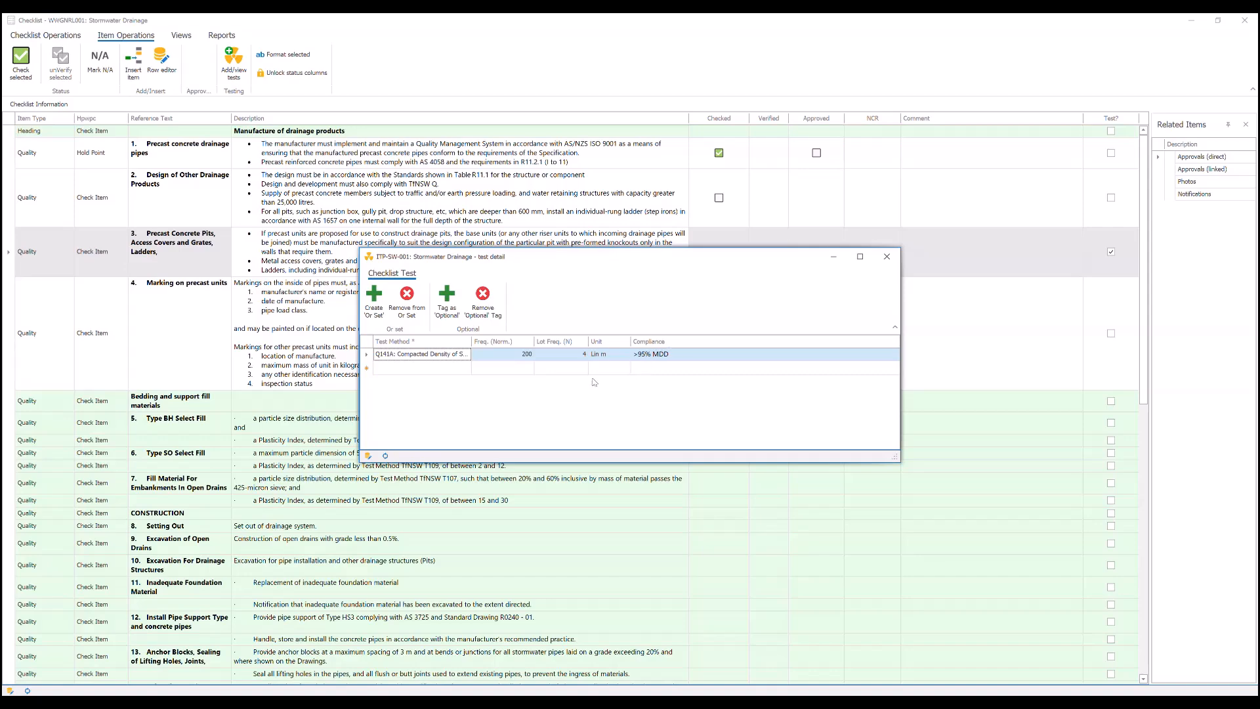
pyautogui.click(887, 258)
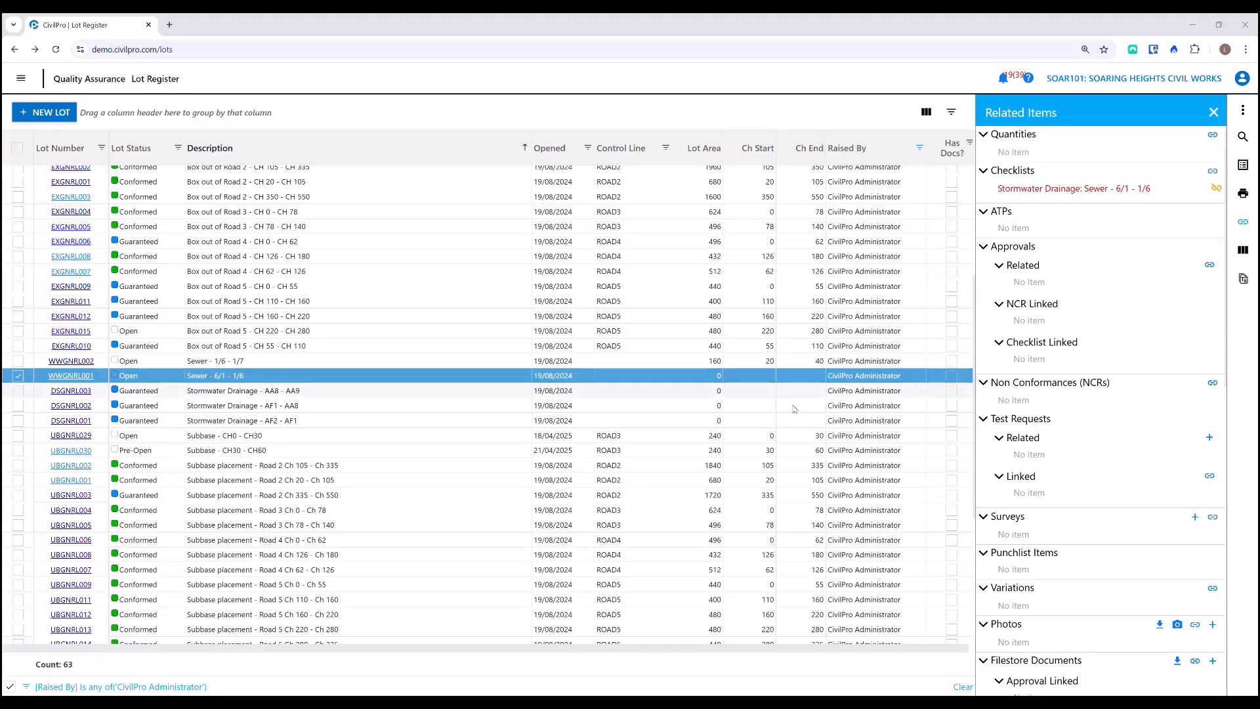
# - Switch to the CivilPro web app, mark the lot checklist's second quality item as checked and show the hold point's approval options
pyautogui.click(1065, 192)
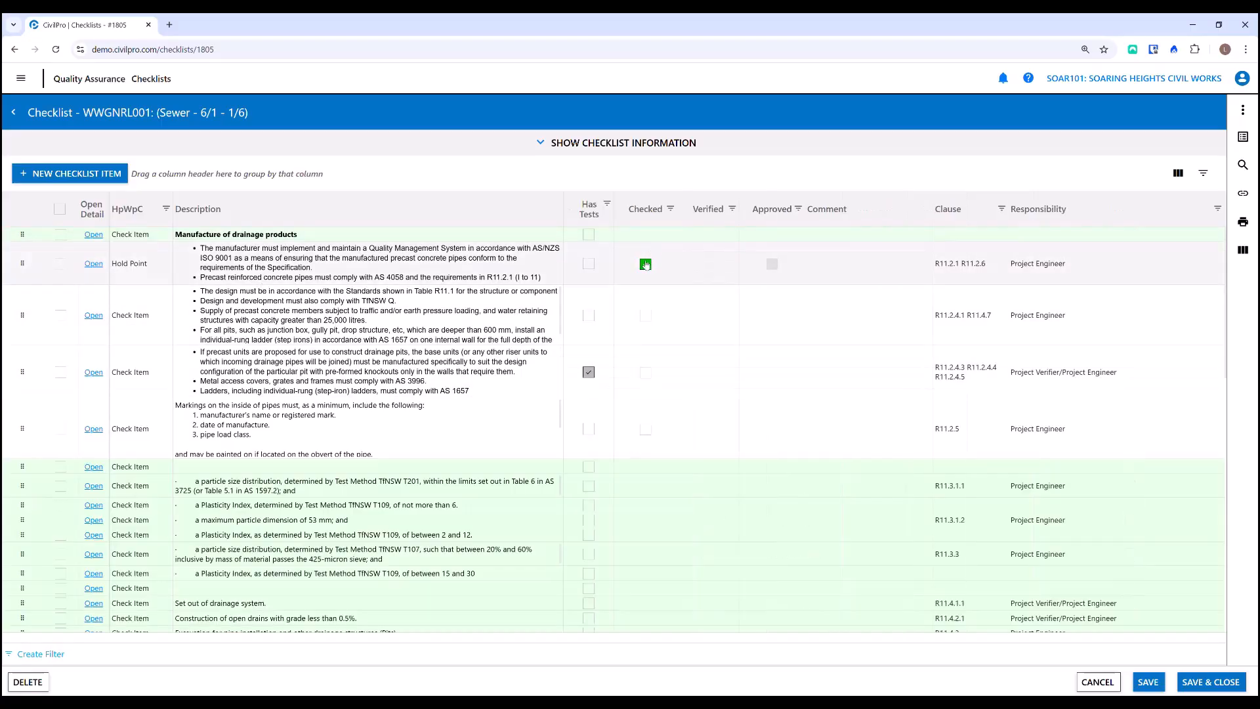
pyautogui.click(647, 318)
pyautogui.click(647, 316)
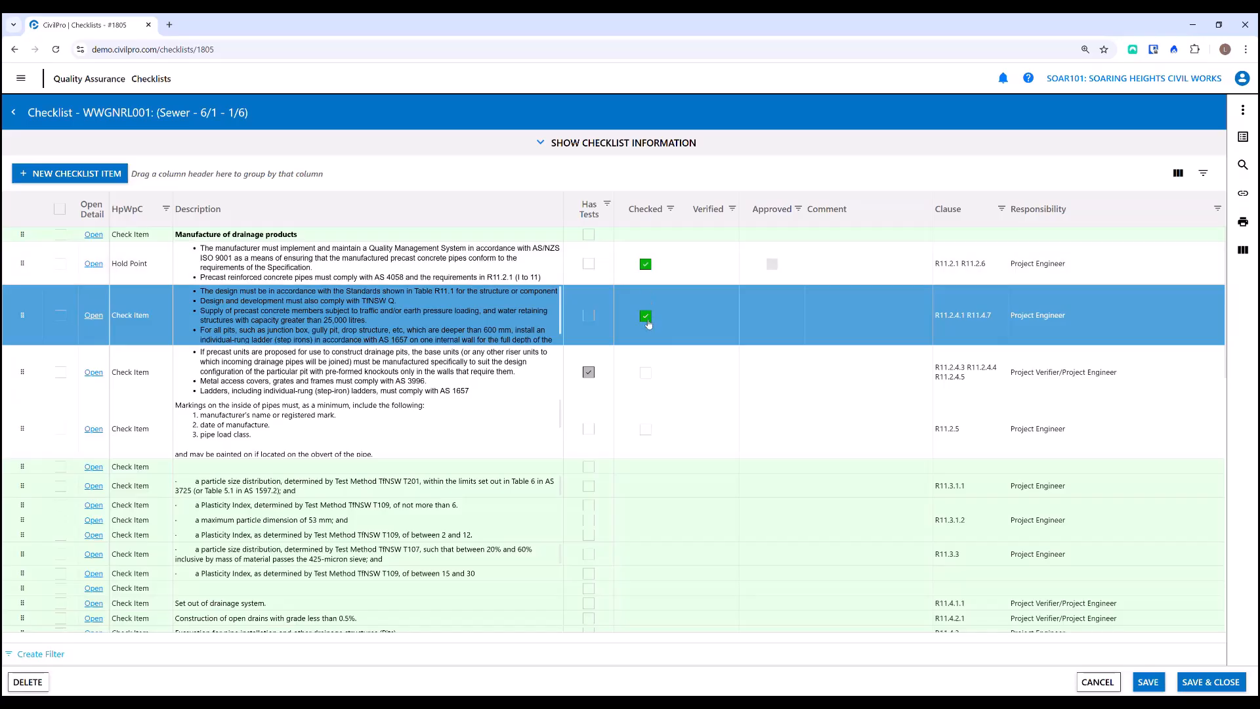
pyautogui.rightClick(772, 266)
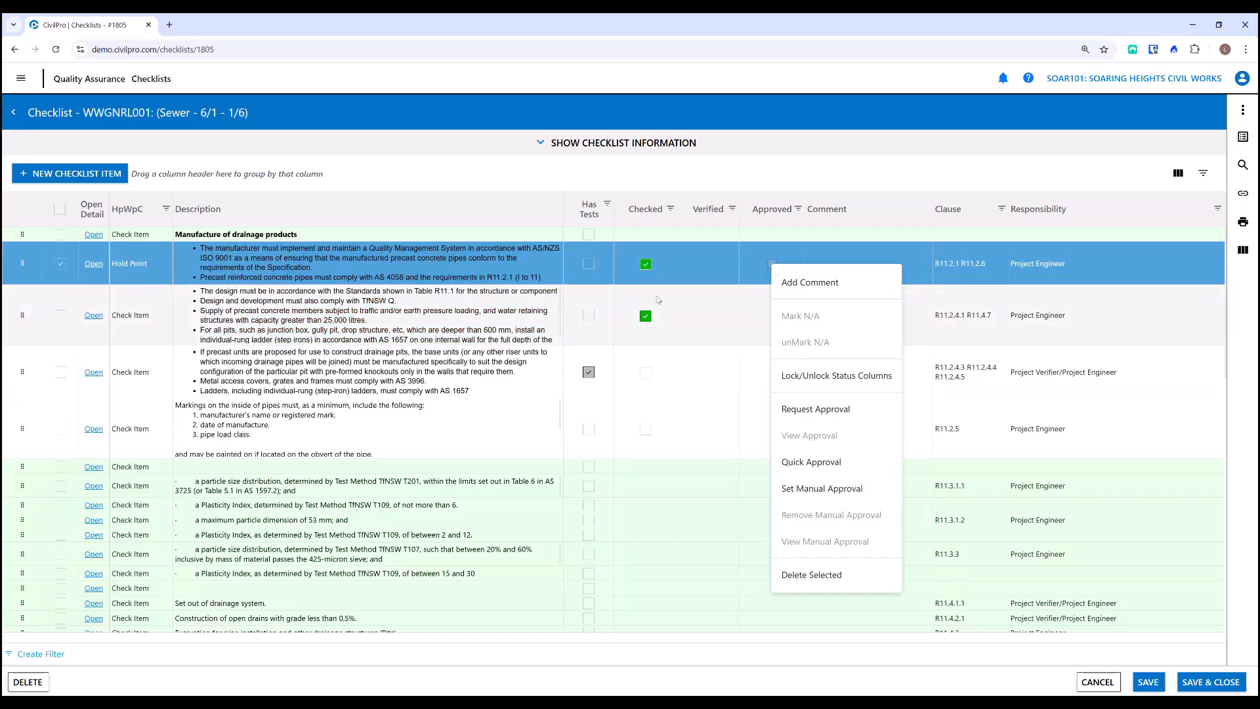
# - Open the precast pits checklist item, saving the pending checklist changes, review its test requirements and save the item
pyautogui.click(446, 363)
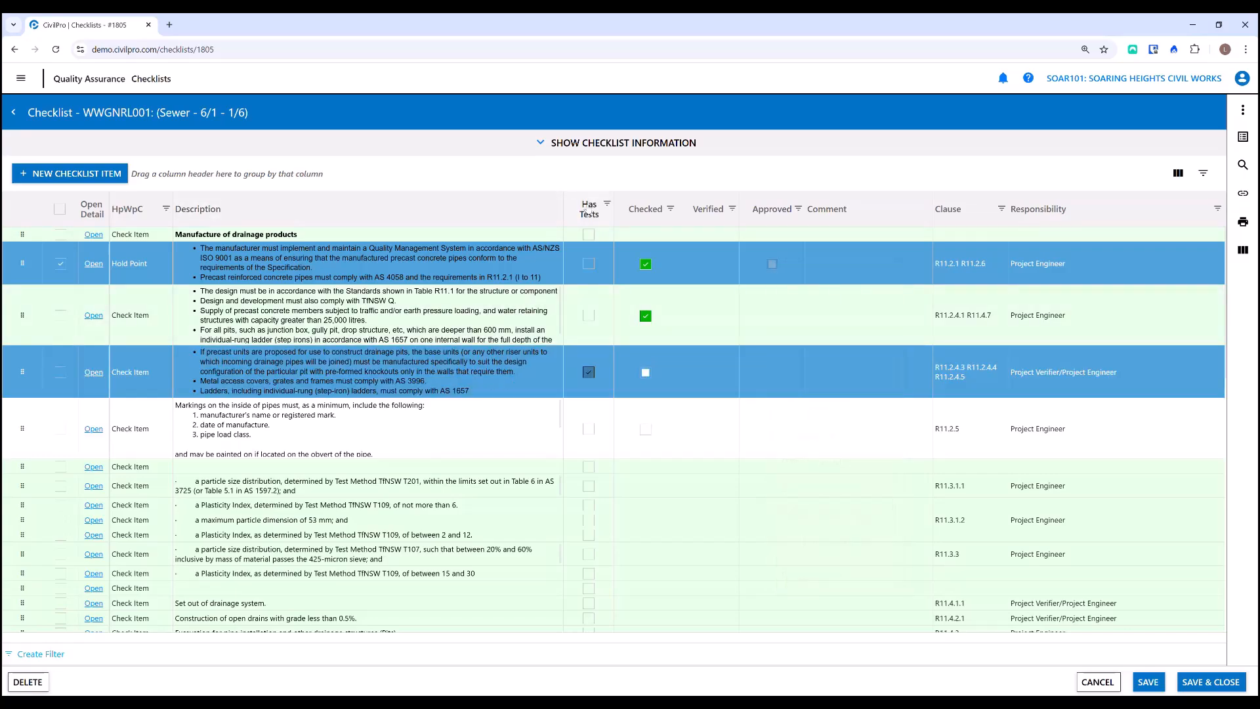
pyautogui.click(97, 372)
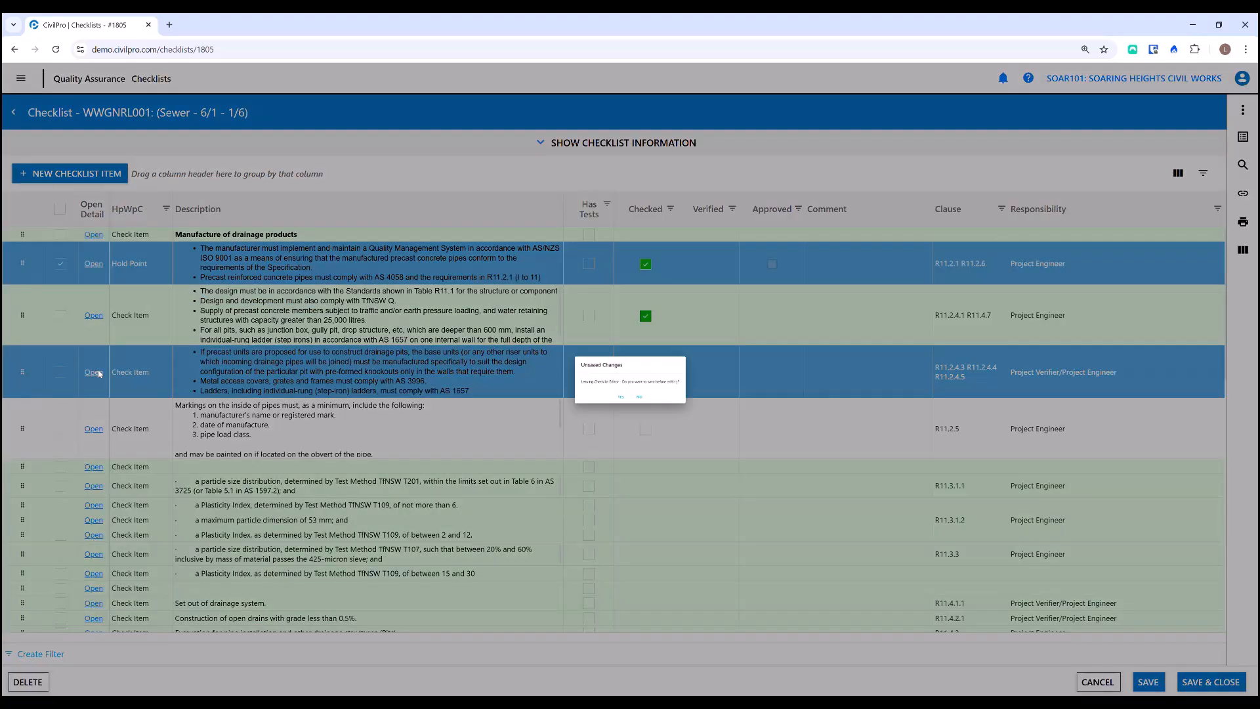
pyautogui.click(610, 422)
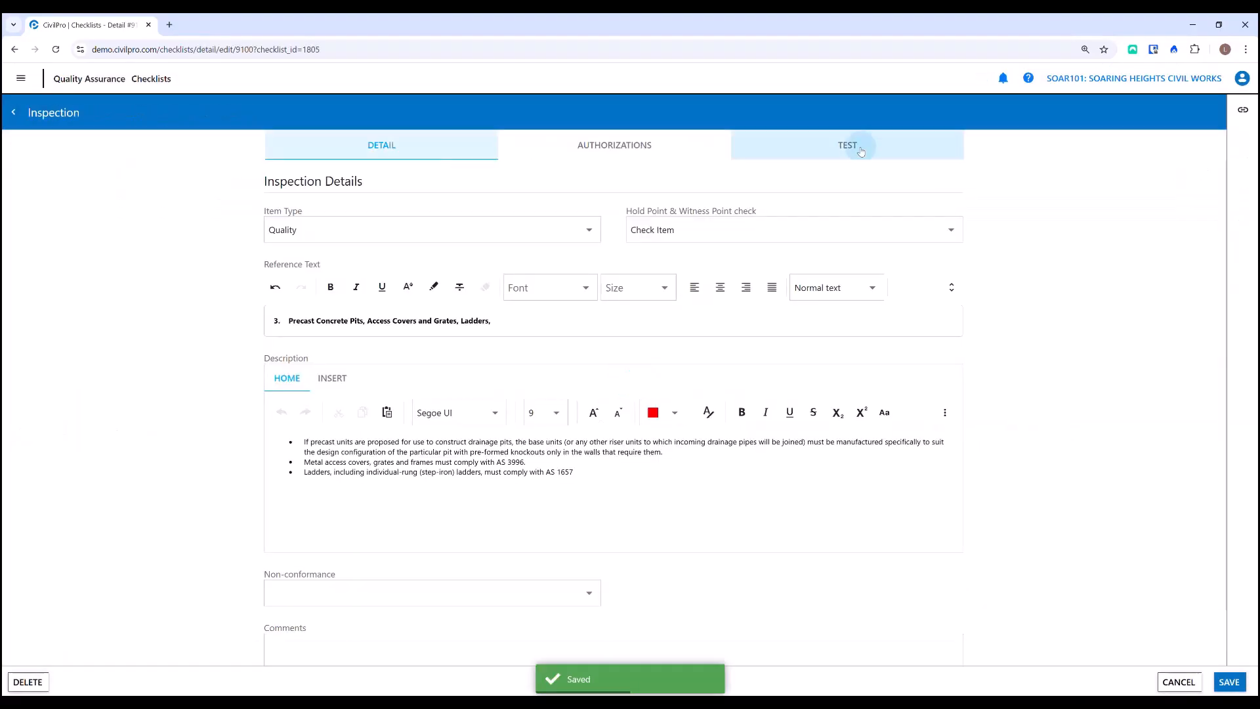
pyautogui.click(861, 151)
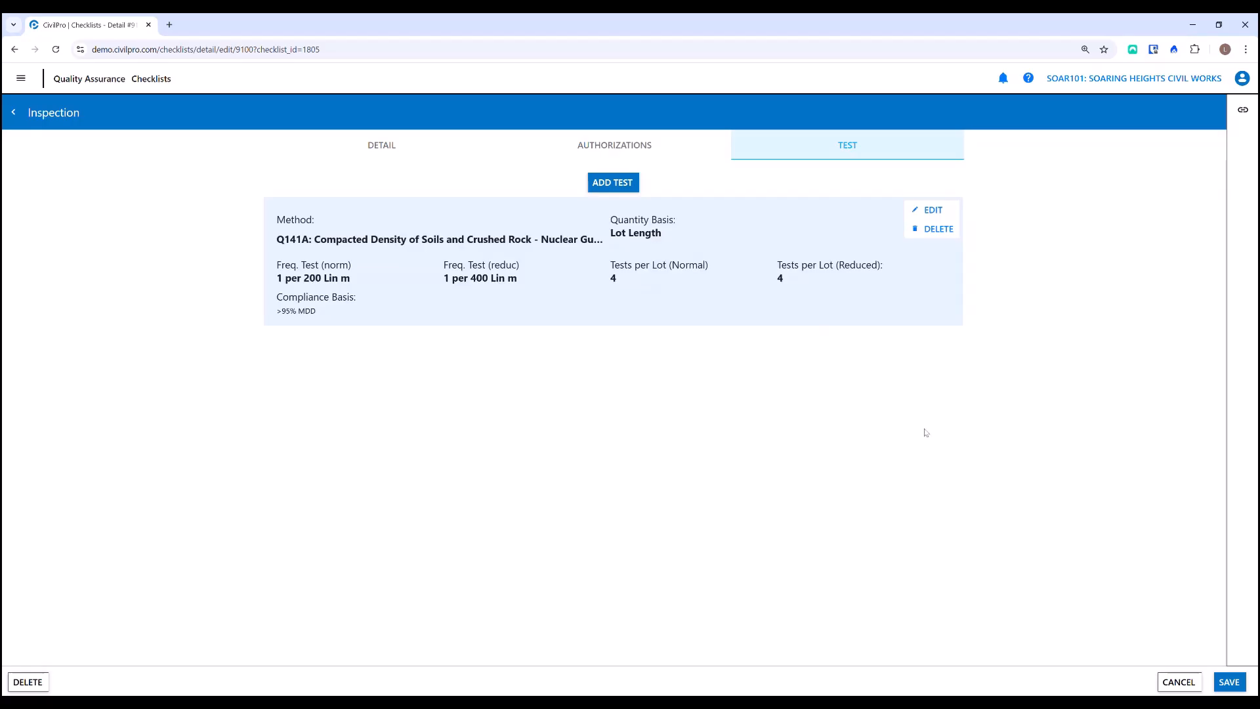
pyautogui.click(1221, 681)
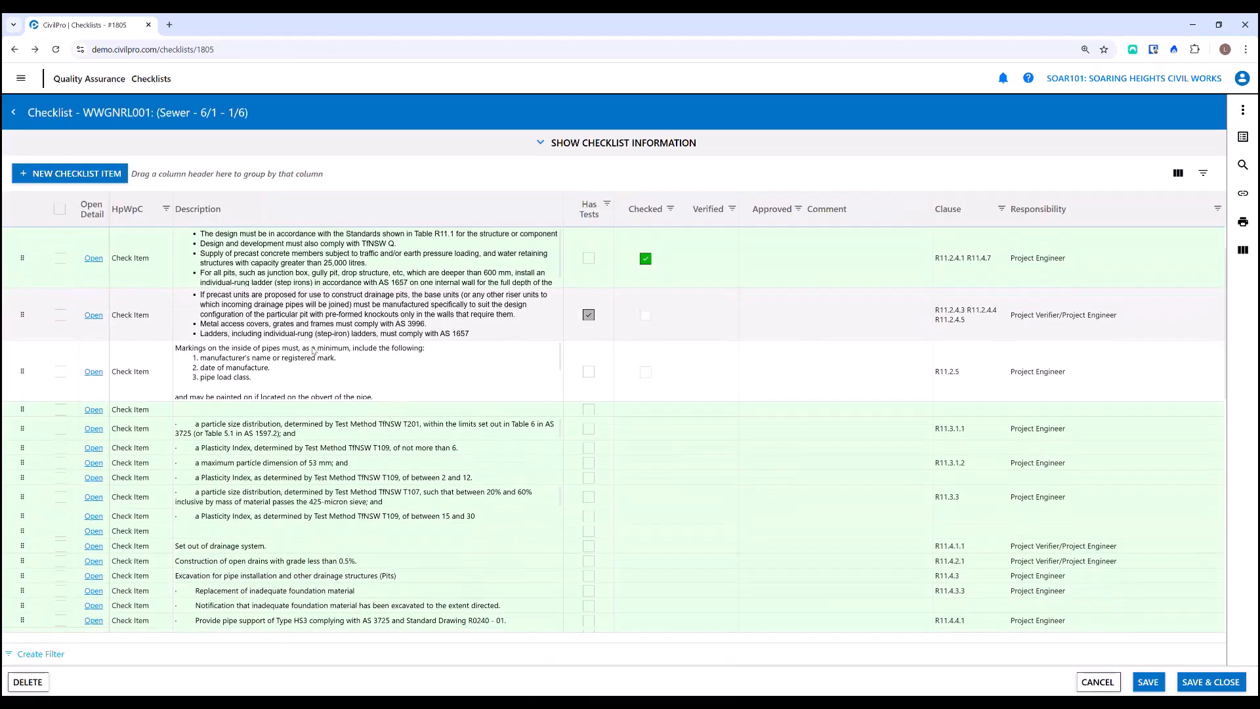
# - Add the Reference Text column to the checklist grid between HpWpC and Description
pyautogui.scroll(-1, 276, 427)
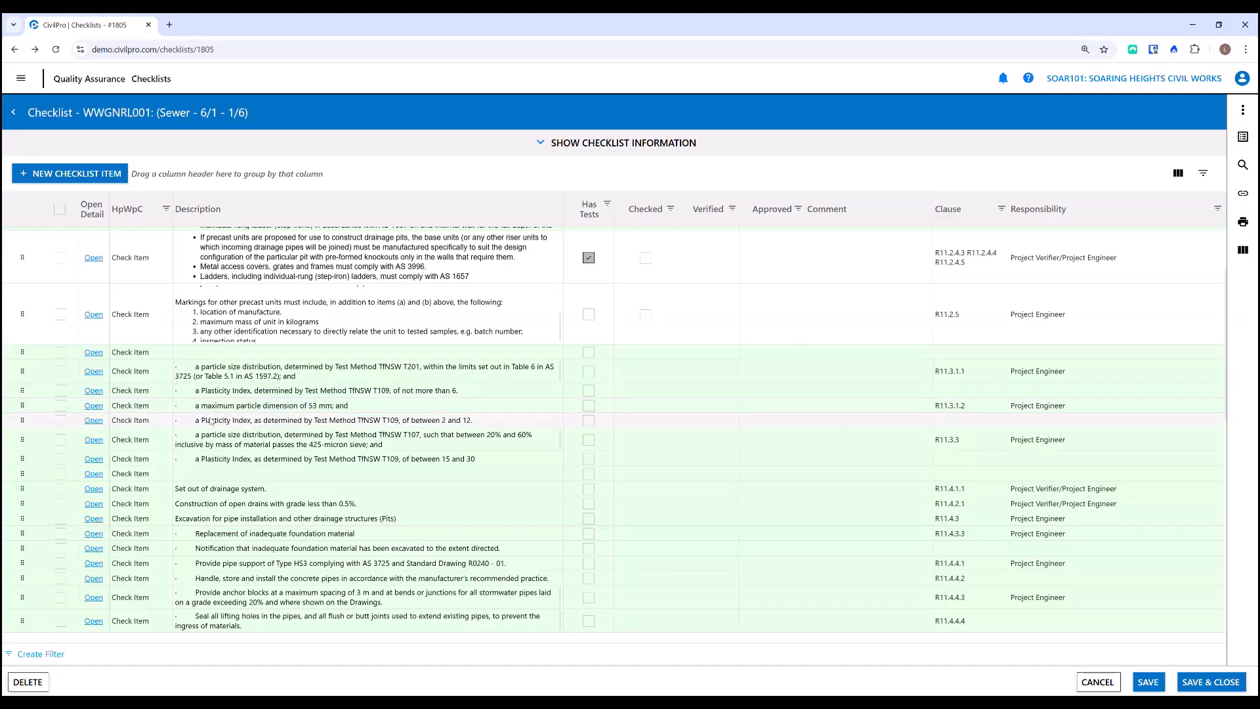
pyautogui.scroll(-1, 226, 414)
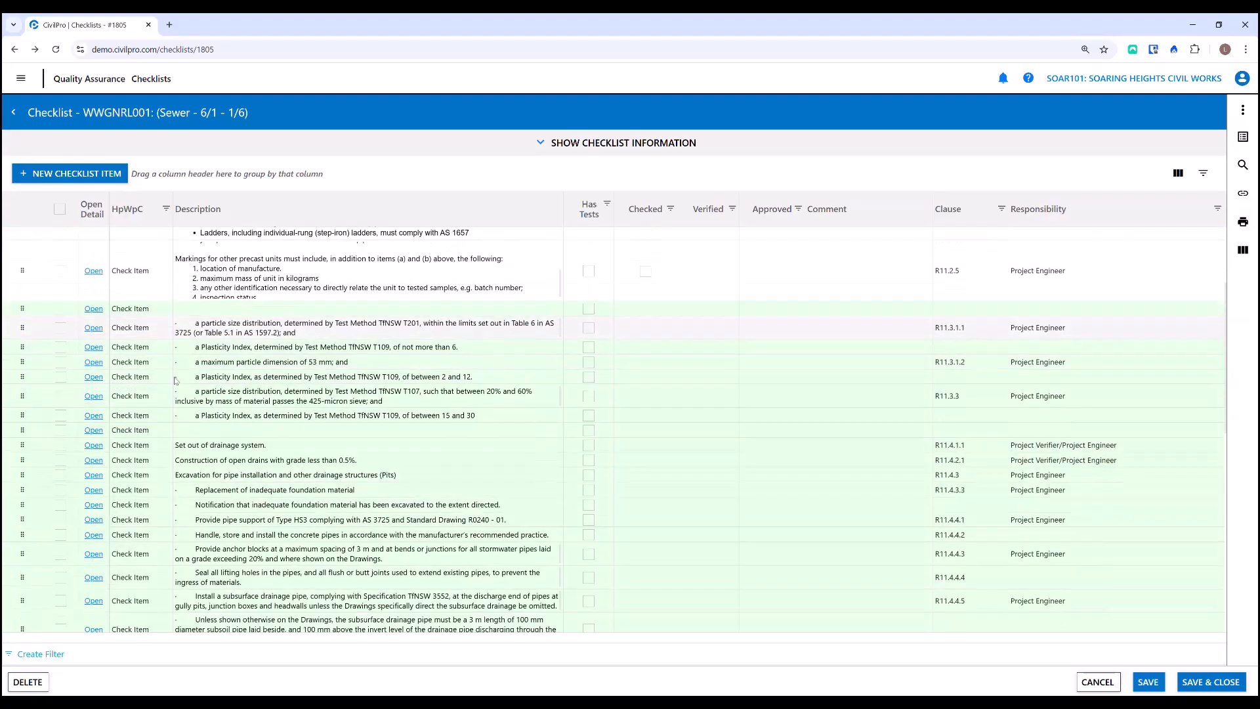
pyautogui.scroll(-6, 234, 335)
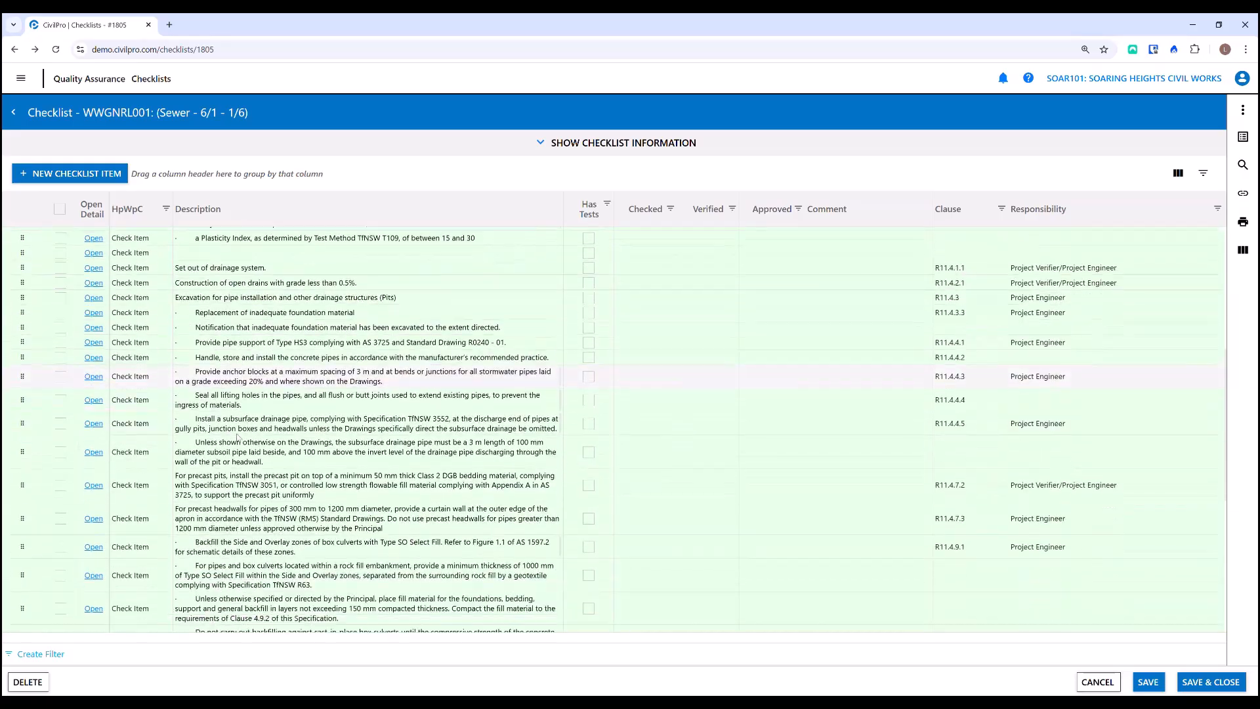
pyautogui.scroll(15, 242, 450)
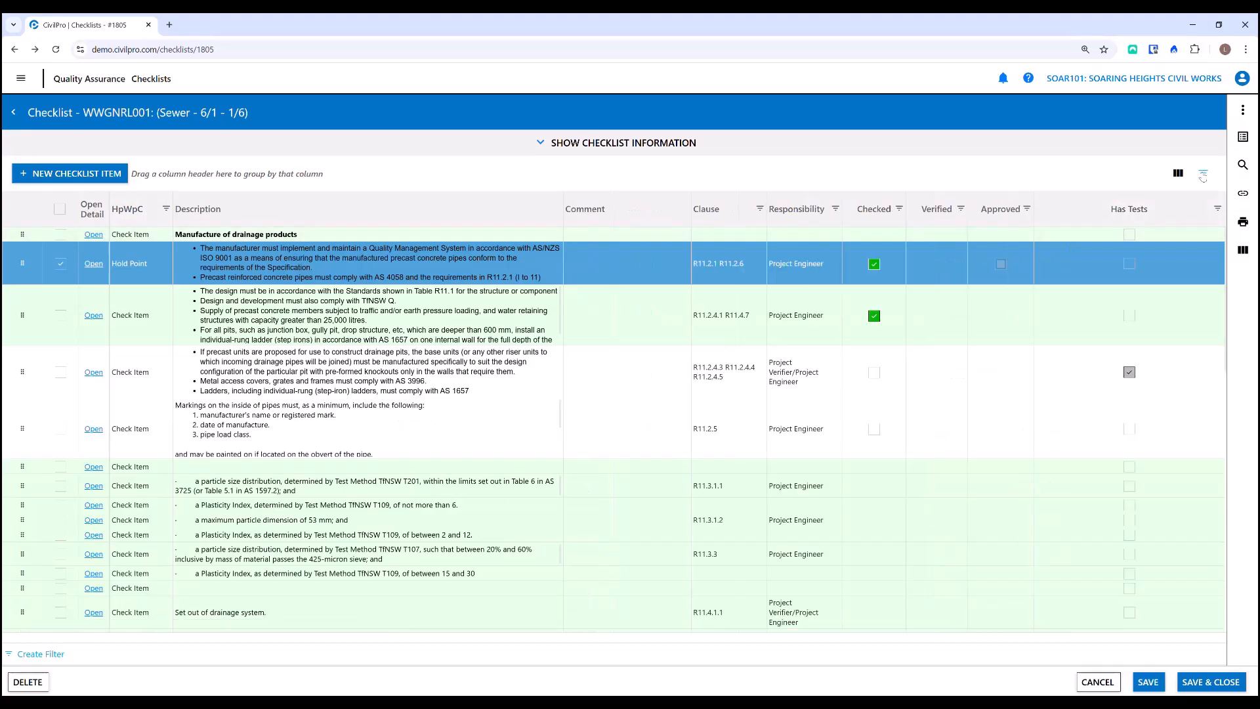
pyautogui.click(1204, 174)
pyautogui.click(1108, 211)
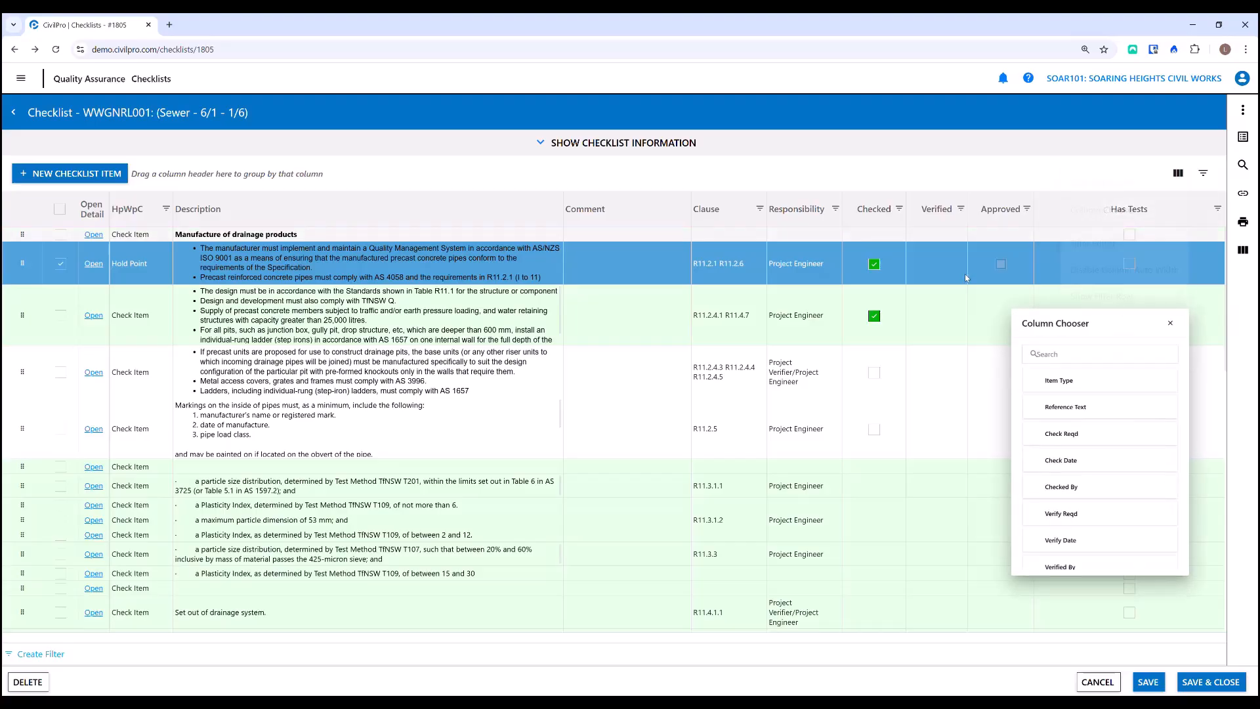
pyautogui.moveTo(1051, 392); pyautogui.dragTo(327, 200)
# - Save the current checklist column layout as a project custom view
pyautogui.click(1200, 273)
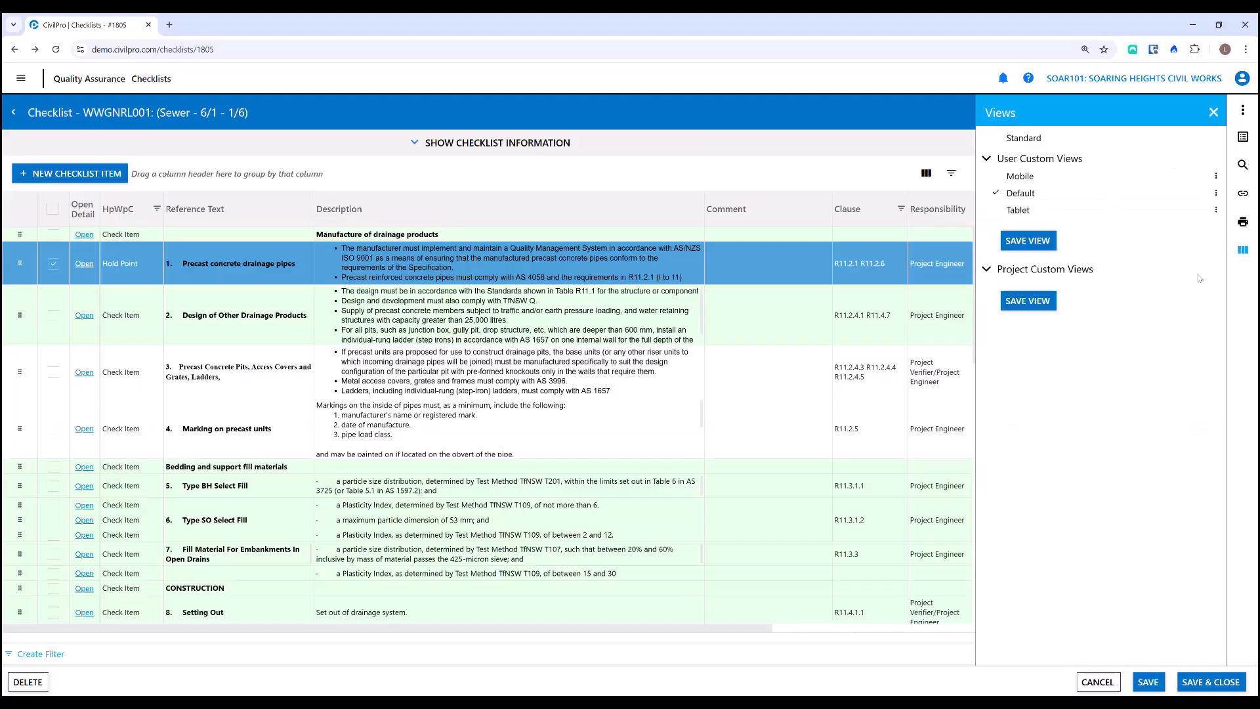
pyautogui.click(1243, 250)
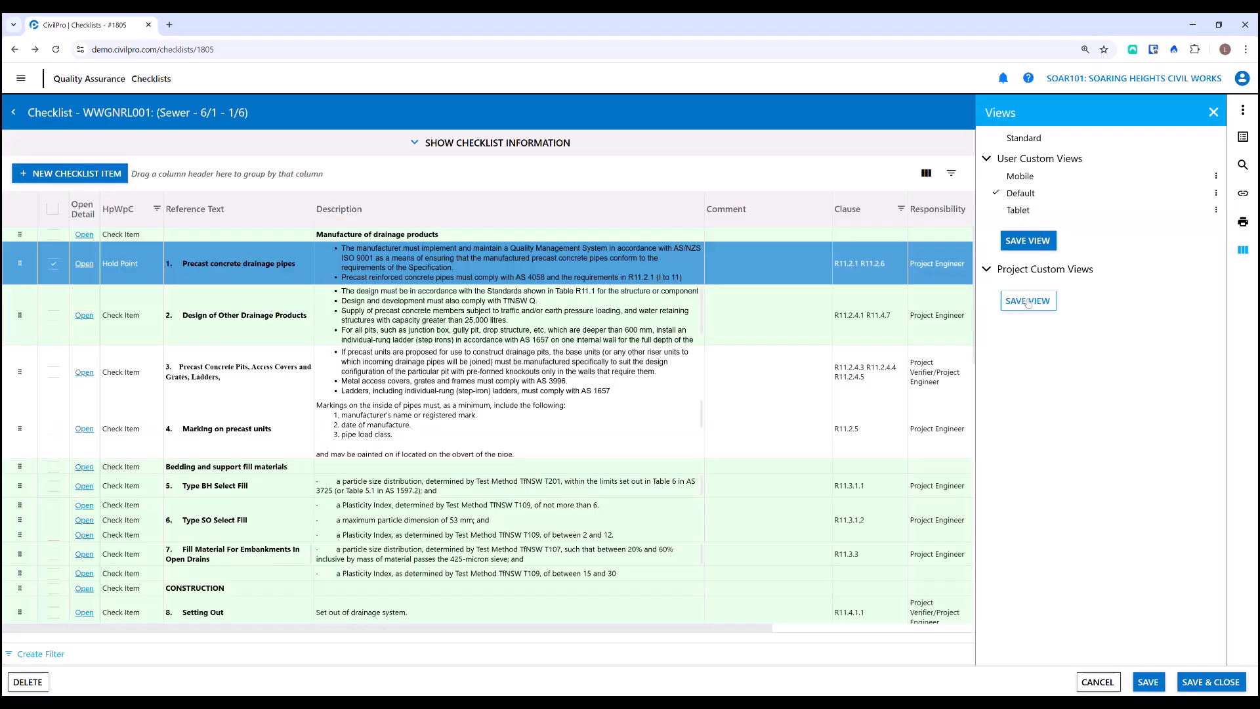
pyautogui.click(1015, 302)
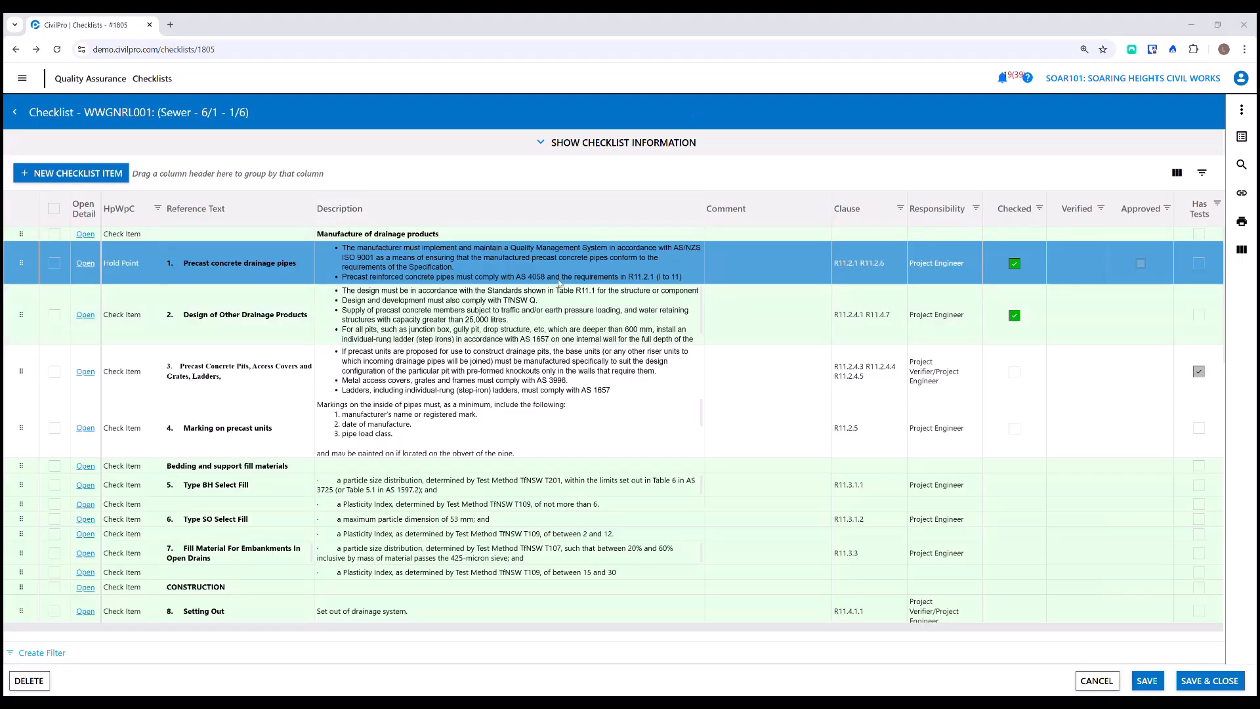
# - Go to the Inspection Test Plan register and open the Stormwater Drainage ITP (ITP-SW-001)
pyautogui.click(22, 78)
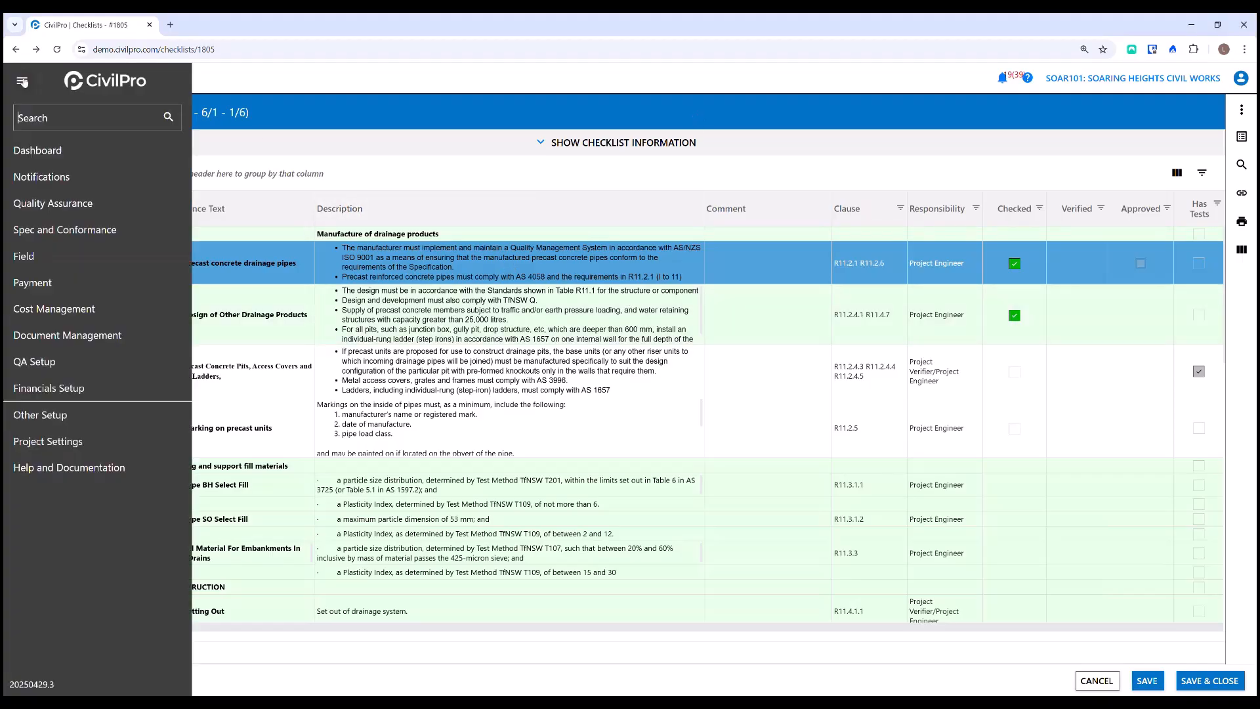
pyautogui.moveTo(110, 232)
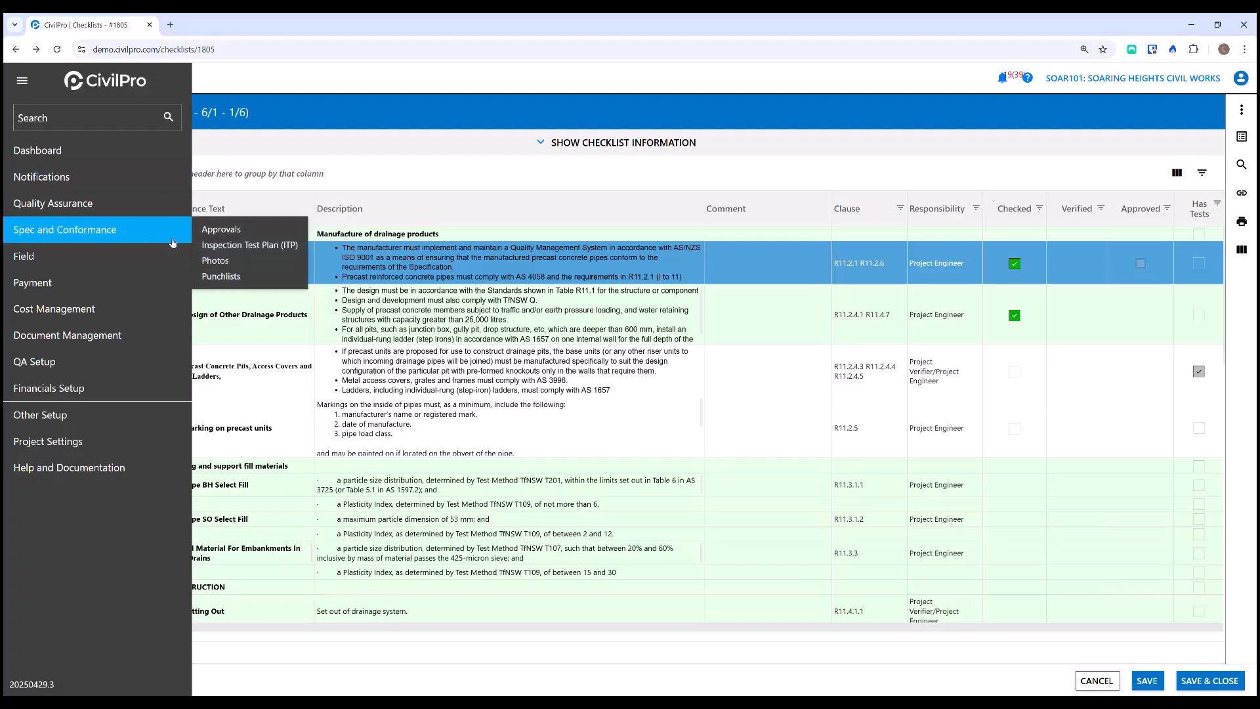
pyautogui.click(248, 245)
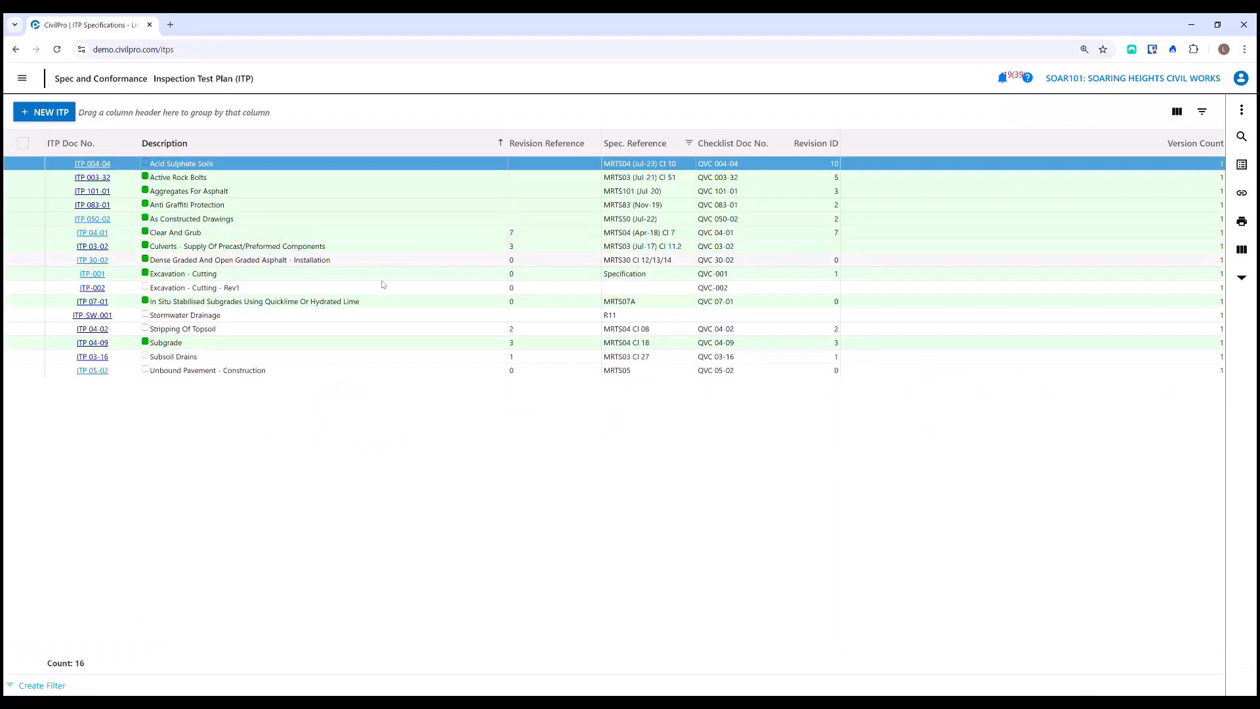
pyautogui.click(93, 316)
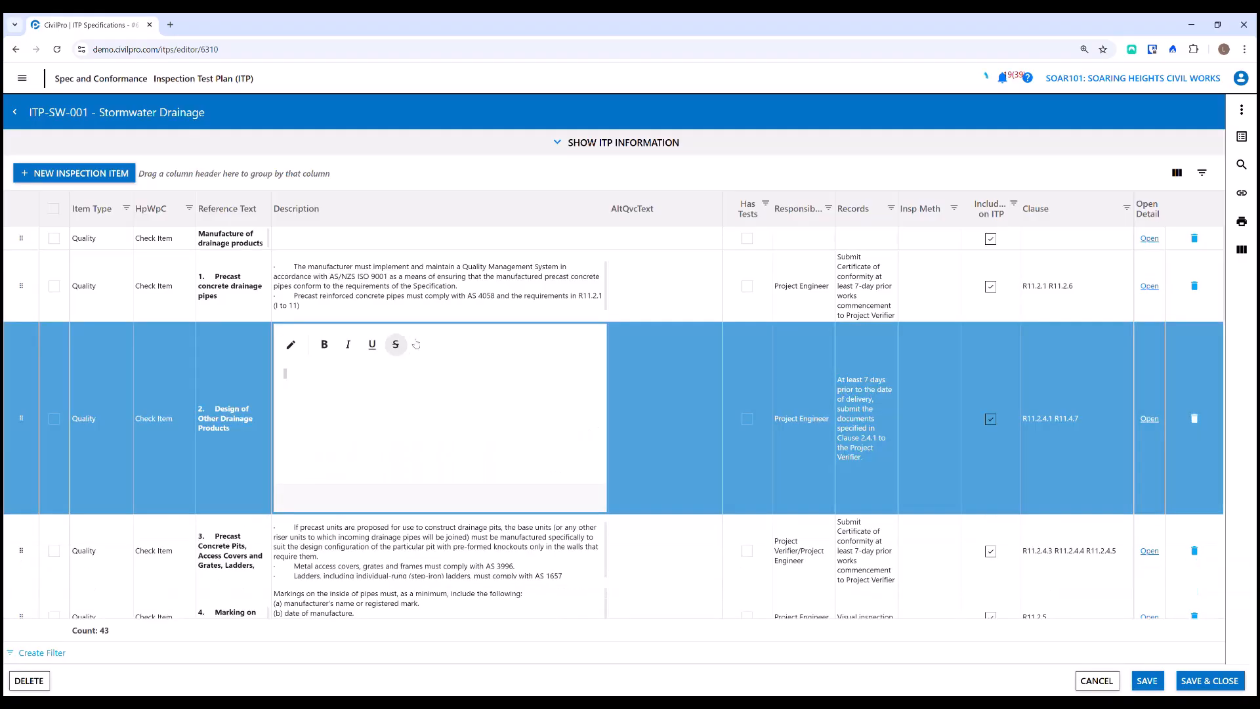
# - Open the descriptions of ITP items 2 and 1 in the inline text editor, and save and close the ITP
pyautogui.click(393, 352)
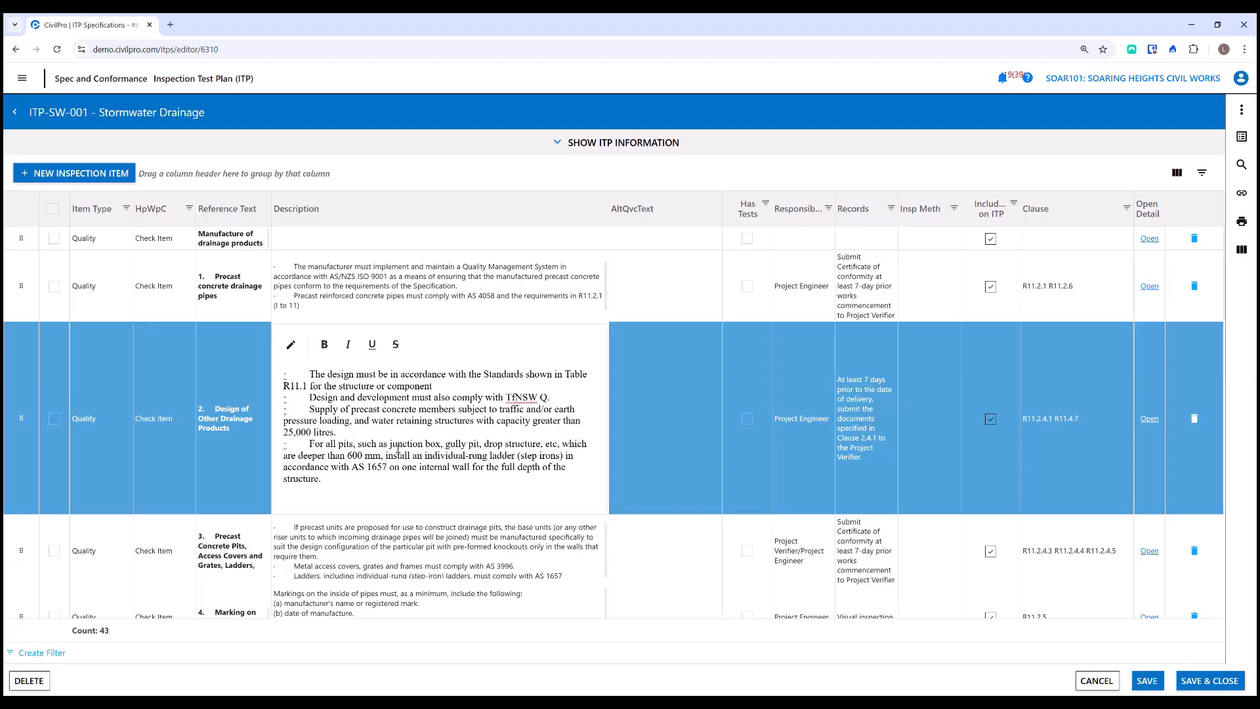
pyautogui.click(374, 300)
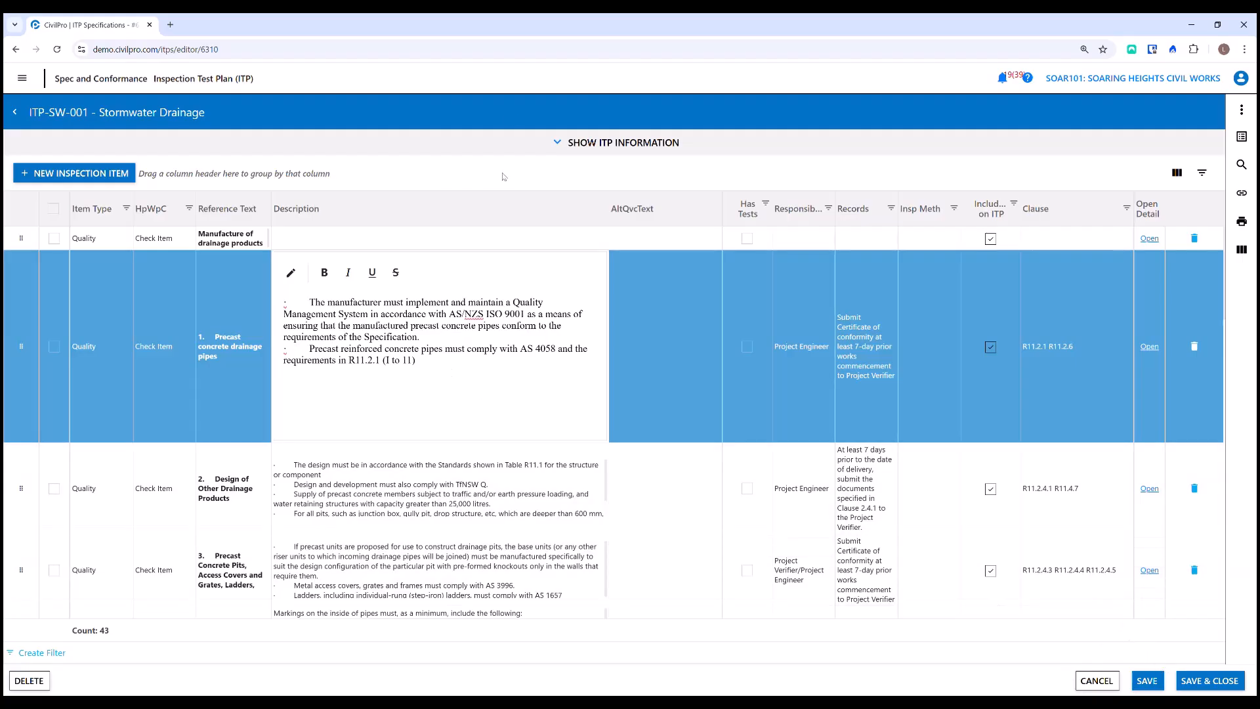
pyautogui.click(1210, 684)
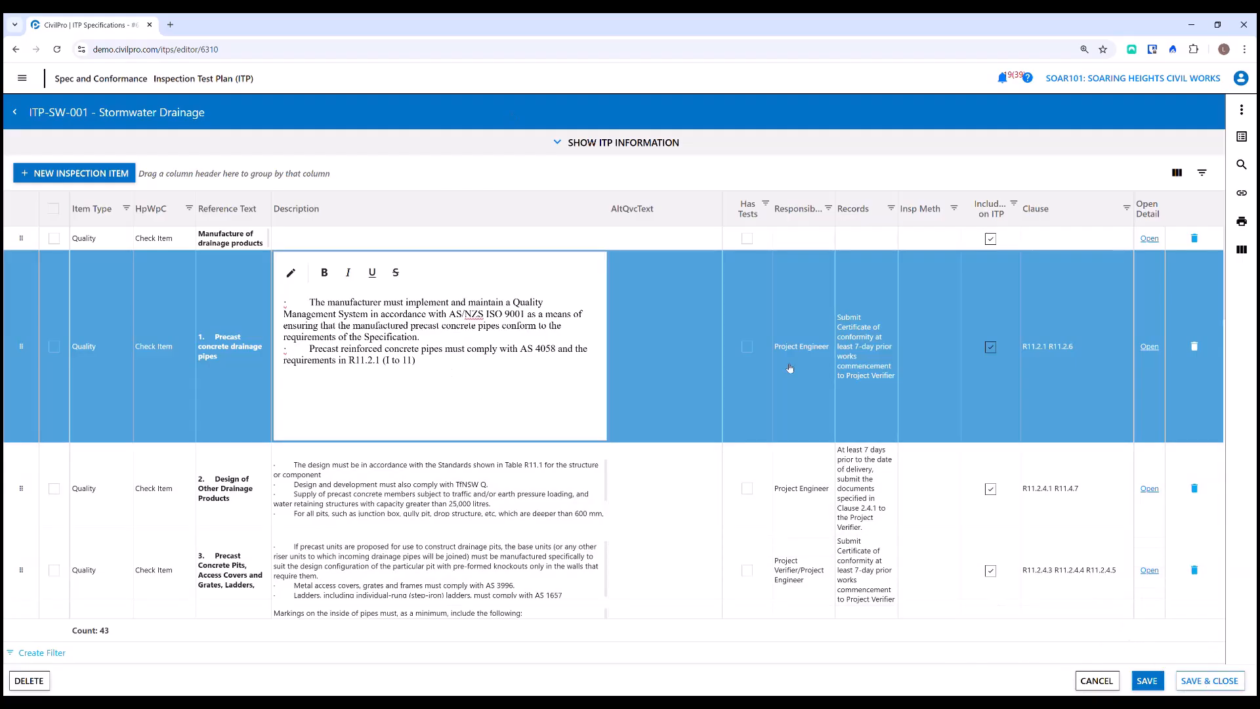